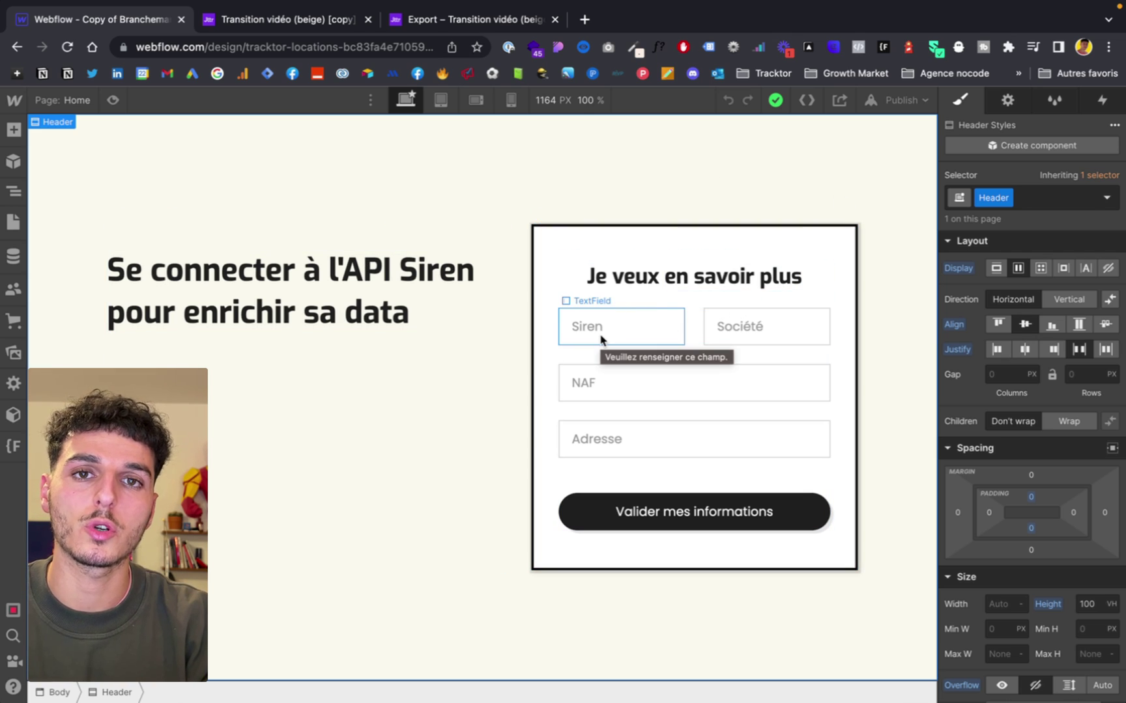
# Select the Société text field and open its settings to find its wized attribute accountname.
pyautogui.click(616, 339)
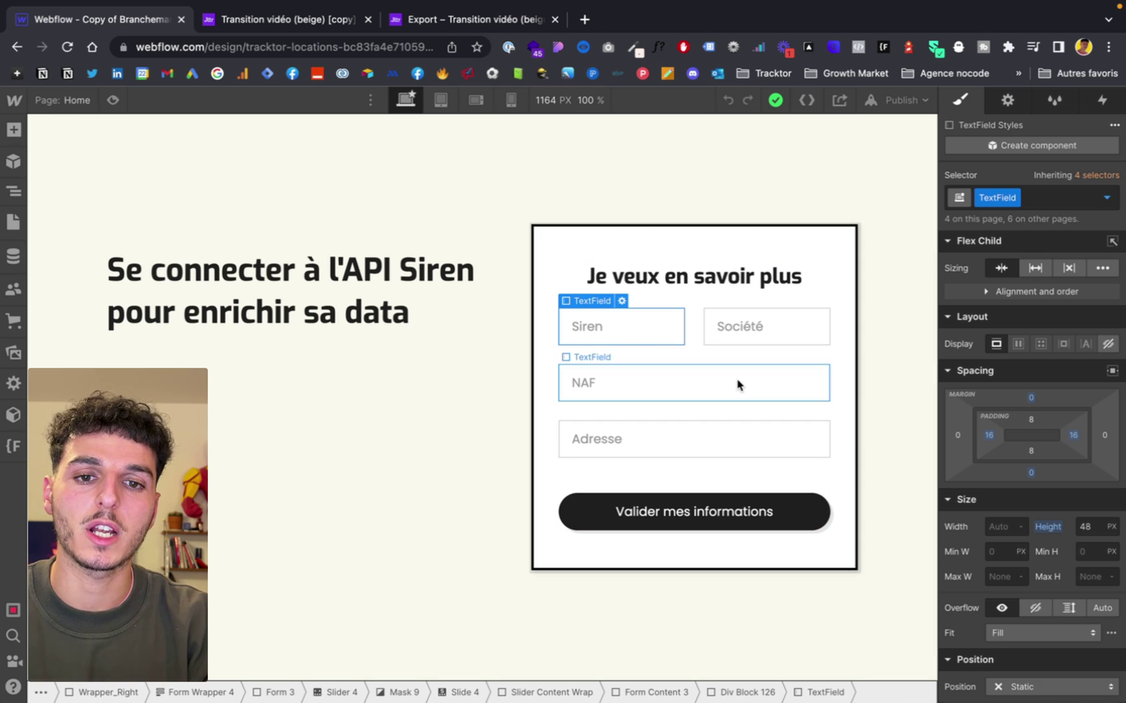
pyautogui.click(414, 523)
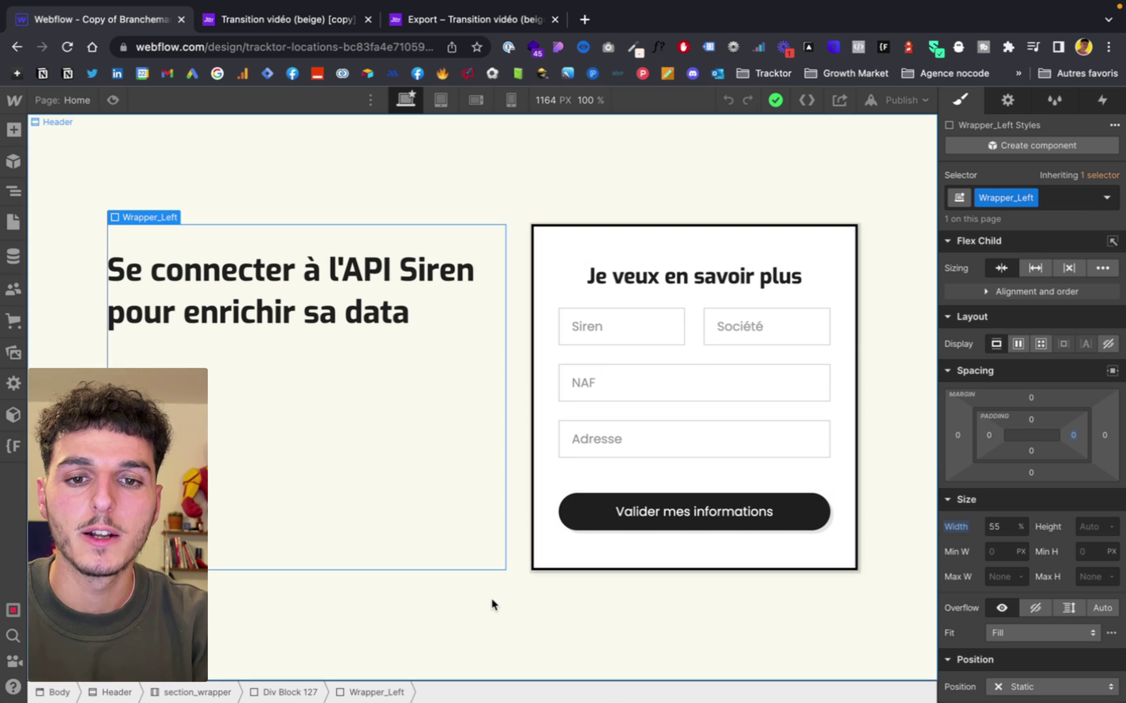
pyautogui.click(501, 603)
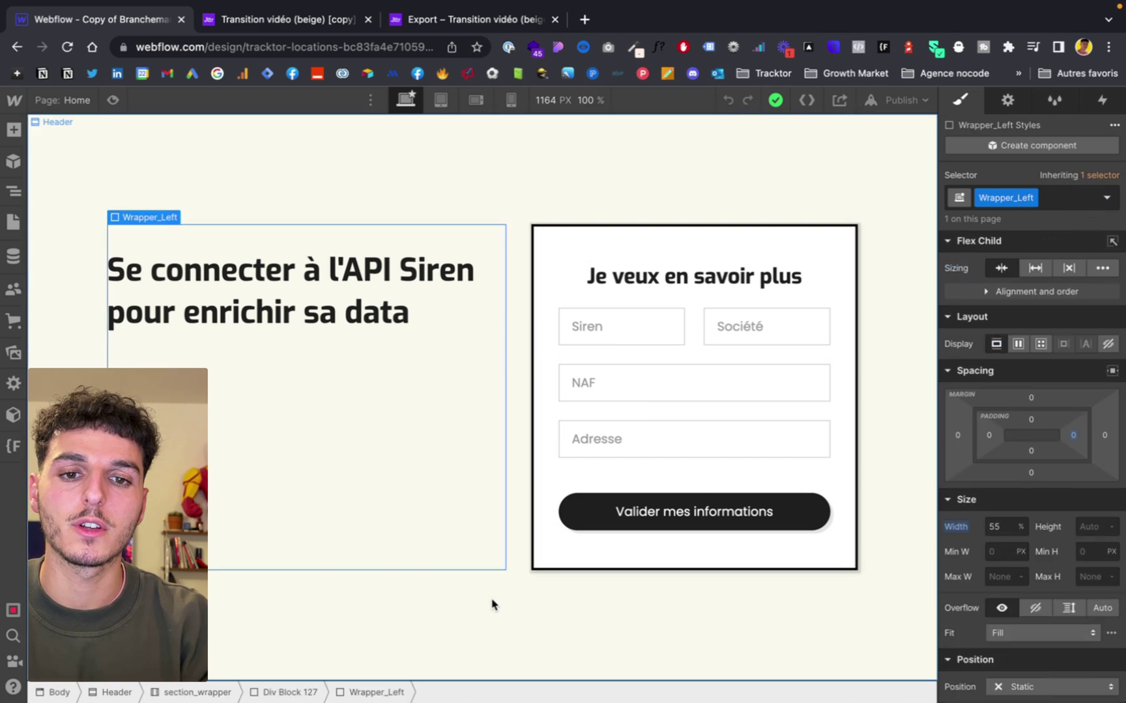
pyautogui.click(493, 604)
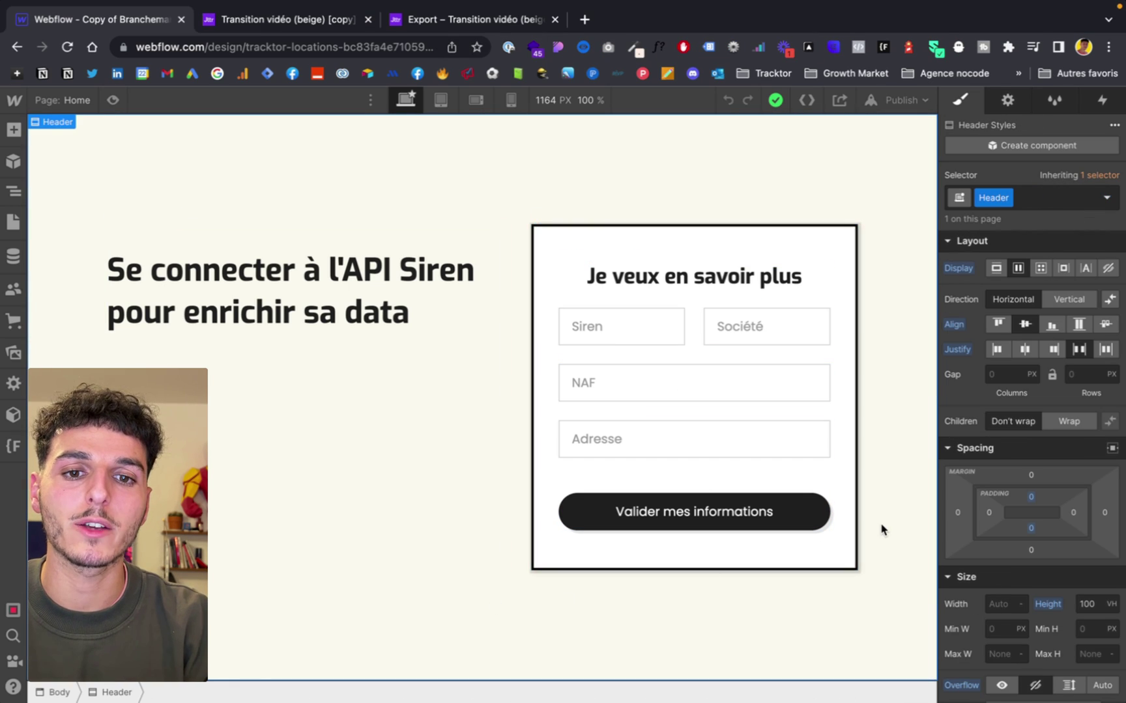
pyautogui.click(784, 337)
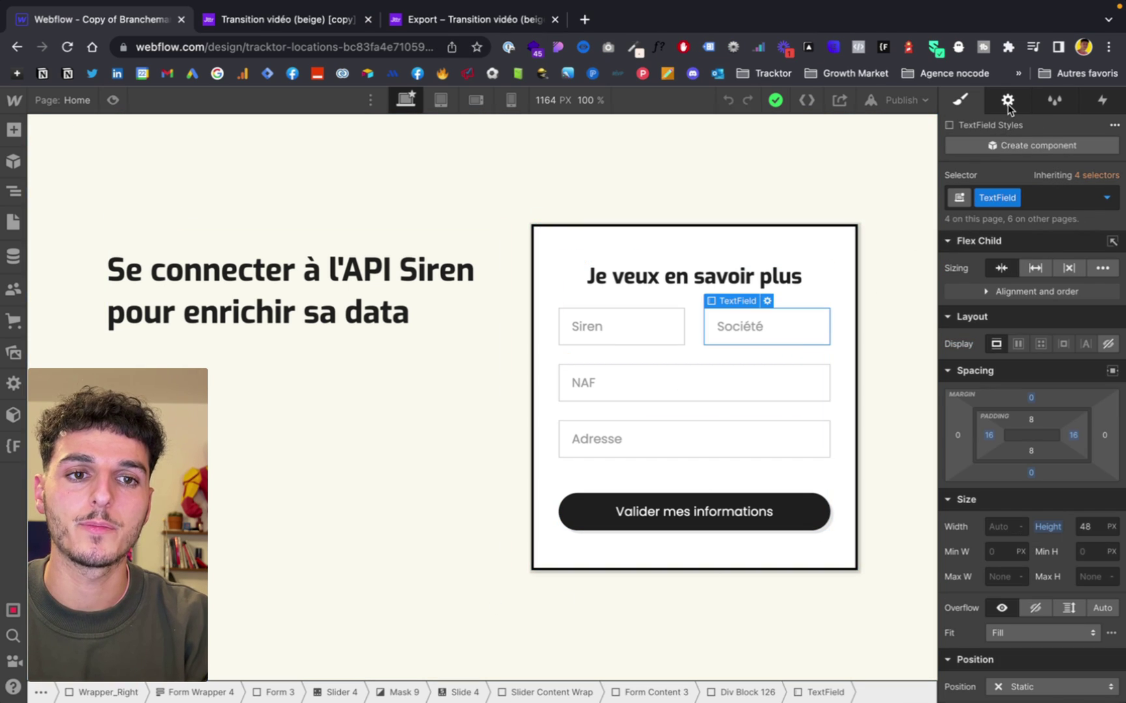
pyautogui.click(1007, 101)
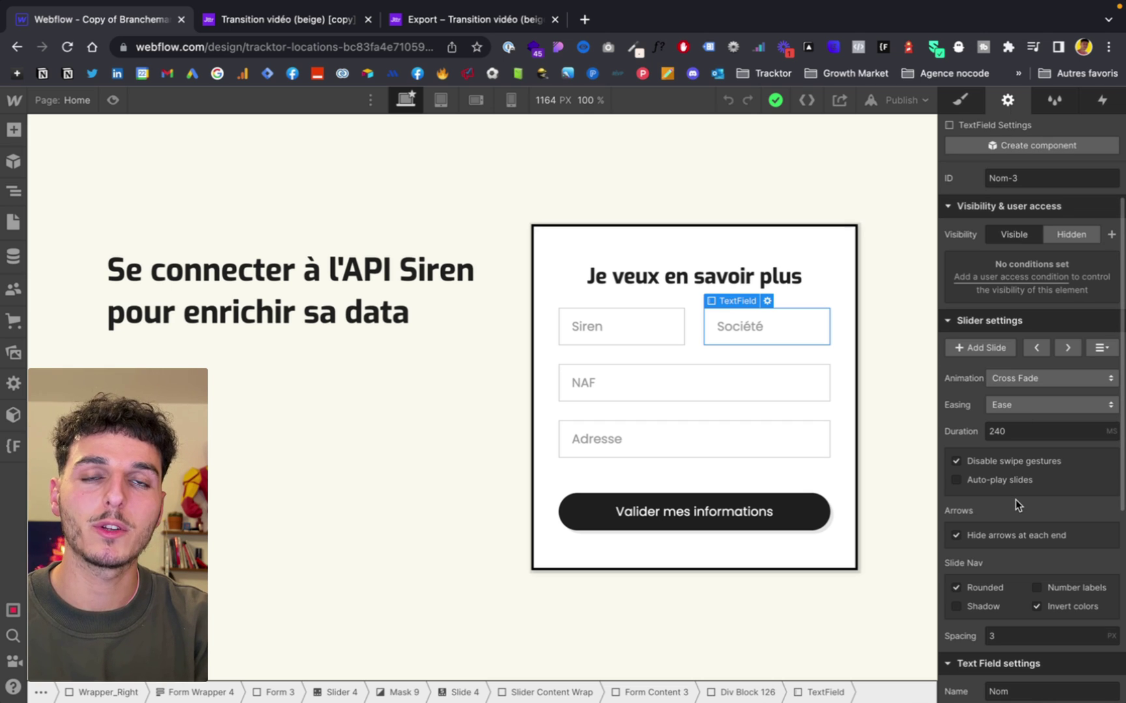
# Inspect the NAF field's wized attribute naf, then select the Adresse field for its settings.
pyautogui.scroll(-5, 1015, 499)
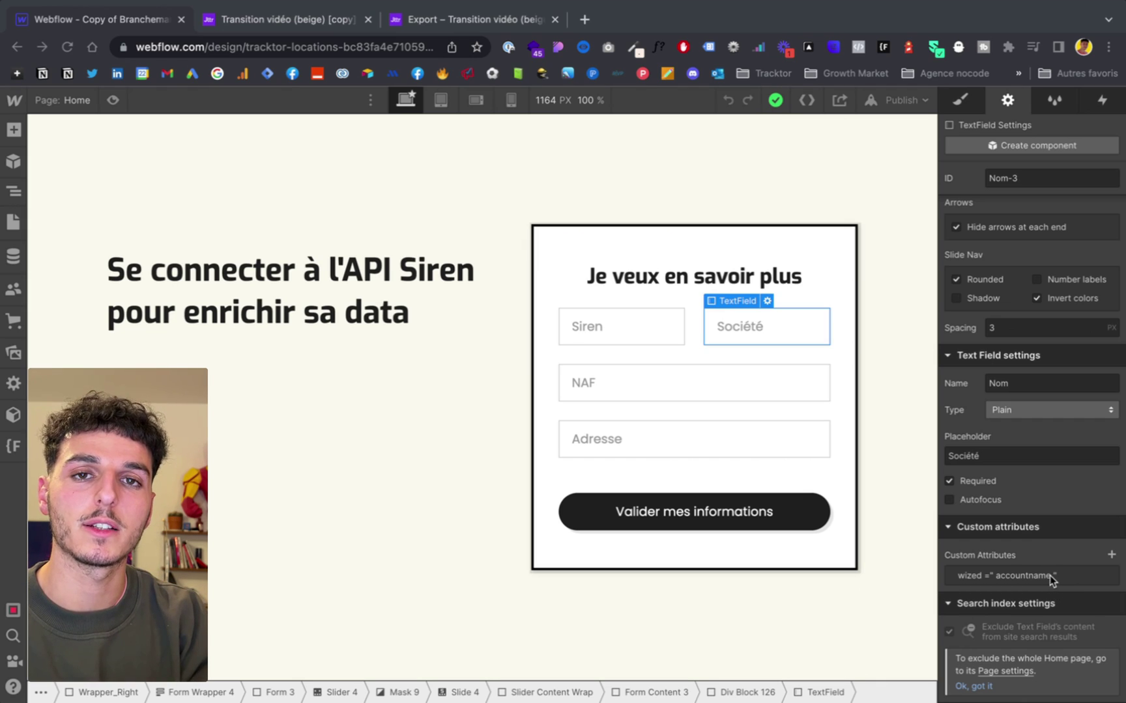
pyautogui.scroll(2, 1016, 533)
pyautogui.scroll(-2, 1016, 533)
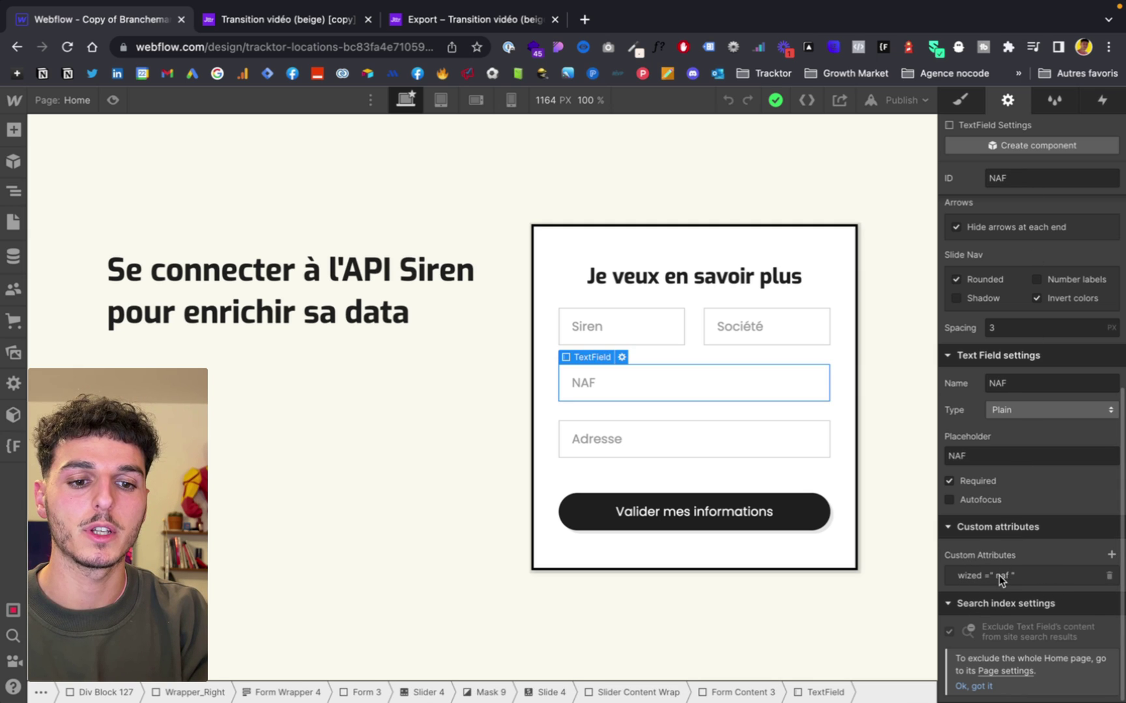
pyautogui.click(1002, 575)
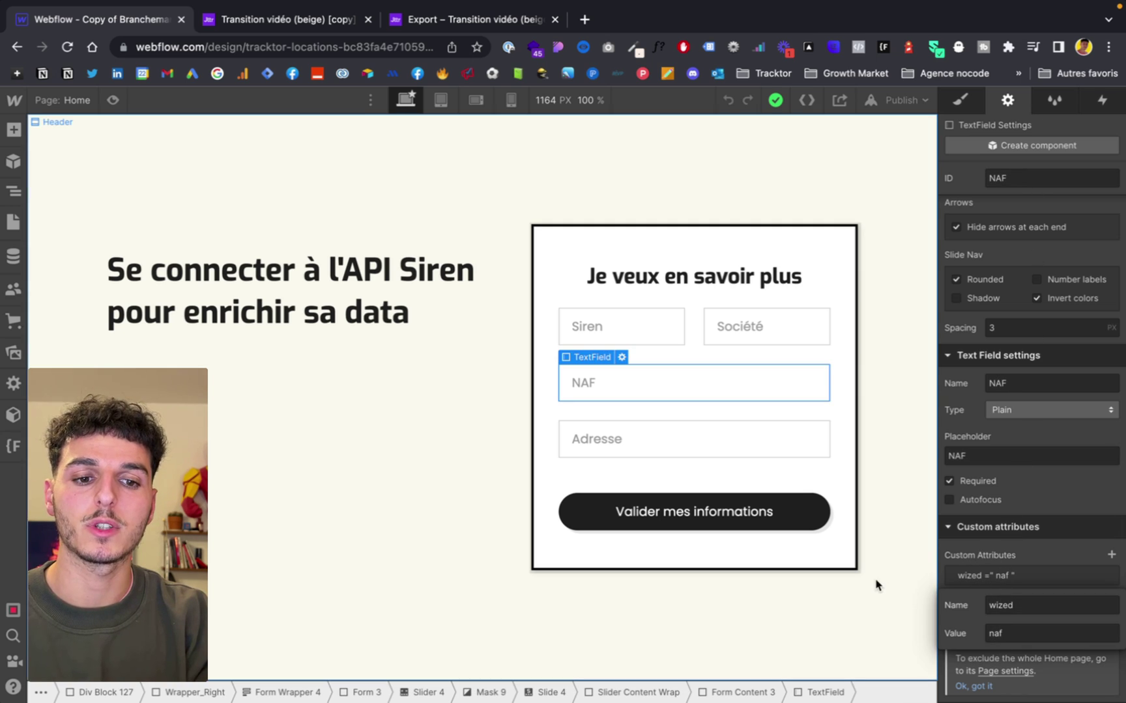
pyautogui.click(876, 583)
pyautogui.click(750, 436)
pyautogui.scroll(-5, 1115, 566)
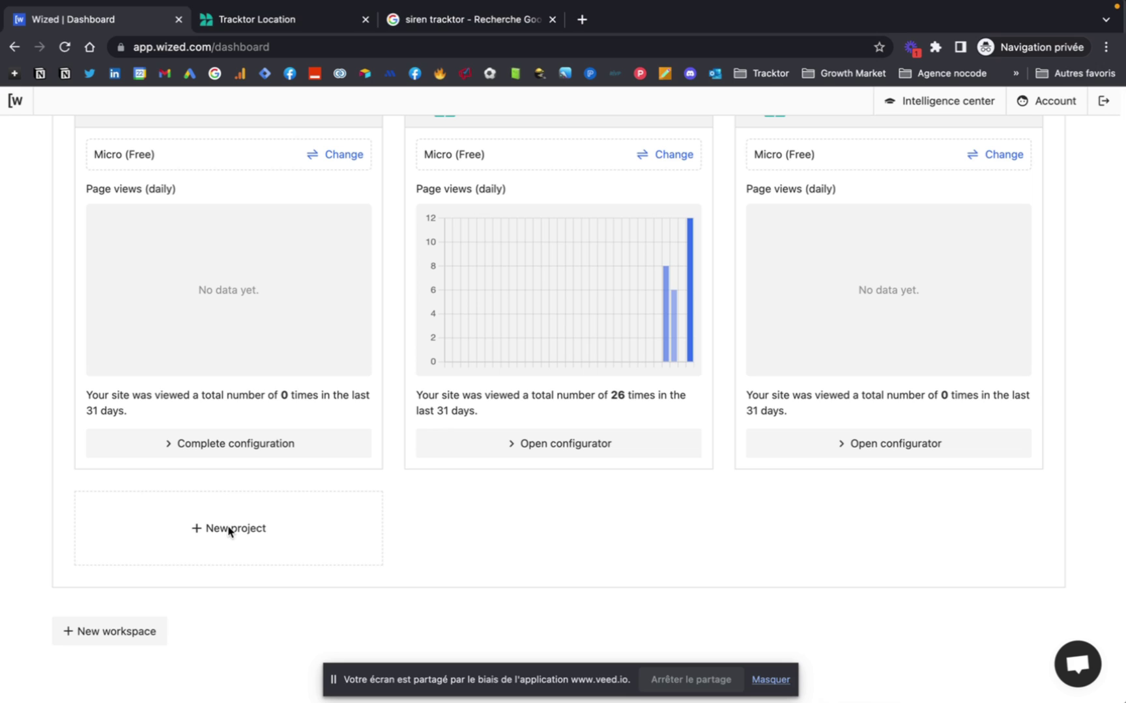
pyautogui.click(217, 533)
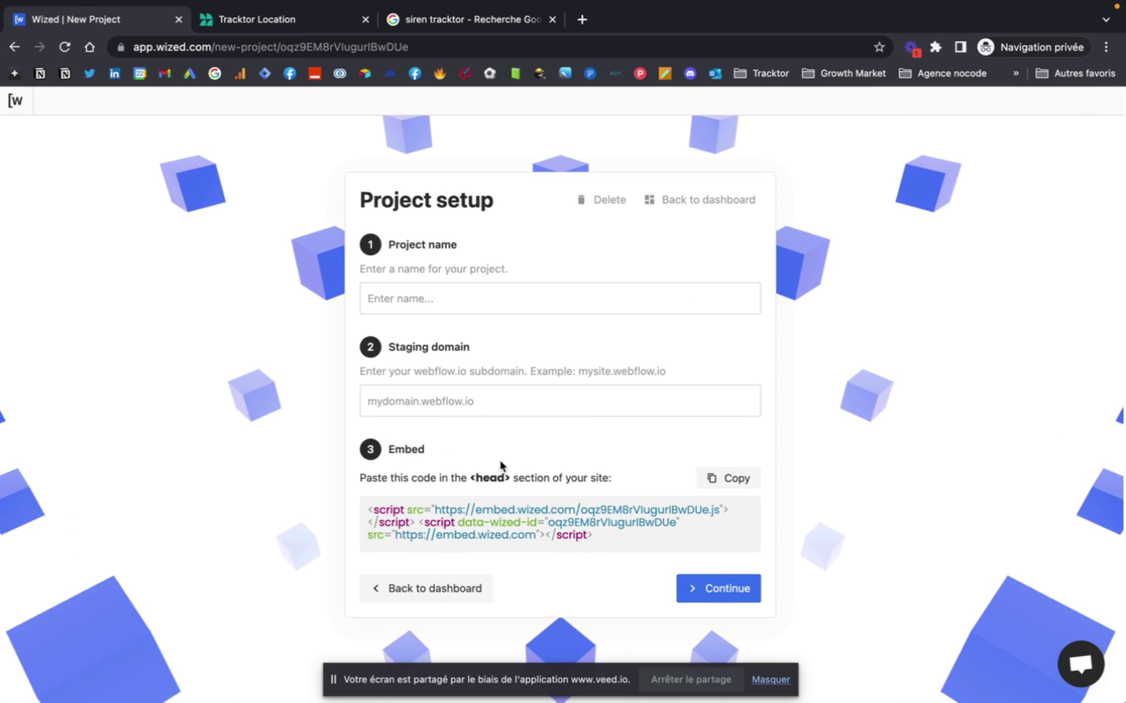
pyautogui.click(414, 292)
pyautogui.write('Test API Sire')
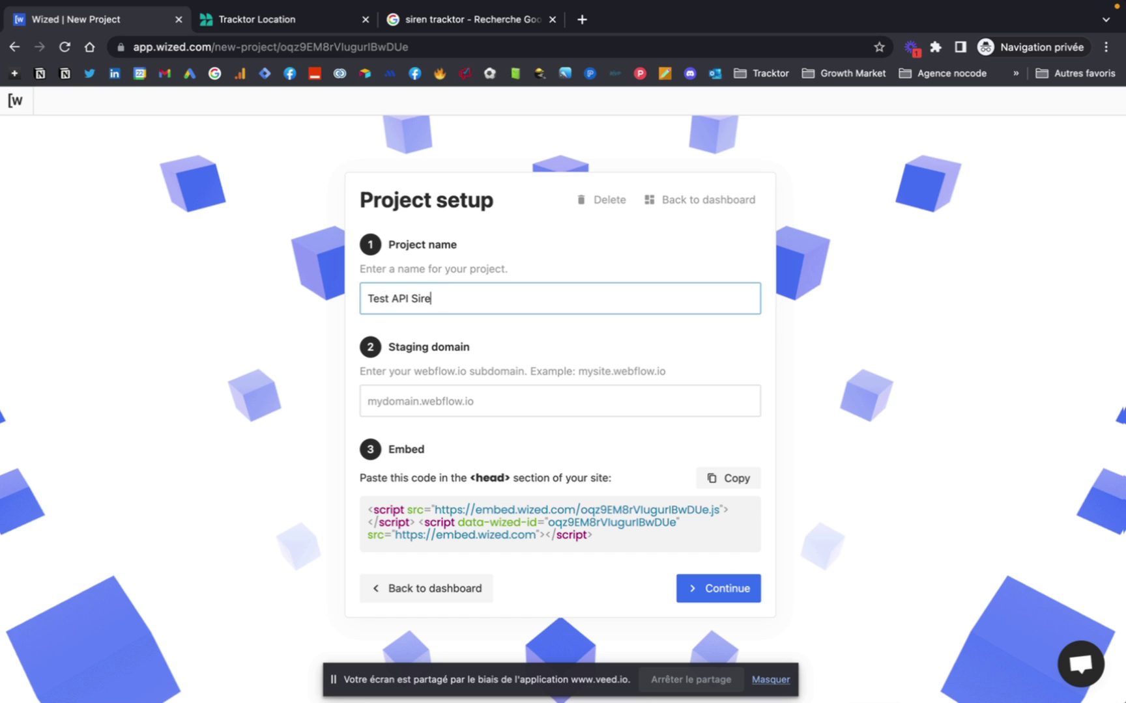
pyautogui.click(442, 398)
pyautogui.click(280, 19)
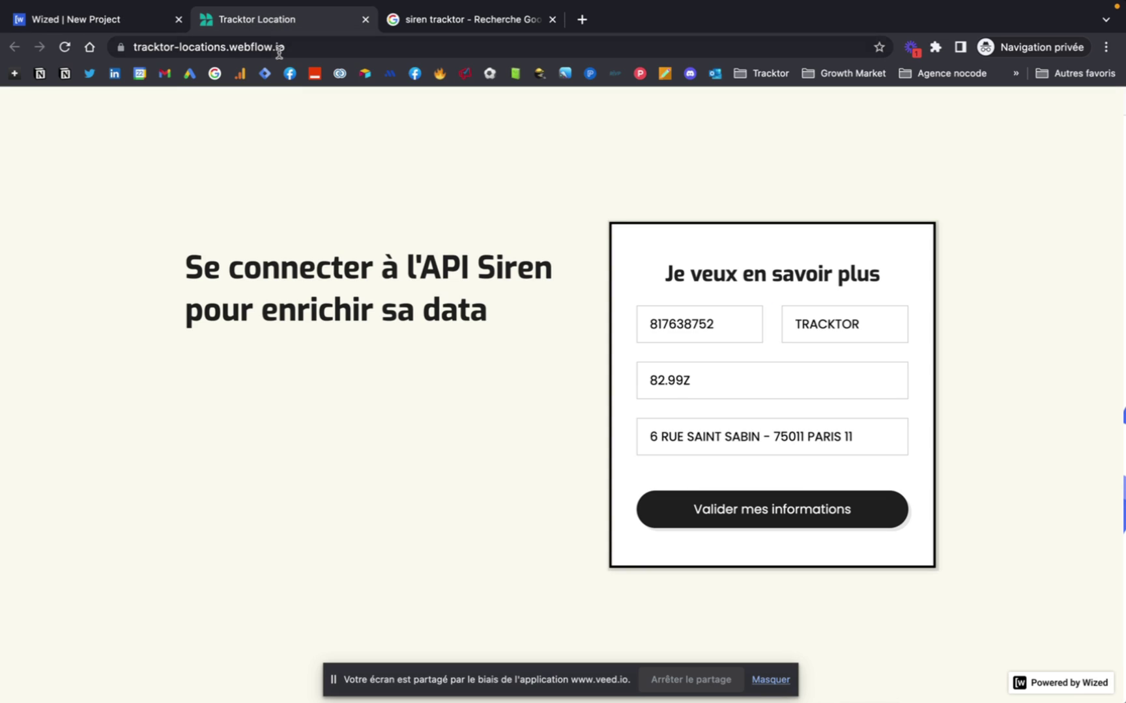
pyautogui.click(278, 47)
pyautogui.press('super+c')
pyautogui.click(125, 18)
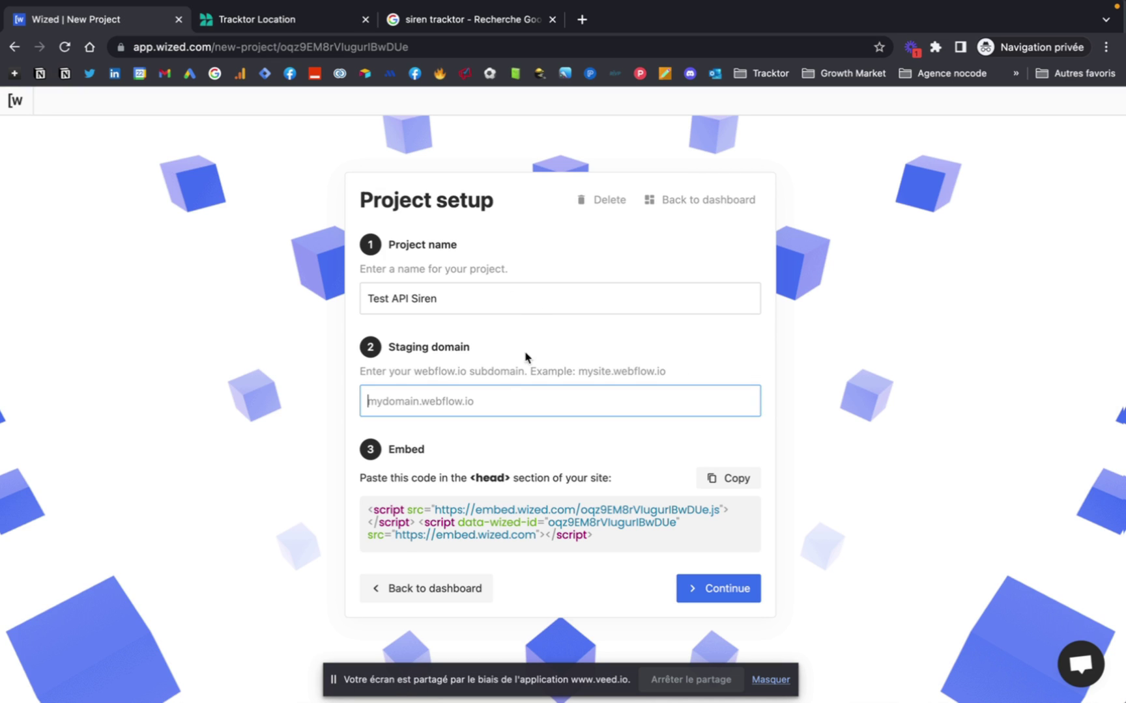
pyautogui.press('super+v')
# Copy the Wized embed code and bring up the Webflow site's project settings.
pyautogui.click(728, 478)
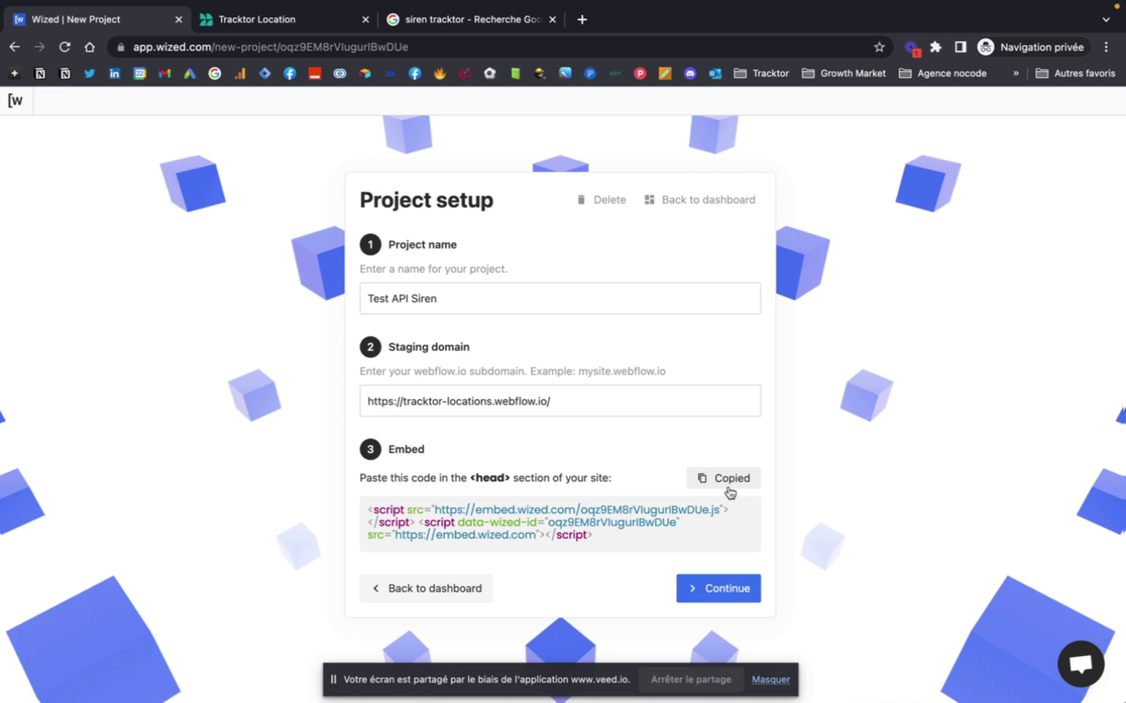
pyautogui.hotkey('ctrl', 'Left')
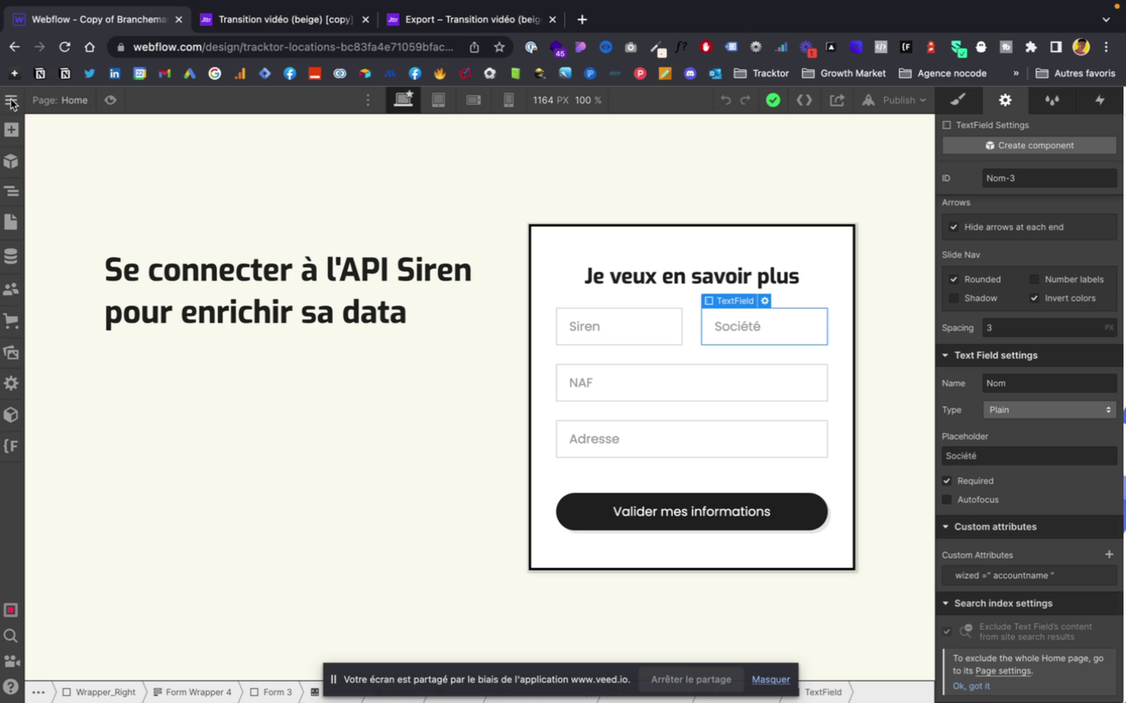
pyautogui.moveTo(9, 102)
pyautogui.click(43, 143)
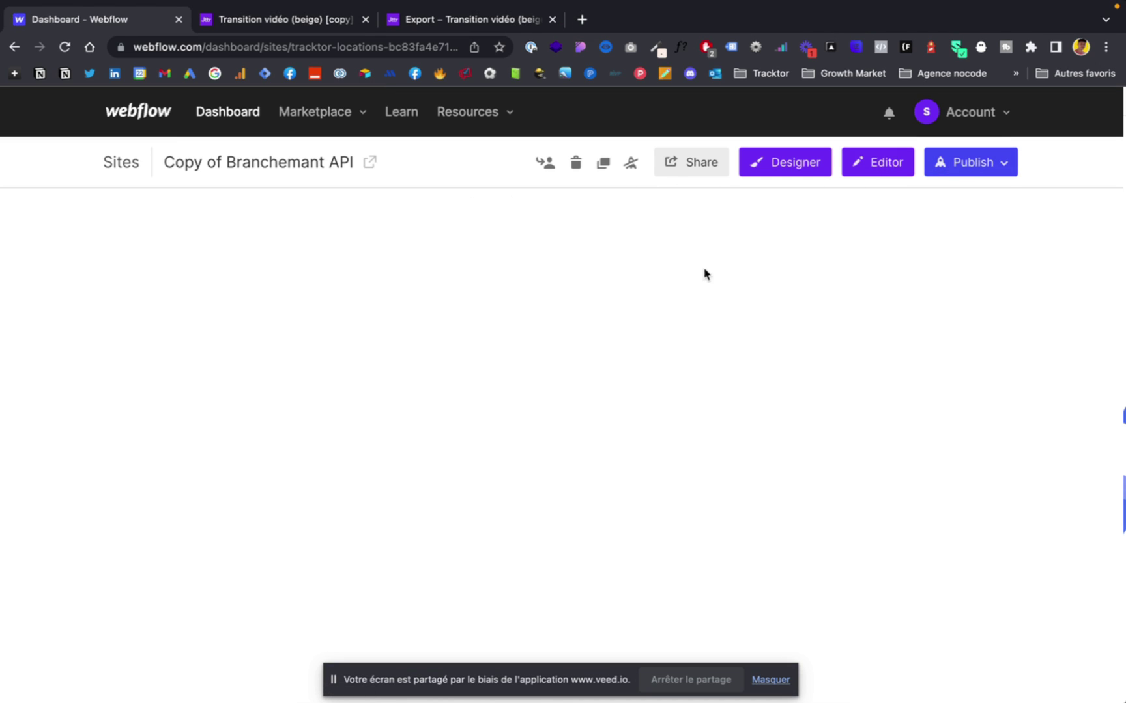
# Replace the site's Head Code with the copied Wized embed scripts and save the changes.
pyautogui.click(769, 679)
pyautogui.click(858, 219)
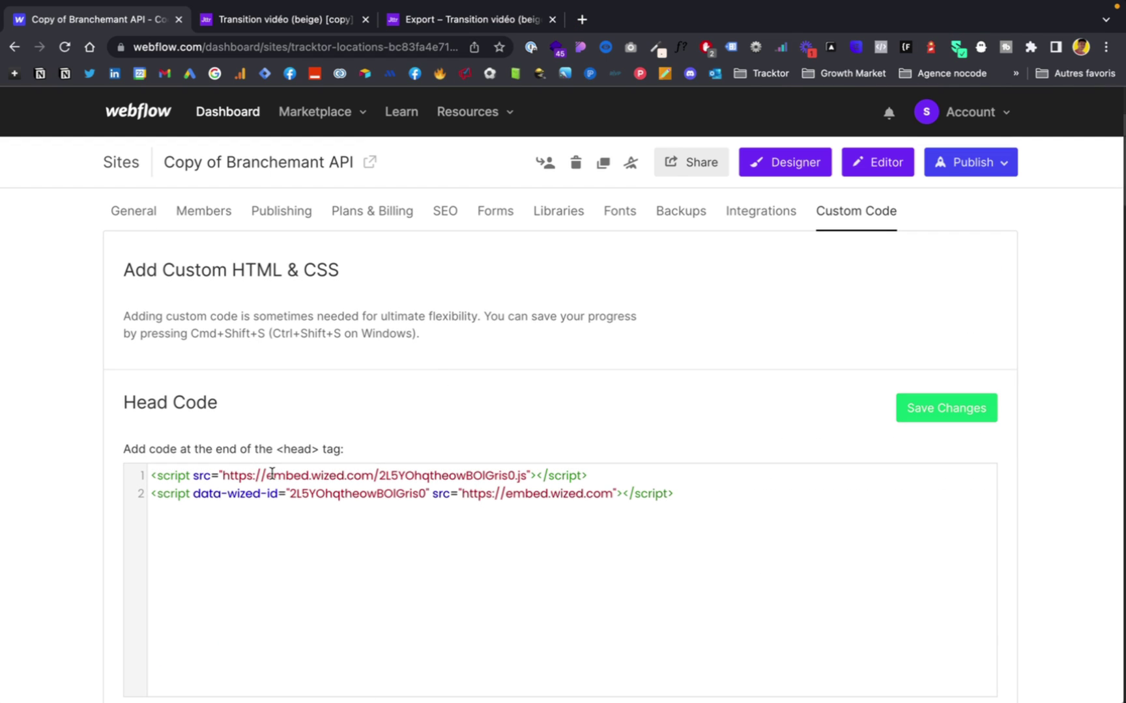
pyautogui.moveTo(675, 494); pyautogui.dragTo(140, 470)
pyautogui.press('BackSpace')
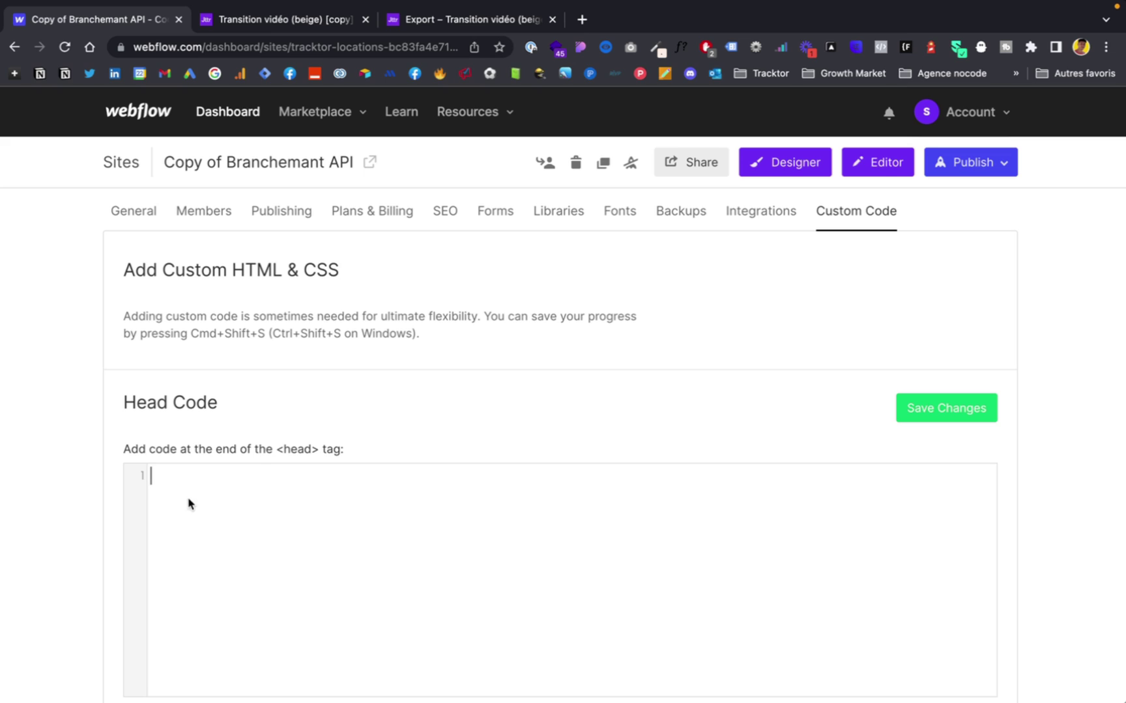
pyautogui.press('super+v')
pyautogui.click(930, 416)
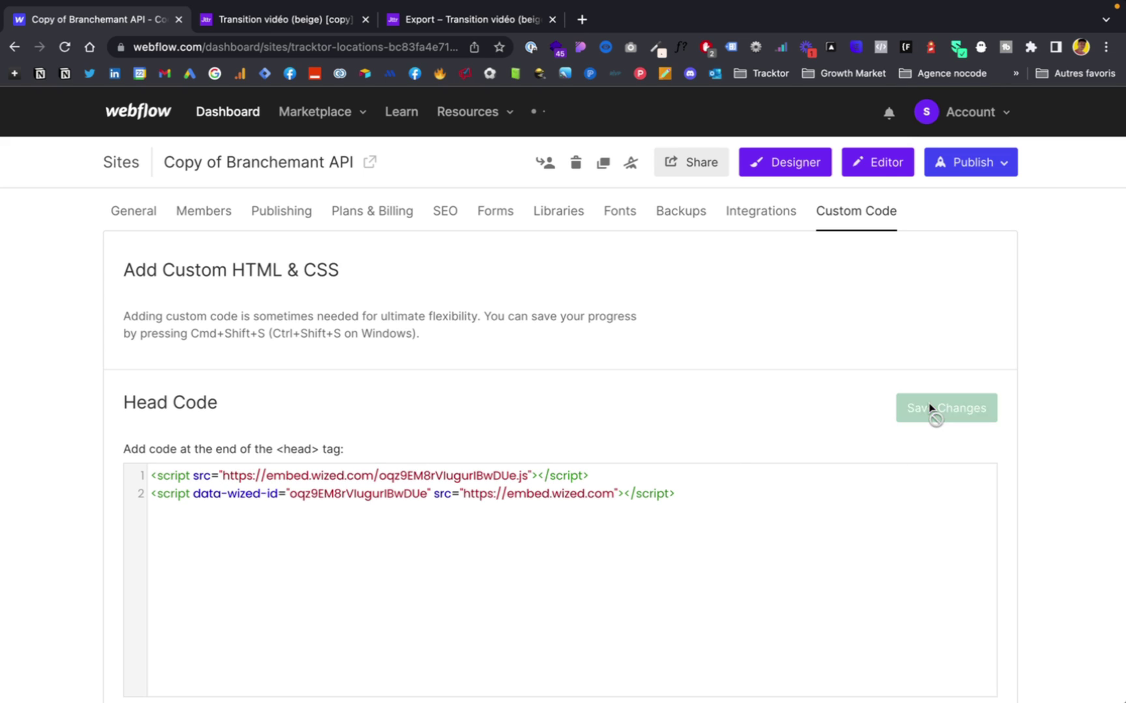
# Publish the site to its webflow.io domain.
pyautogui.click(969, 168)
pyautogui.click(843, 325)
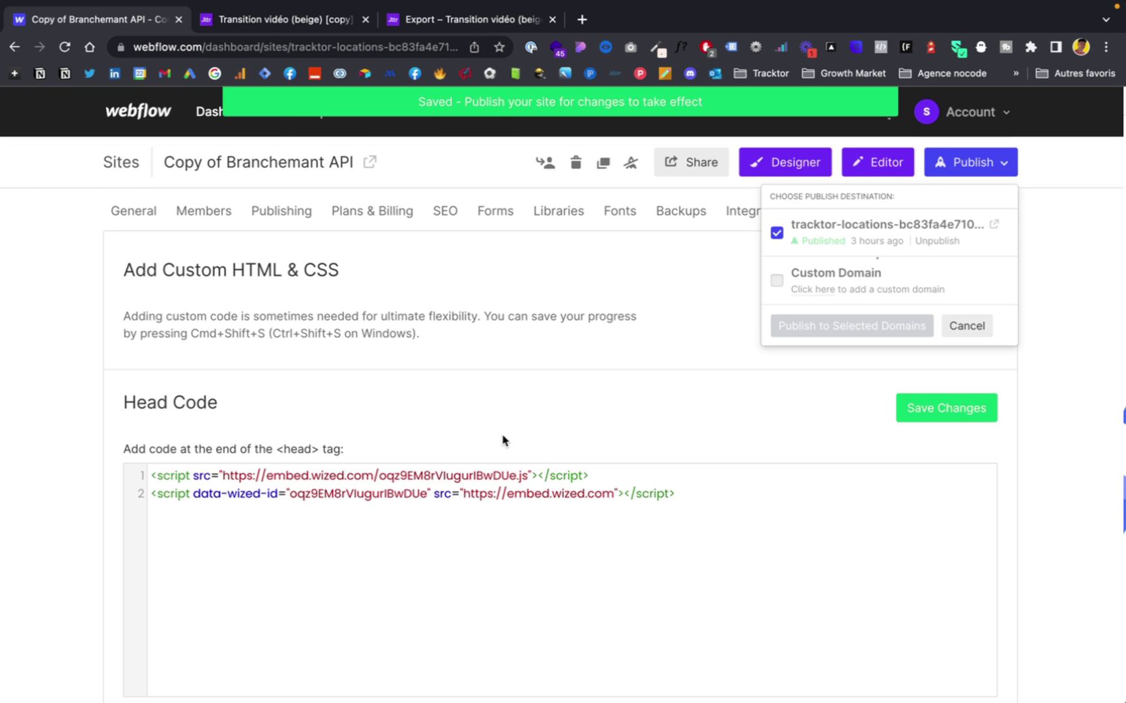
pyautogui.hotkey('ctrl', 'Right')
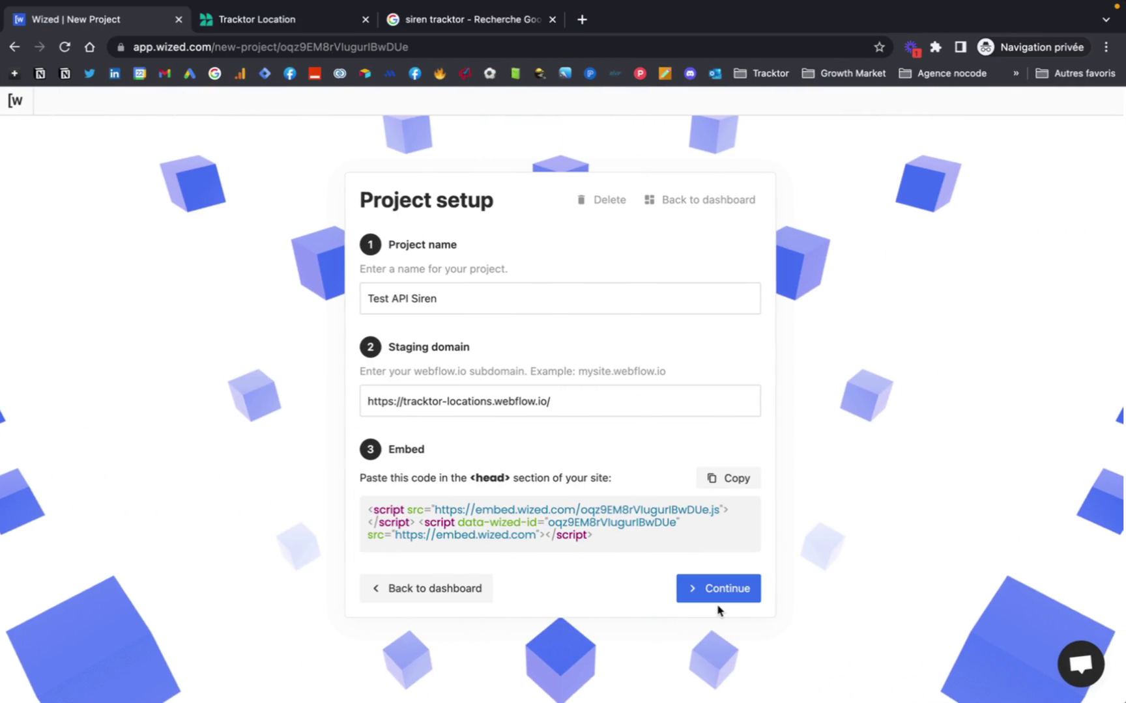
# Finish project setup and review the Siren API docs' GET /v3/unites_legales/{SIREN} endpoint.
pyautogui.click(719, 587)
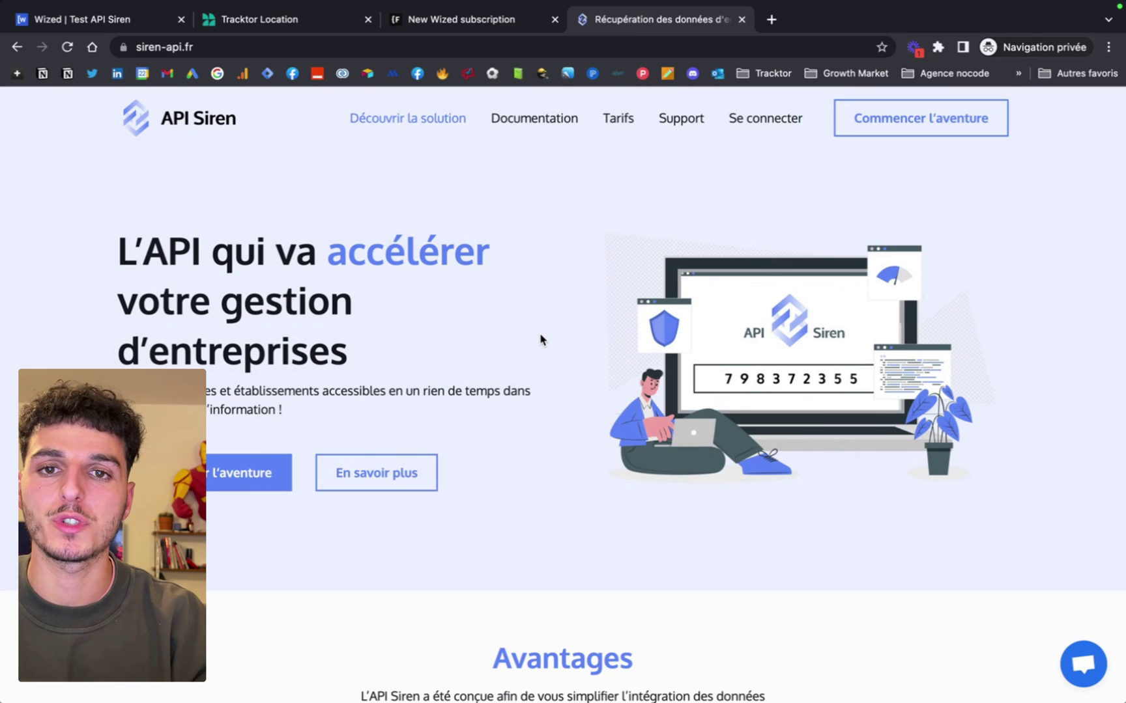
pyautogui.click(518, 115)
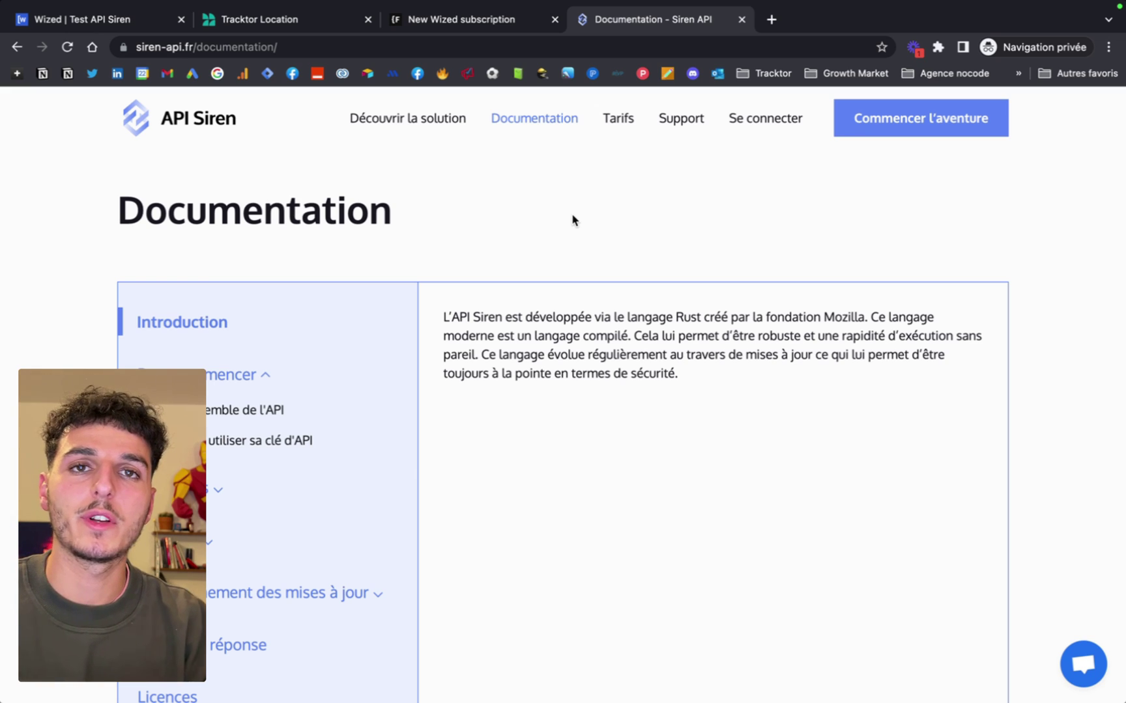
pyautogui.scroll(-1, 573, 220)
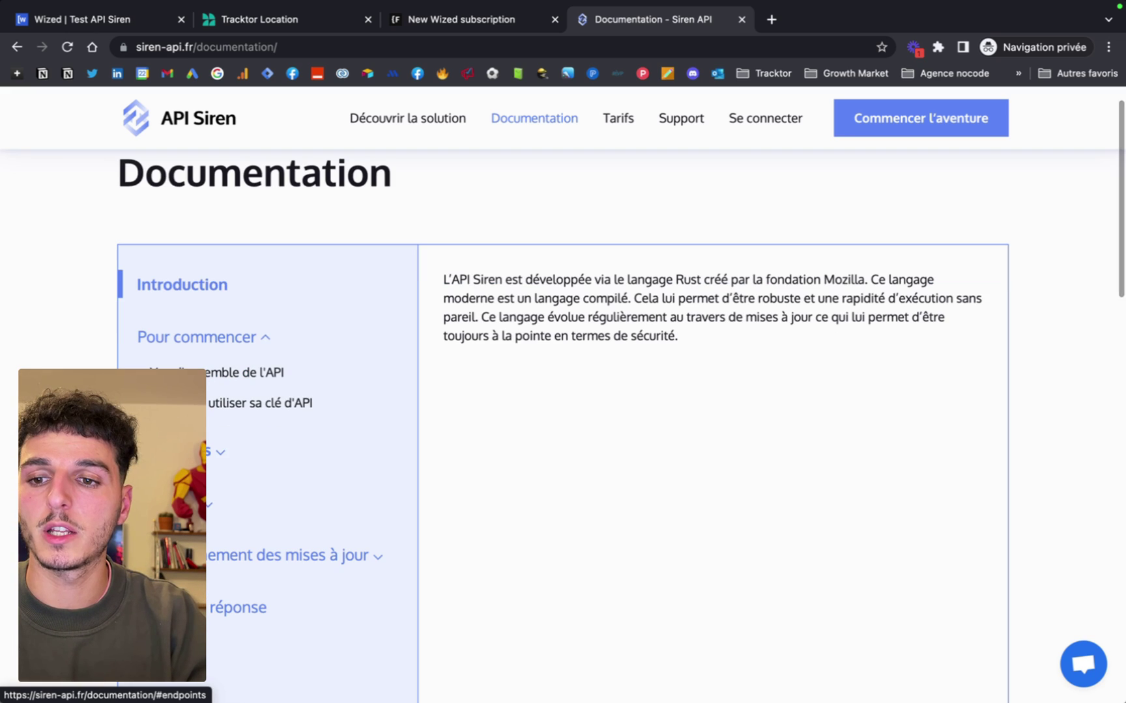
pyautogui.click(212, 452)
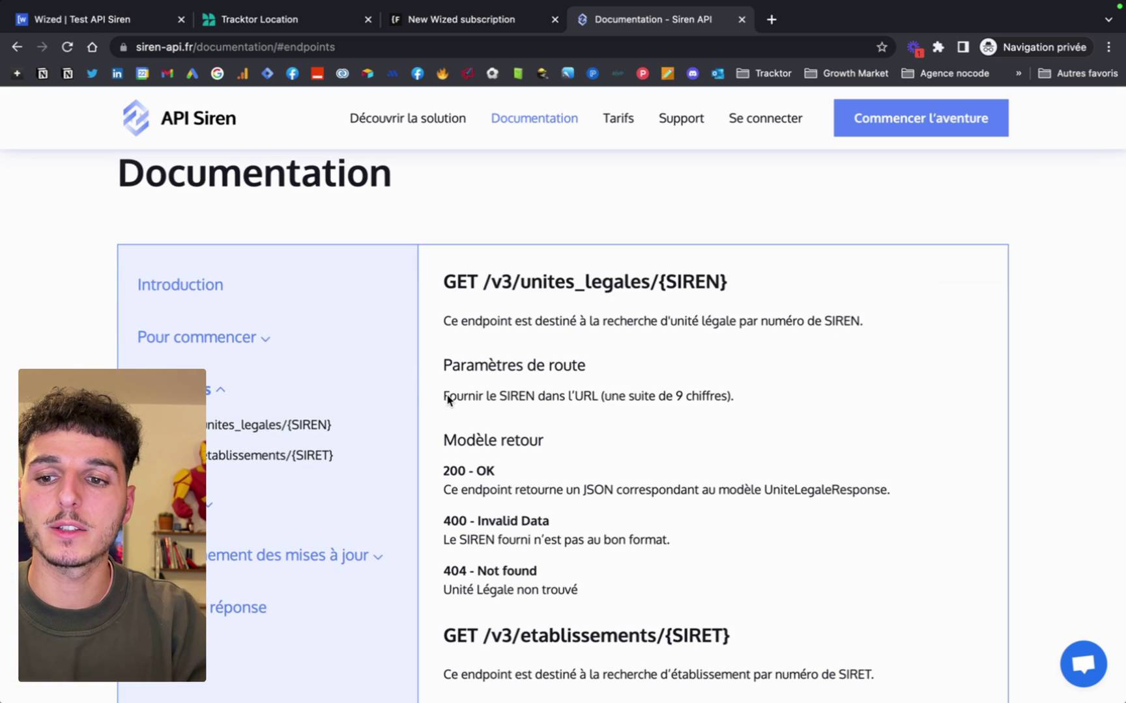
pyautogui.scroll(-2, 502, 399)
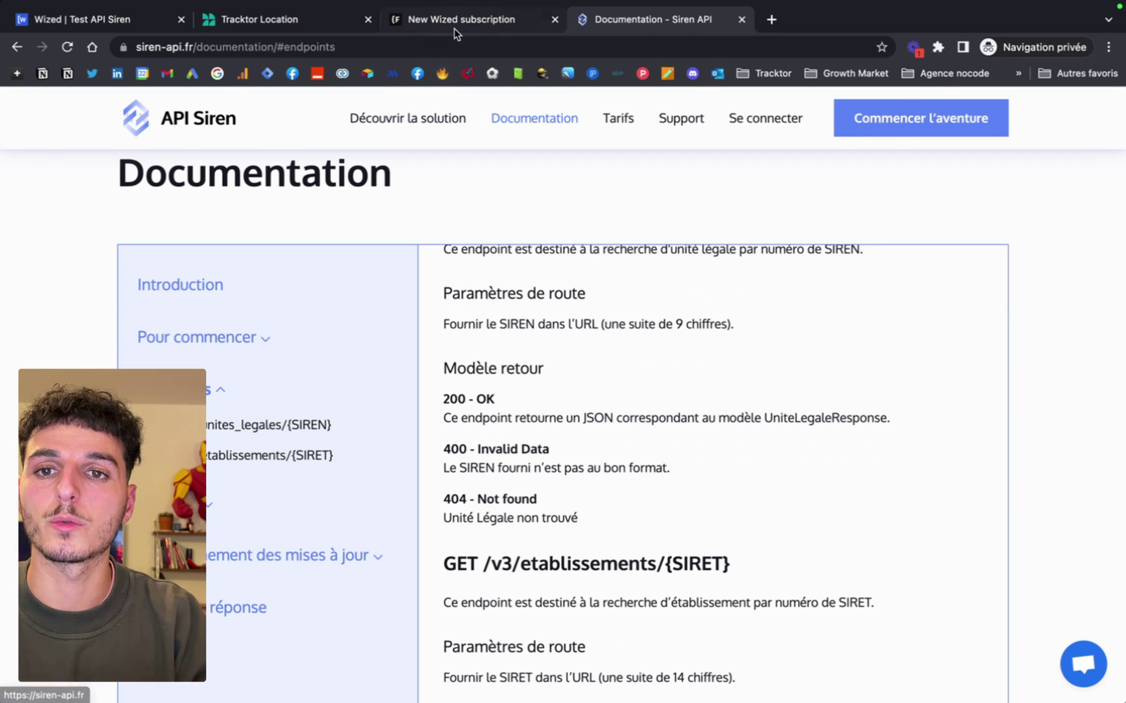
pyautogui.click(85, 20)
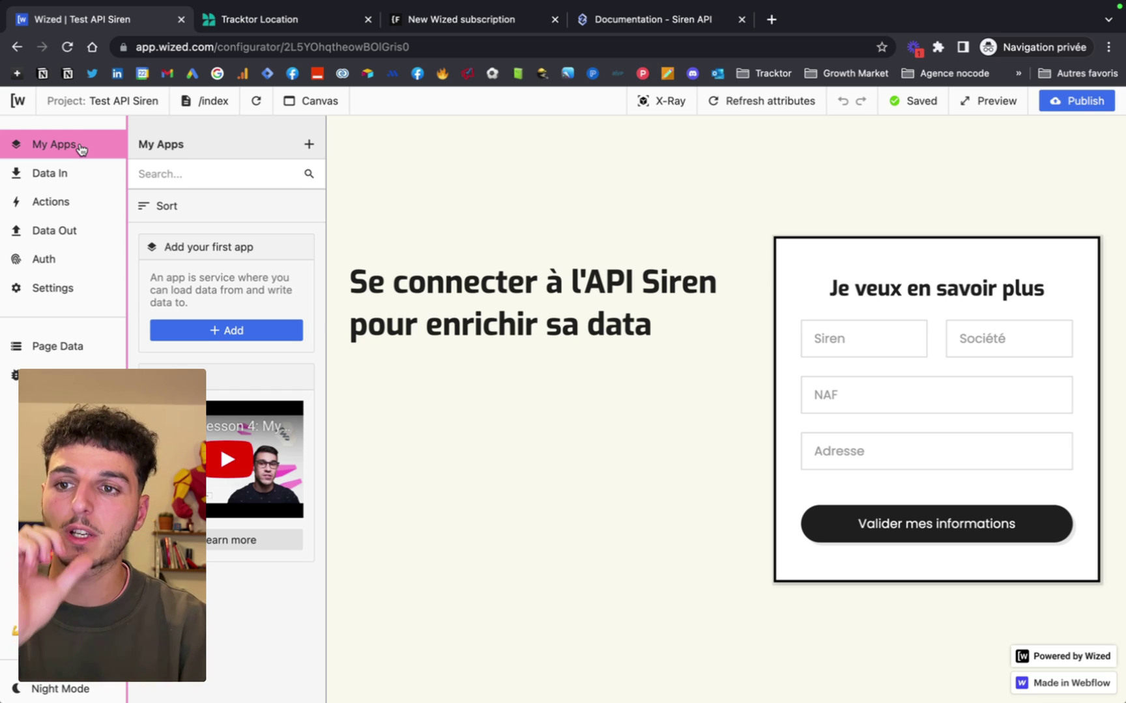
# Add a new Rest app named API Siren under My Apps.
pyautogui.click(308, 144)
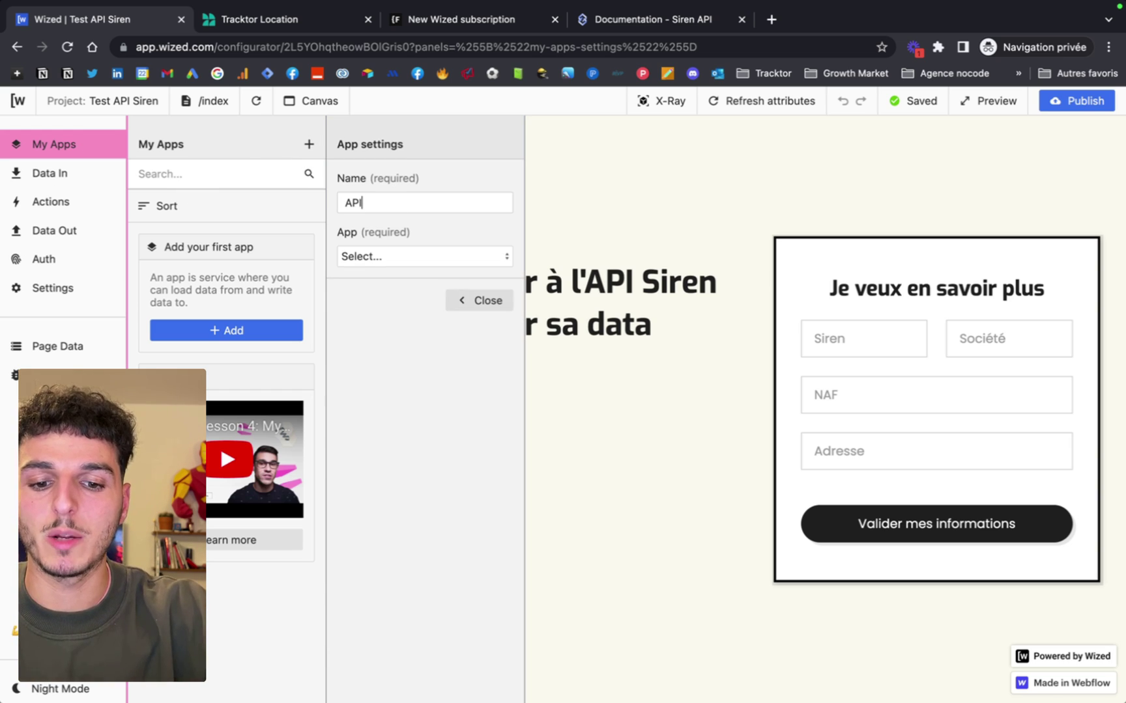
pyautogui.click(430, 257)
pyautogui.scroll(-3, 445, 359)
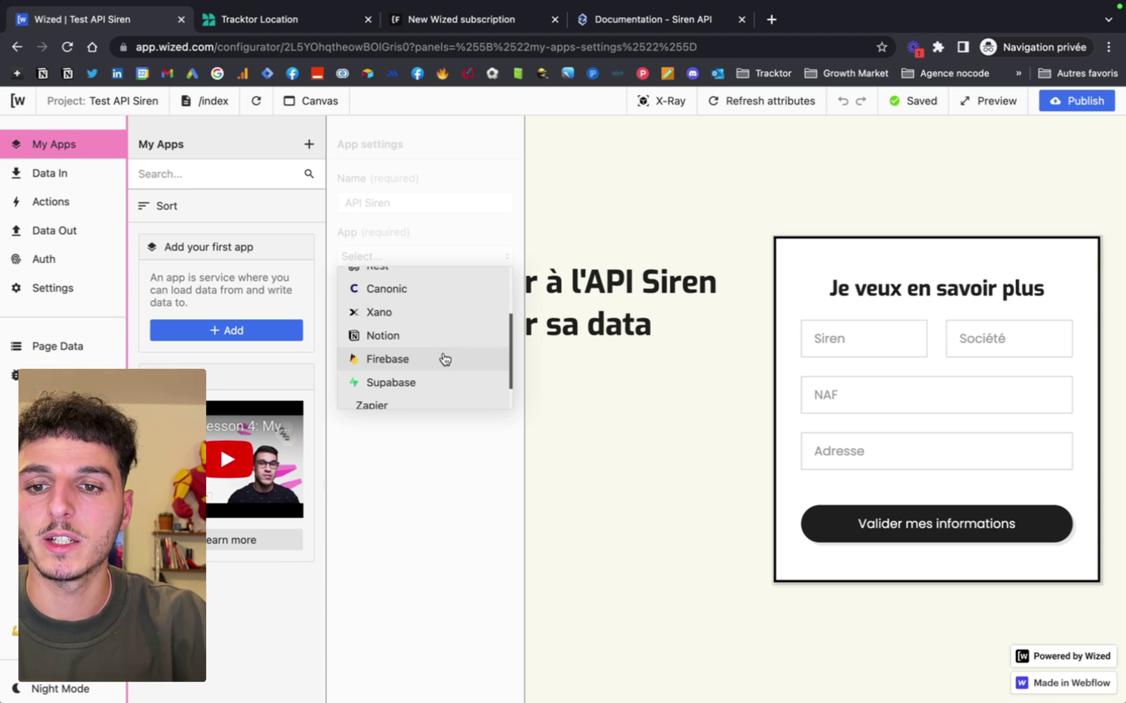
pyautogui.scroll(3, 445, 359)
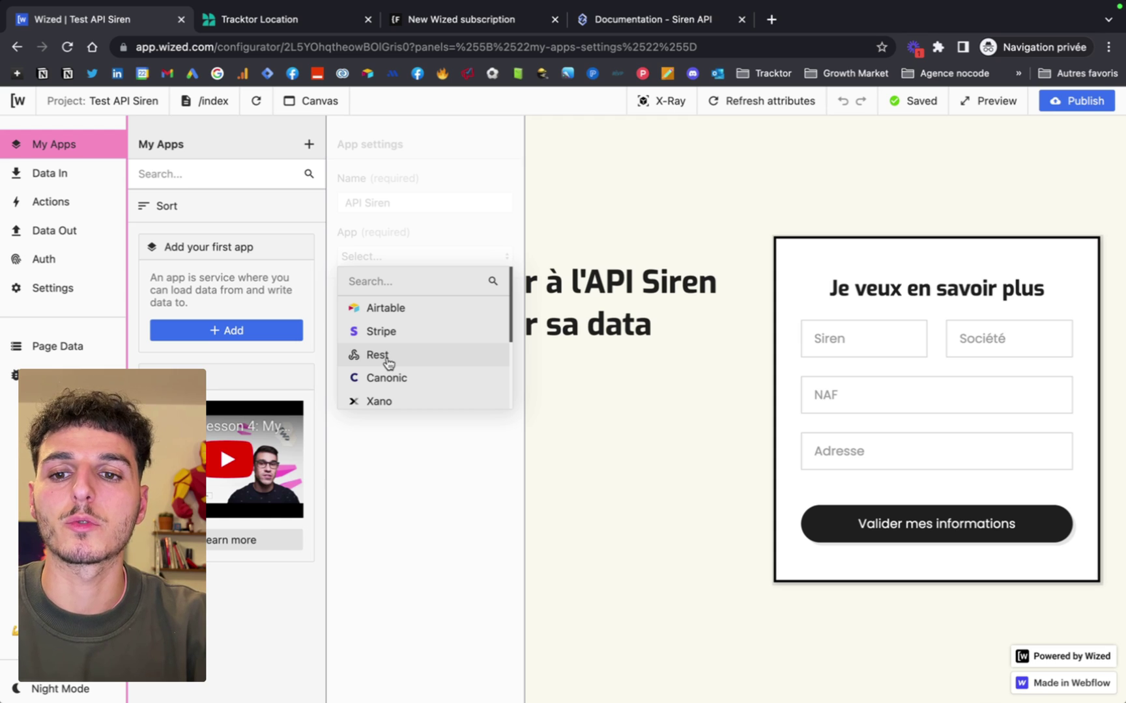
pyautogui.click(377, 355)
pyautogui.click(399, 371)
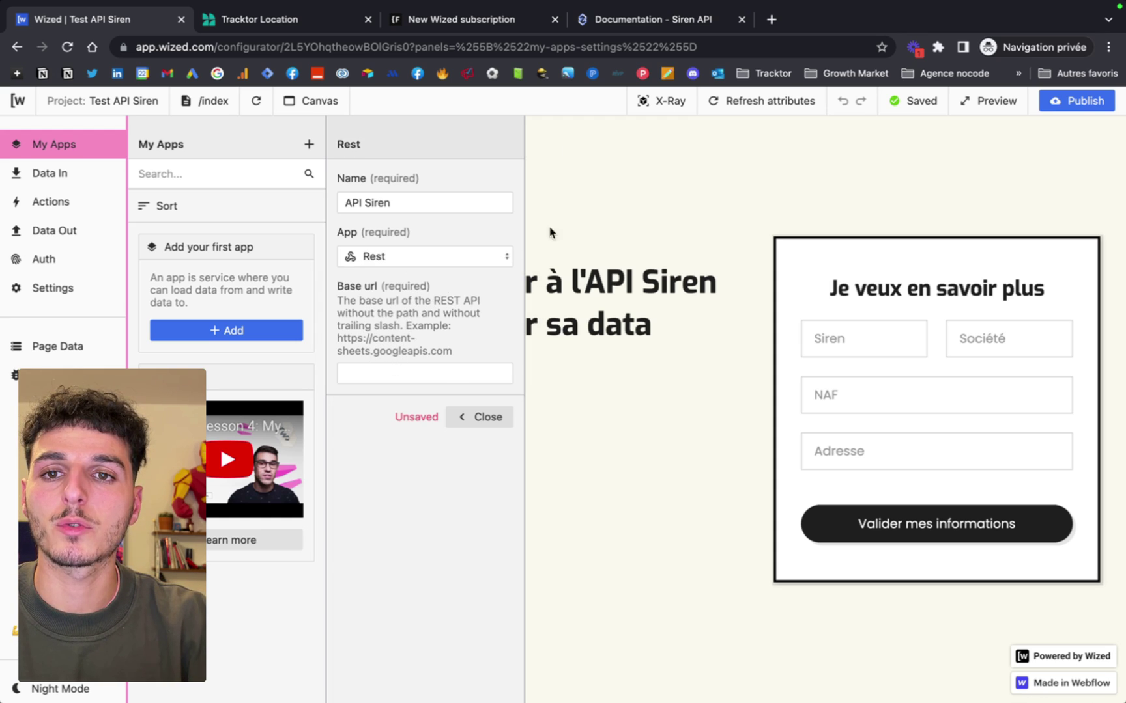
pyautogui.click(613, 23)
pyautogui.scroll(5, 523, 383)
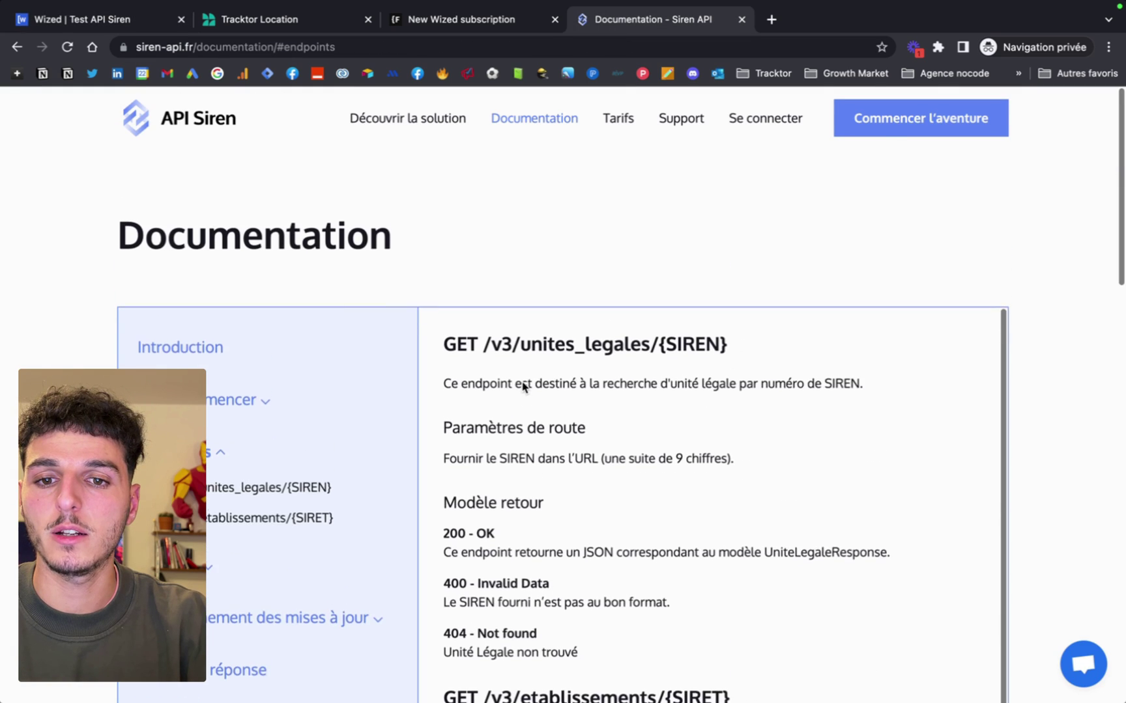
pyautogui.scroll(-1, 523, 387)
pyautogui.click(184, 322)
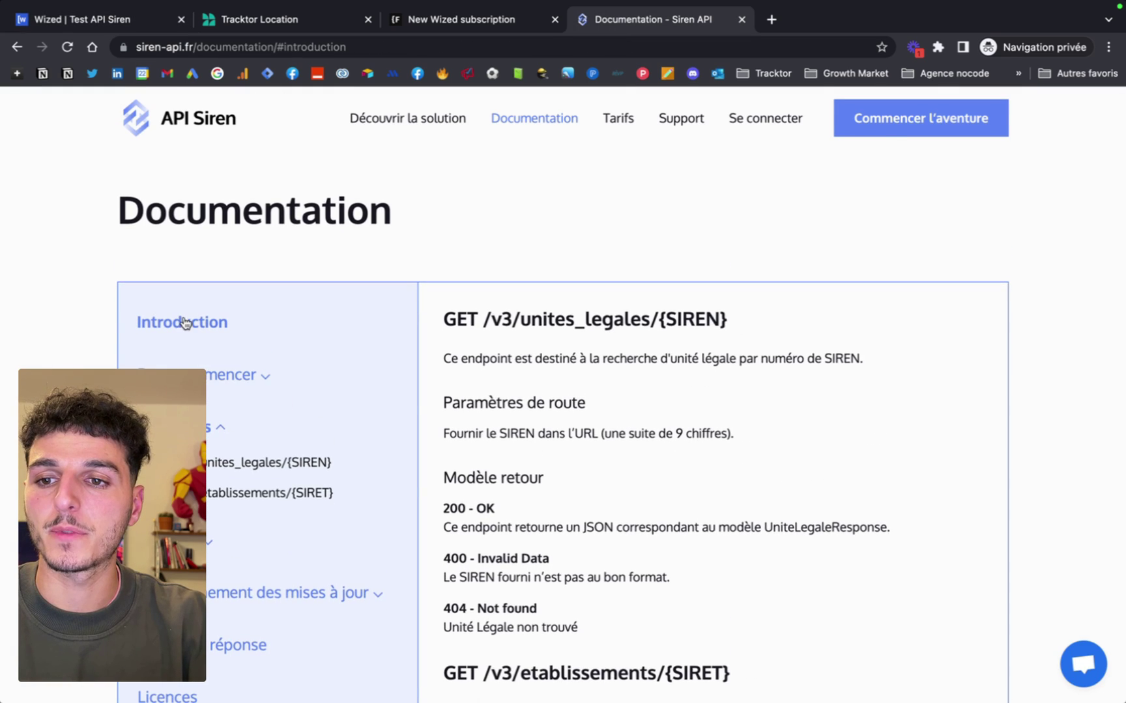
pyautogui.click(211, 380)
pyautogui.scroll(-2, 210, 380)
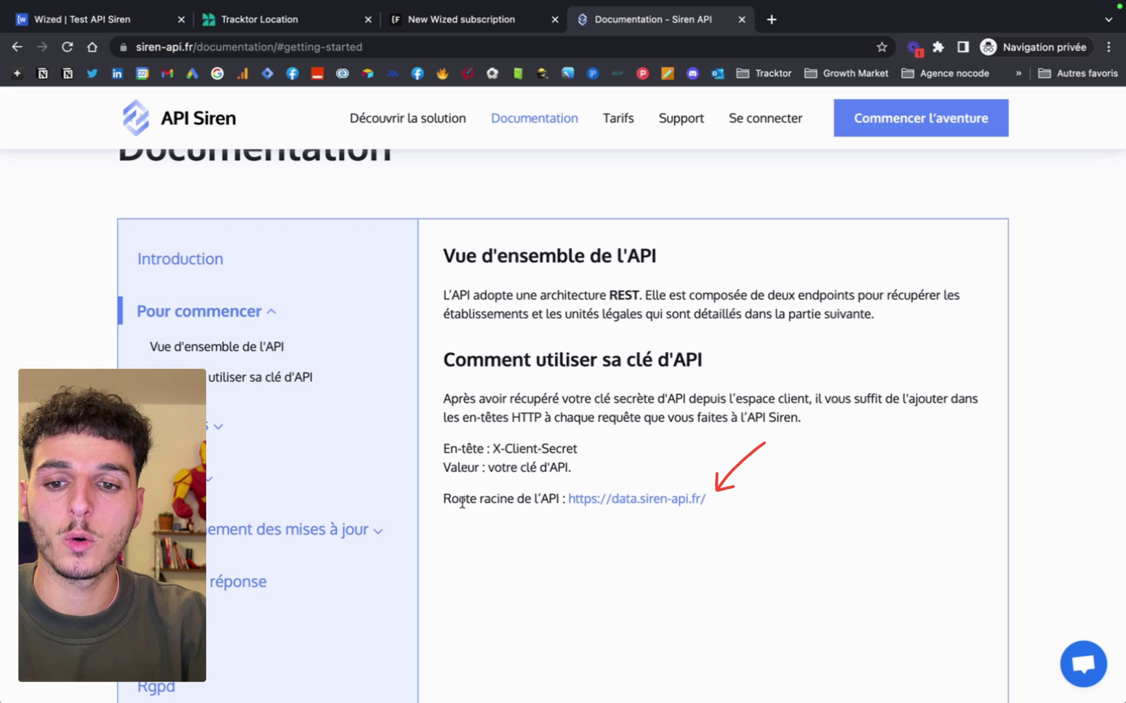
pyautogui.moveTo(445, 500); pyautogui.dragTo(548, 501)
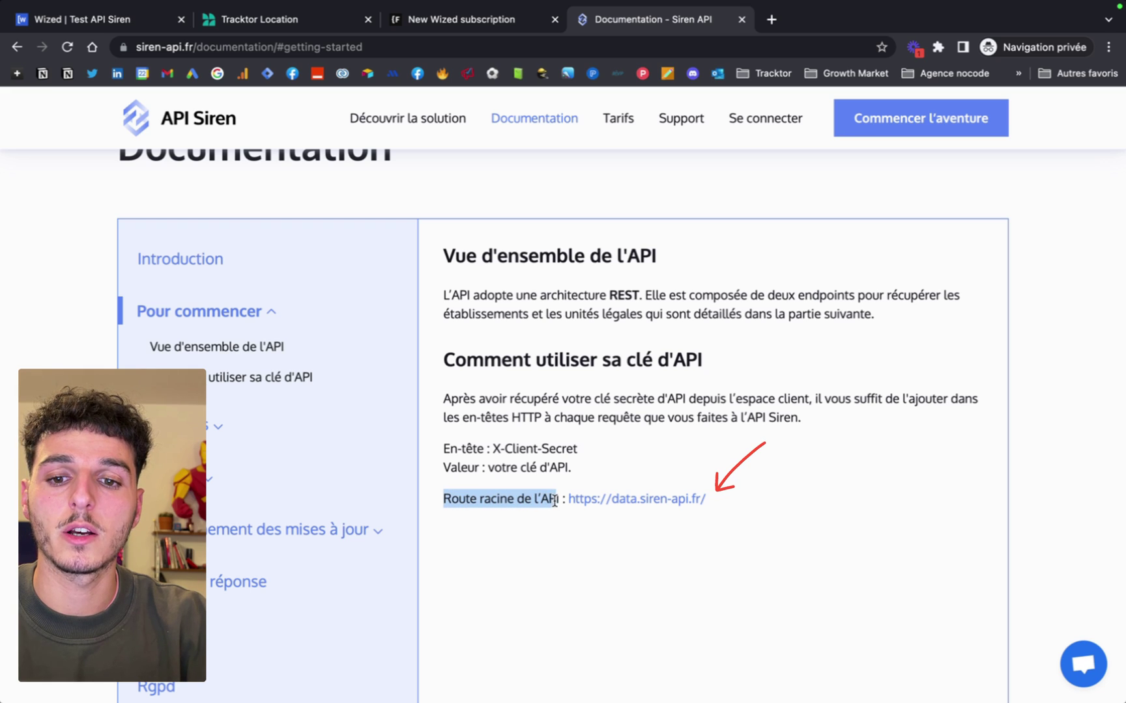
pyautogui.moveTo(707, 499); pyautogui.dragTo(576, 504)
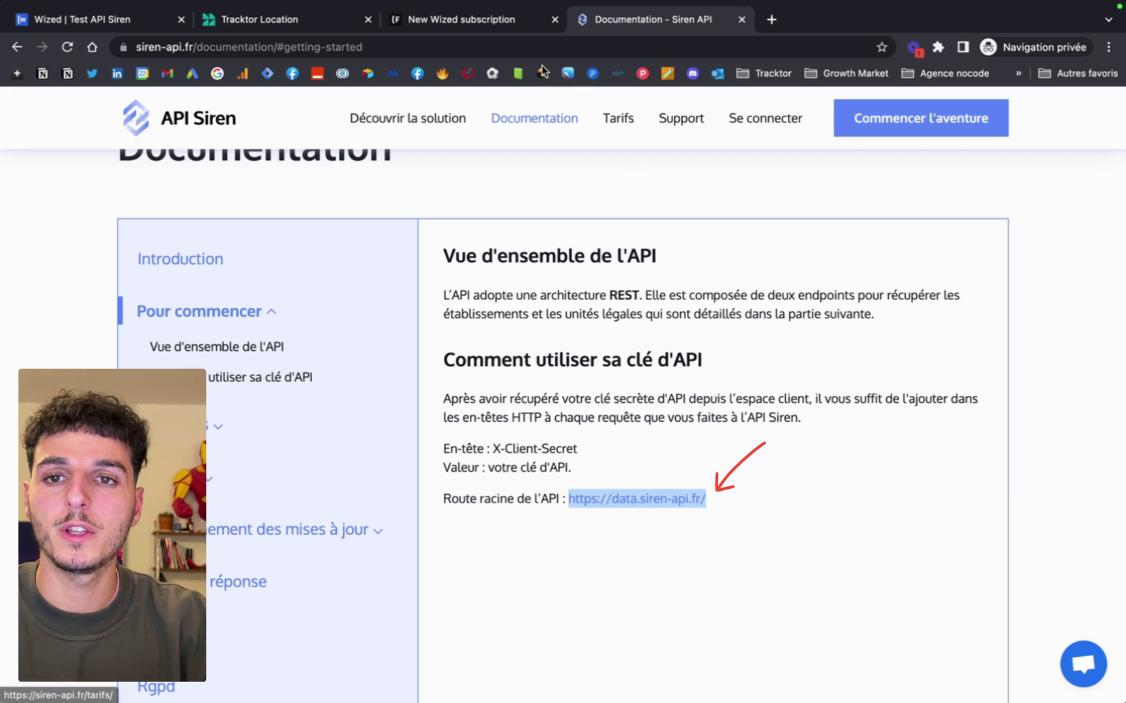
pyautogui.click(81, 19)
pyautogui.write('https://data.siren-api.fr/')
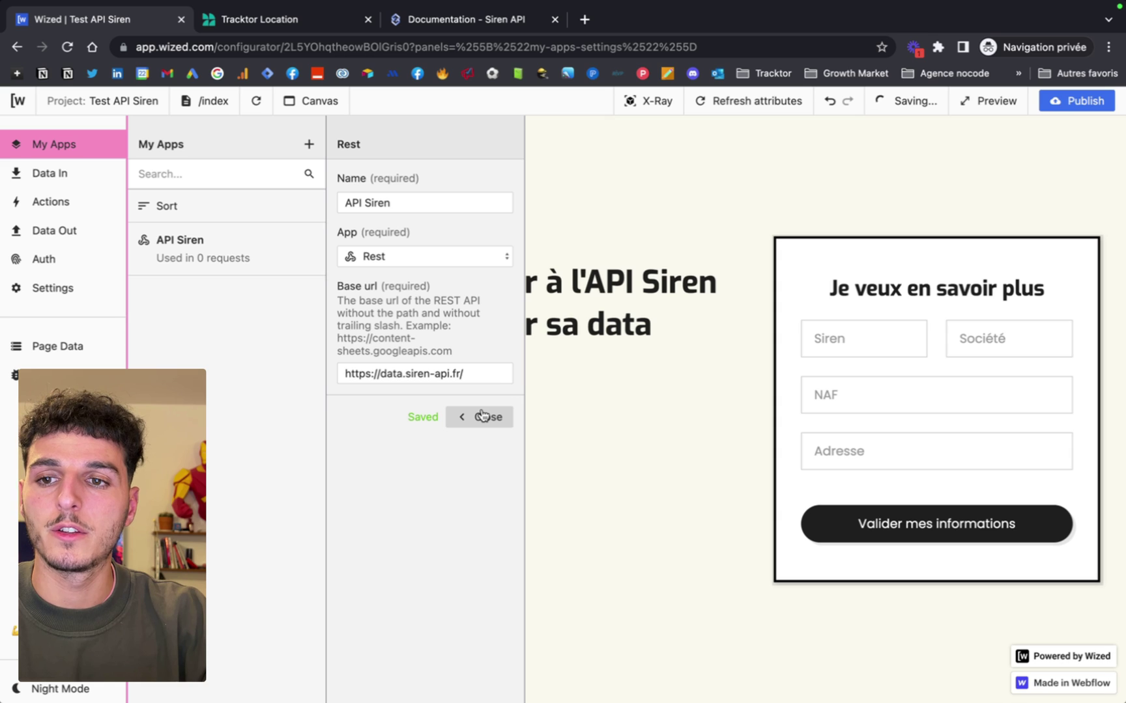
pyautogui.click(482, 416)
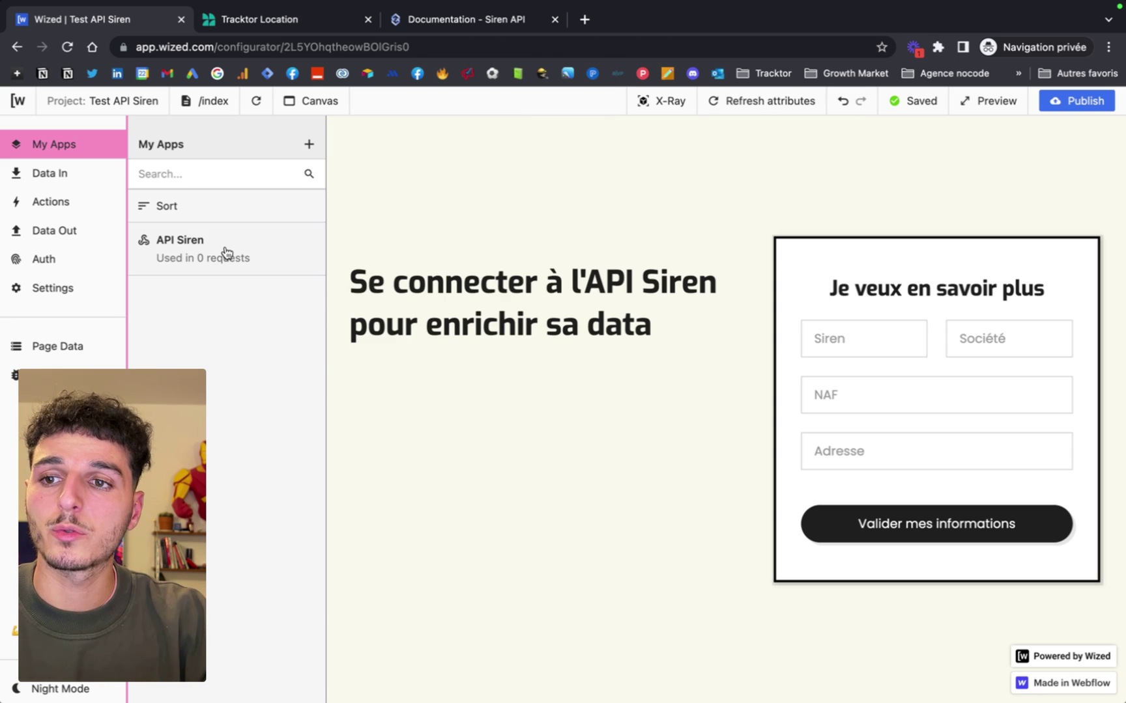
# Add a Data In request named 'API siren' that uses the API Siren app.
pyautogui.click(67, 181)
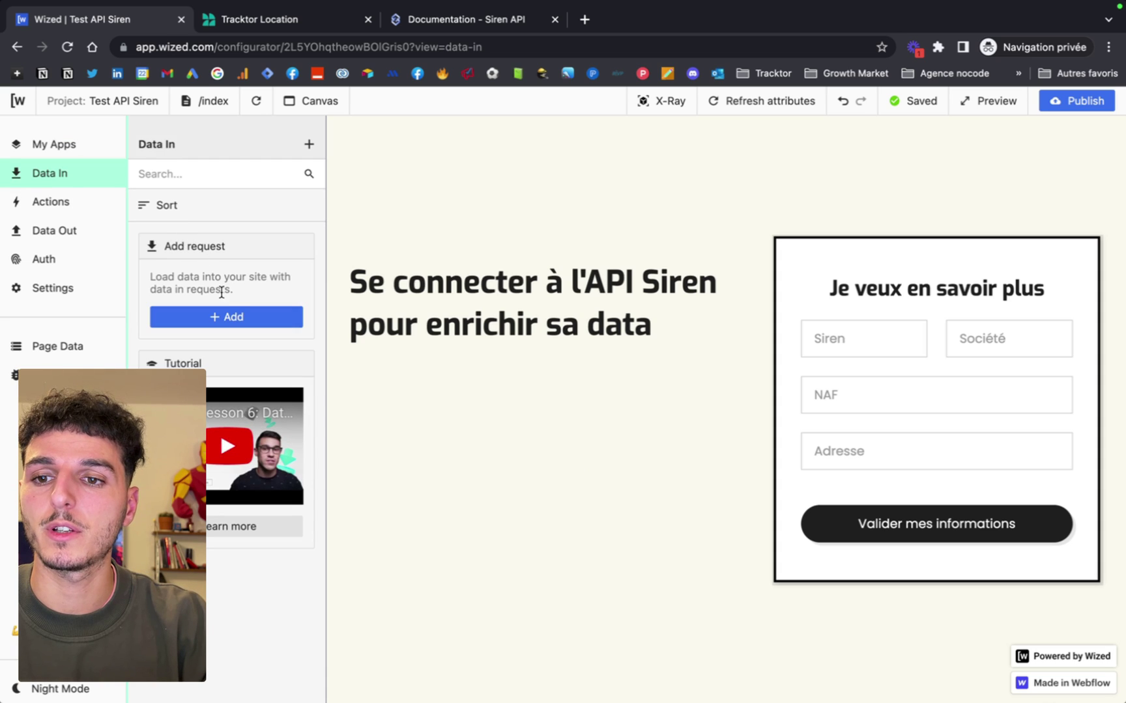
pyautogui.click(225, 317)
pyautogui.write('API siren')
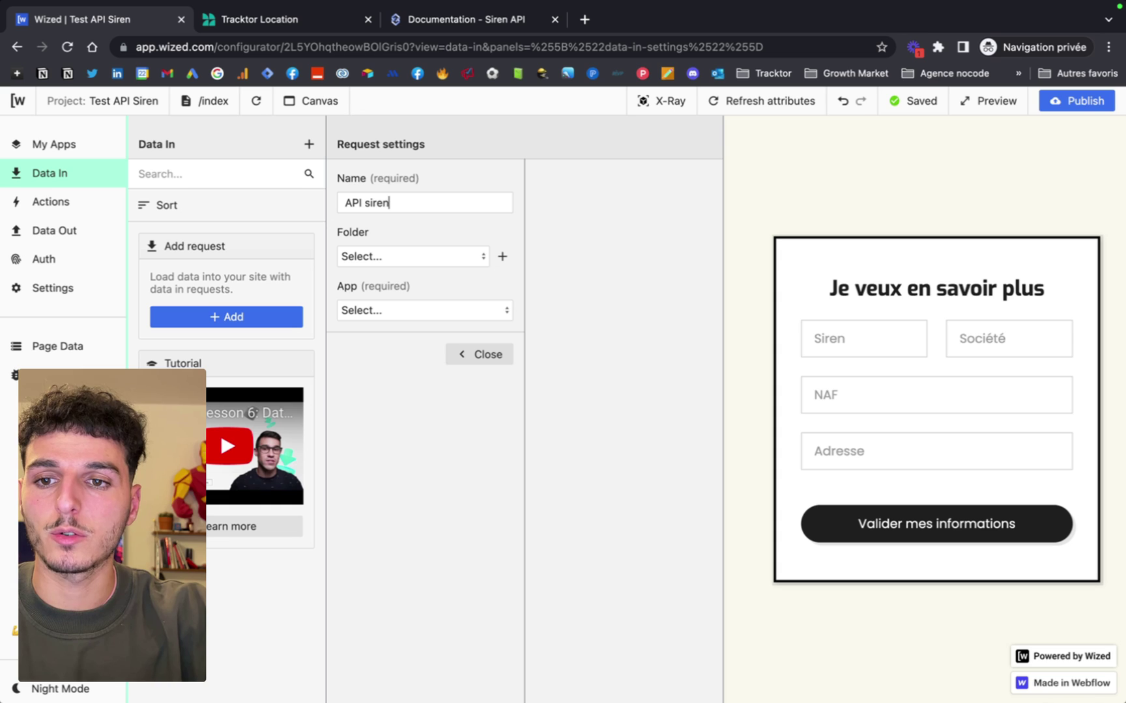
pyautogui.click(423, 310)
pyautogui.click(402, 326)
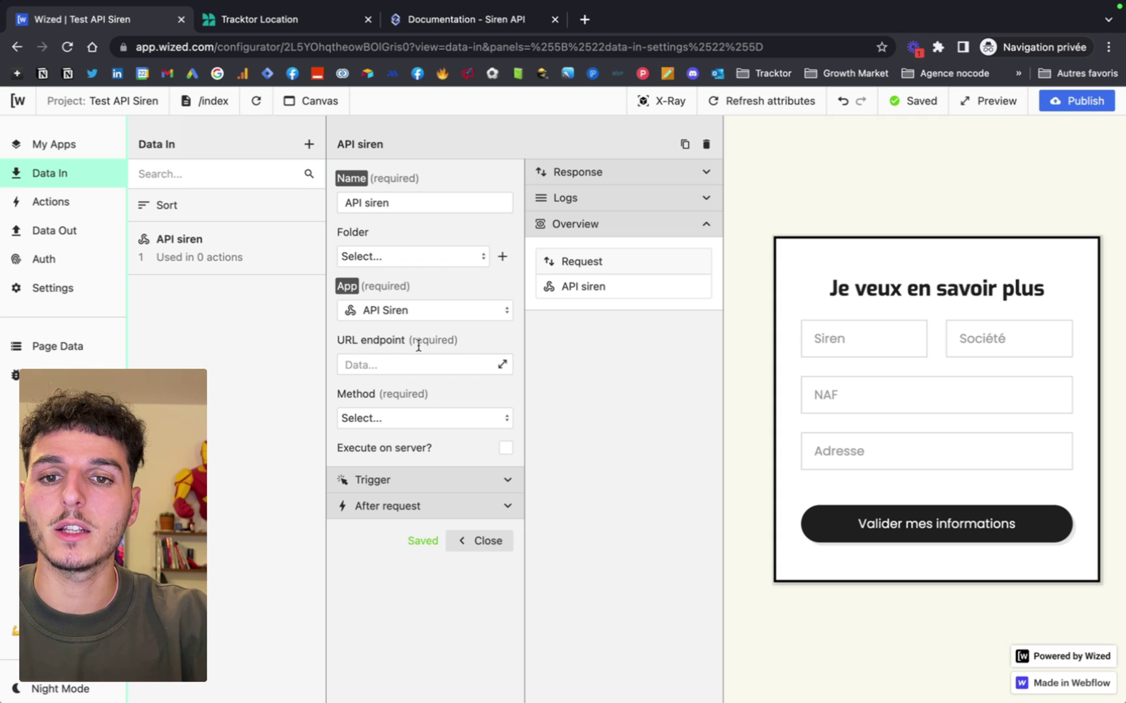
# Return to the Siren API documentation's endpoints section.
pyautogui.click(442, 24)
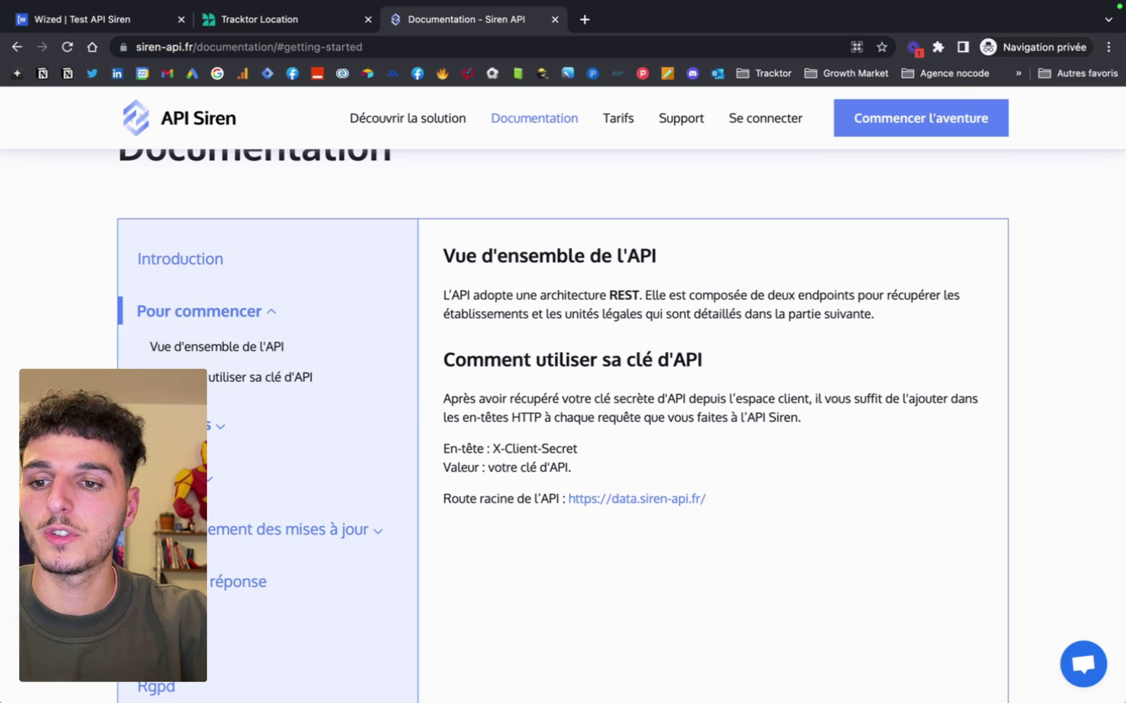
pyautogui.click(215, 427)
pyautogui.scroll(-1, 527, 448)
pyautogui.scroll(-5, 527, 448)
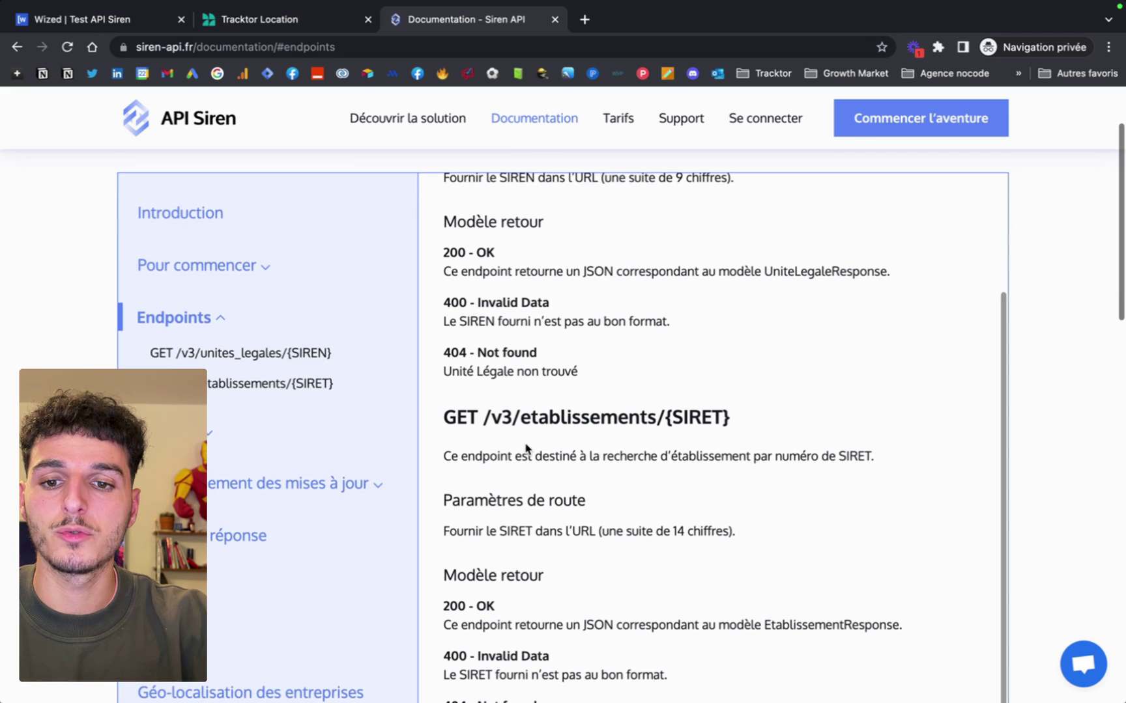
# Copy the /v3/unites_legales/ path from the GET endpoint heading in the docs.
pyautogui.scroll(2, 577, 434)
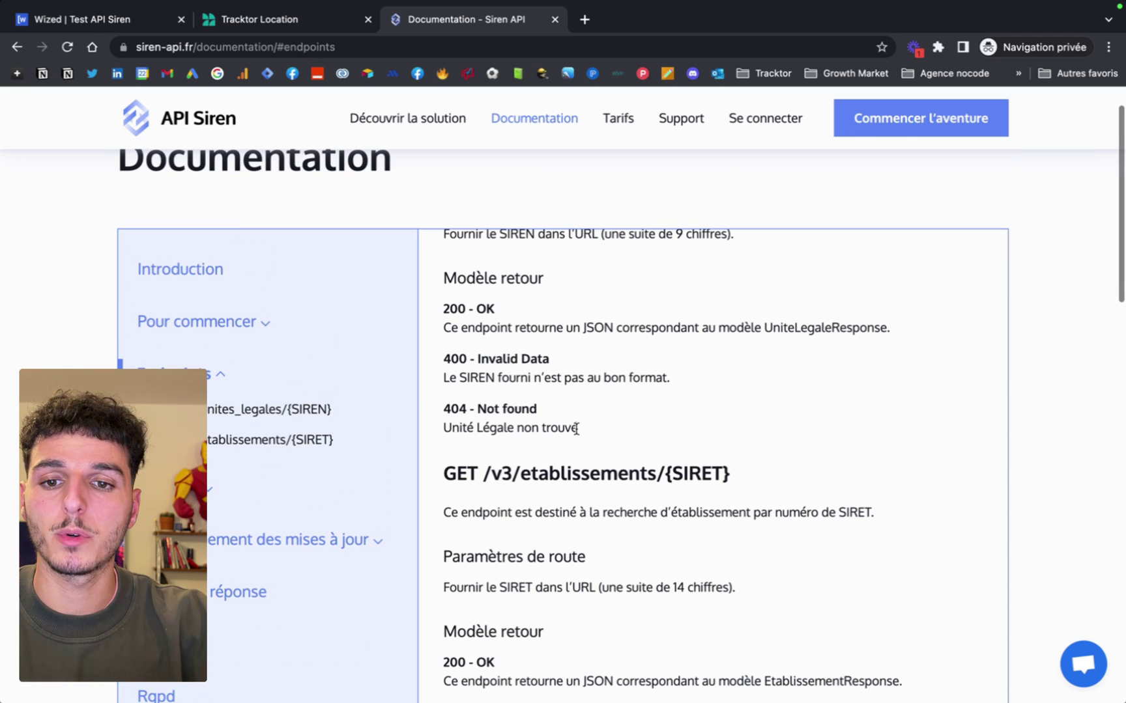
pyautogui.moveTo(483, 474); pyautogui.dragTo(662, 475)
pyautogui.moveTo(731, 474); pyautogui.dragTo(659, 475)
pyautogui.scroll(3, 667, 475)
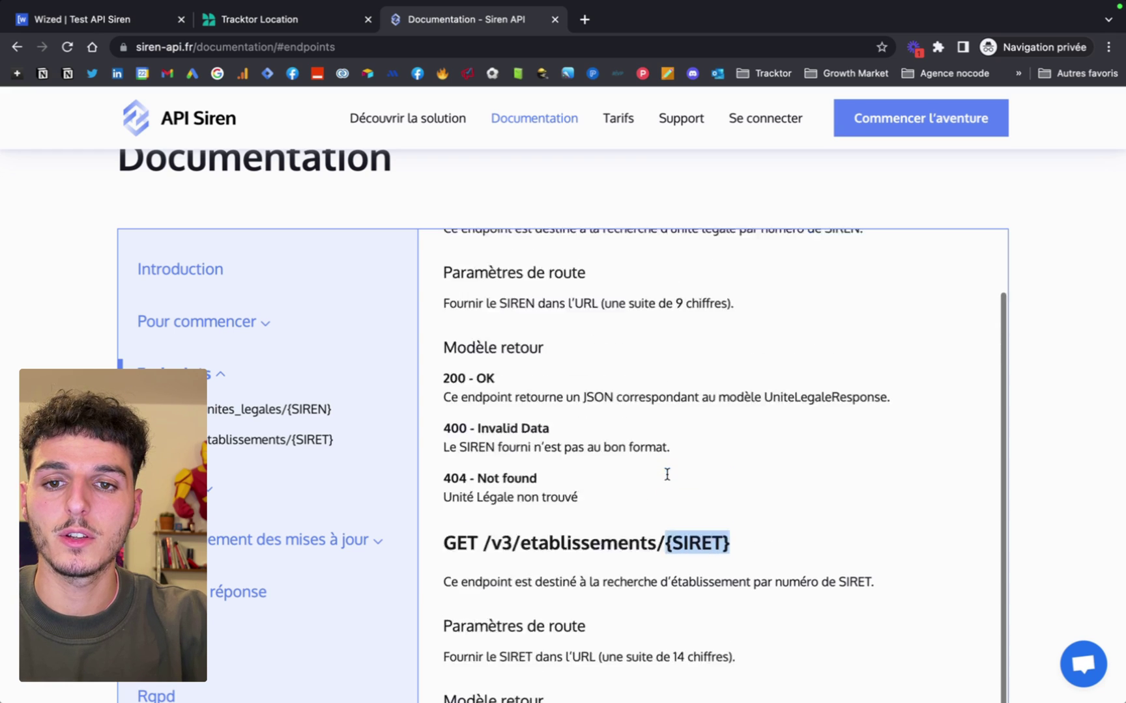
pyautogui.click(573, 299)
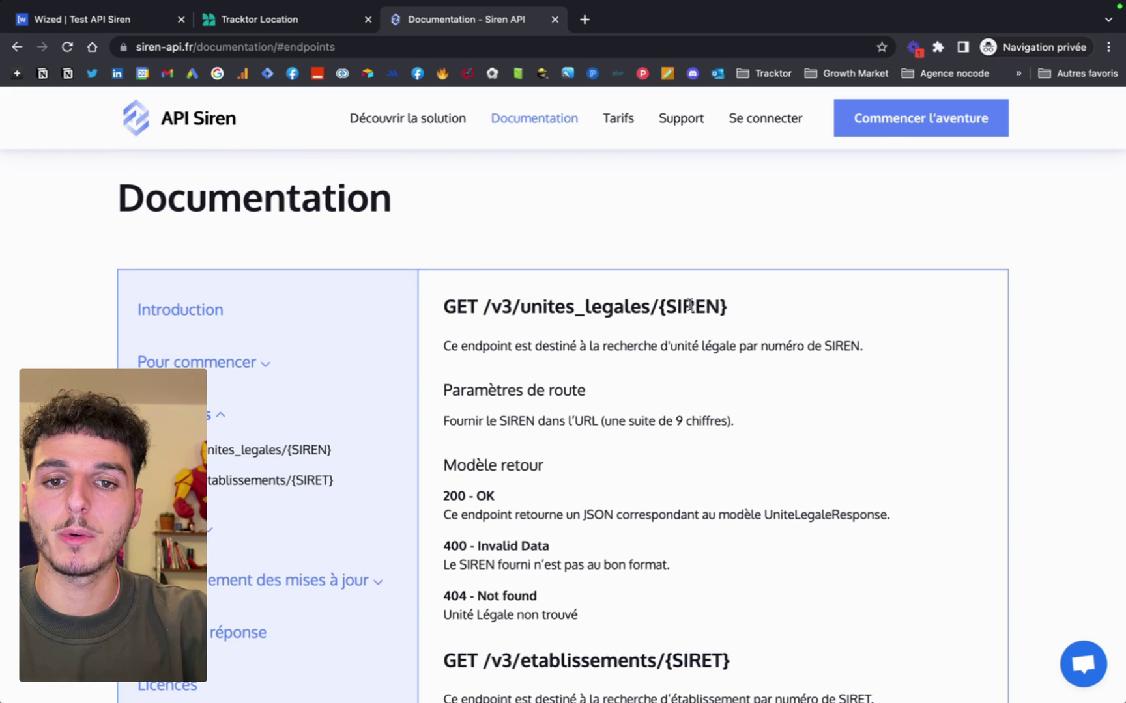
pyautogui.moveTo(740, 312); pyautogui.dragTo(501, 308)
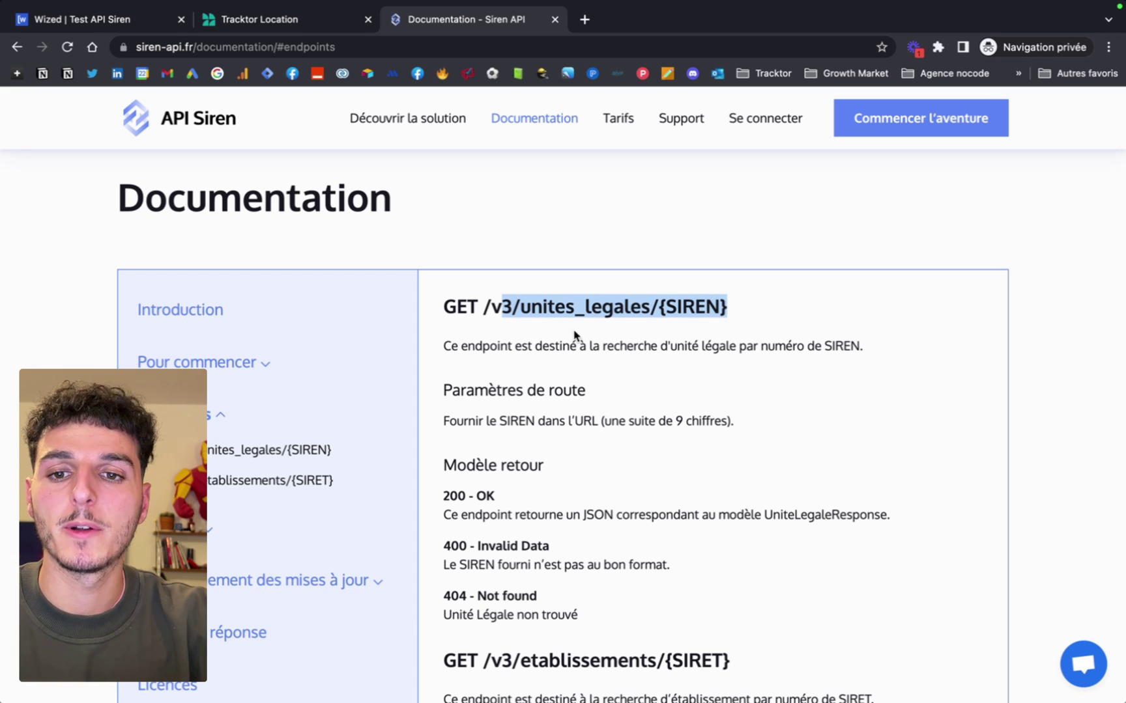
pyautogui.moveTo(483, 308); pyautogui.dragTo(648, 312)
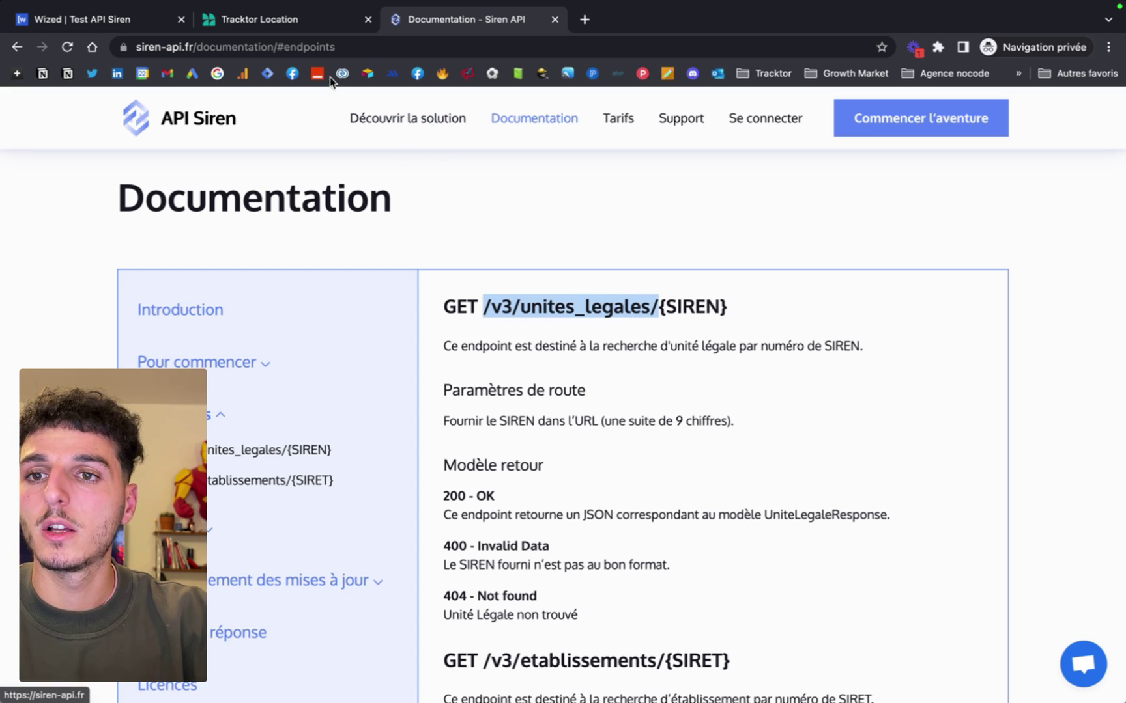
pyautogui.click(129, 18)
# Paste /v3/unites_legales/ as the URL endpoint, matching the {SIREN} placeholder to the Siren field.
pyautogui.click(388, 366)
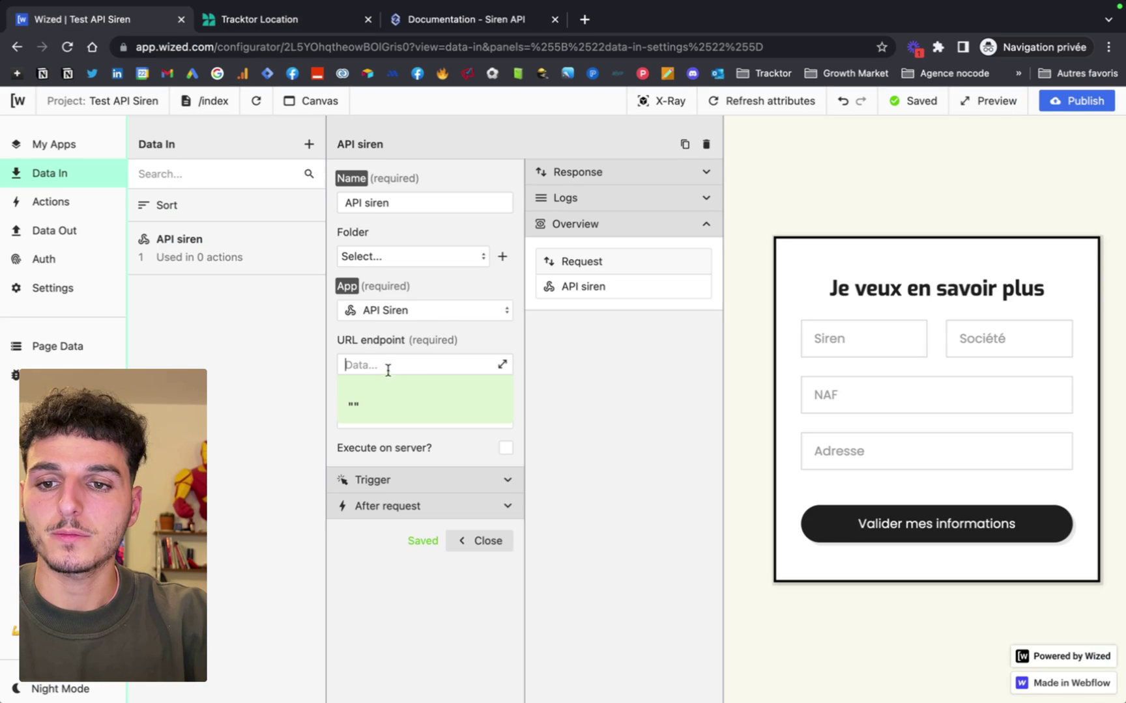
pyautogui.write('/v3/unites_legales/')
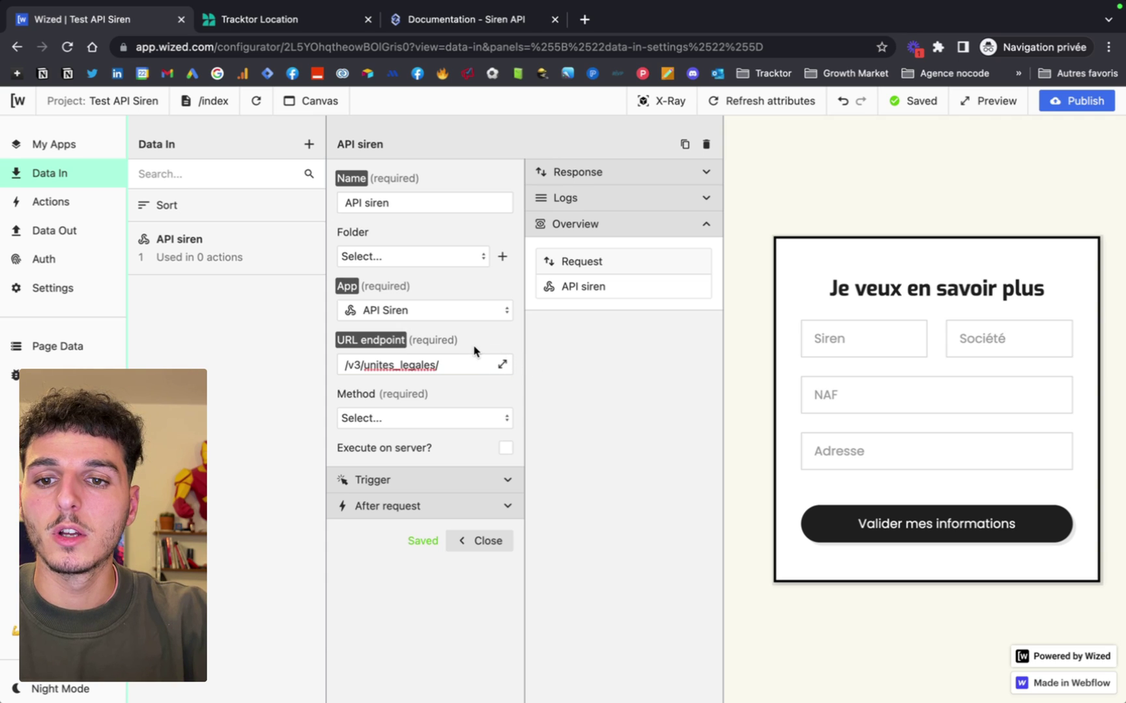
pyautogui.click(450, 27)
pyautogui.moveTo(728, 308); pyautogui.dragTo(662, 307)
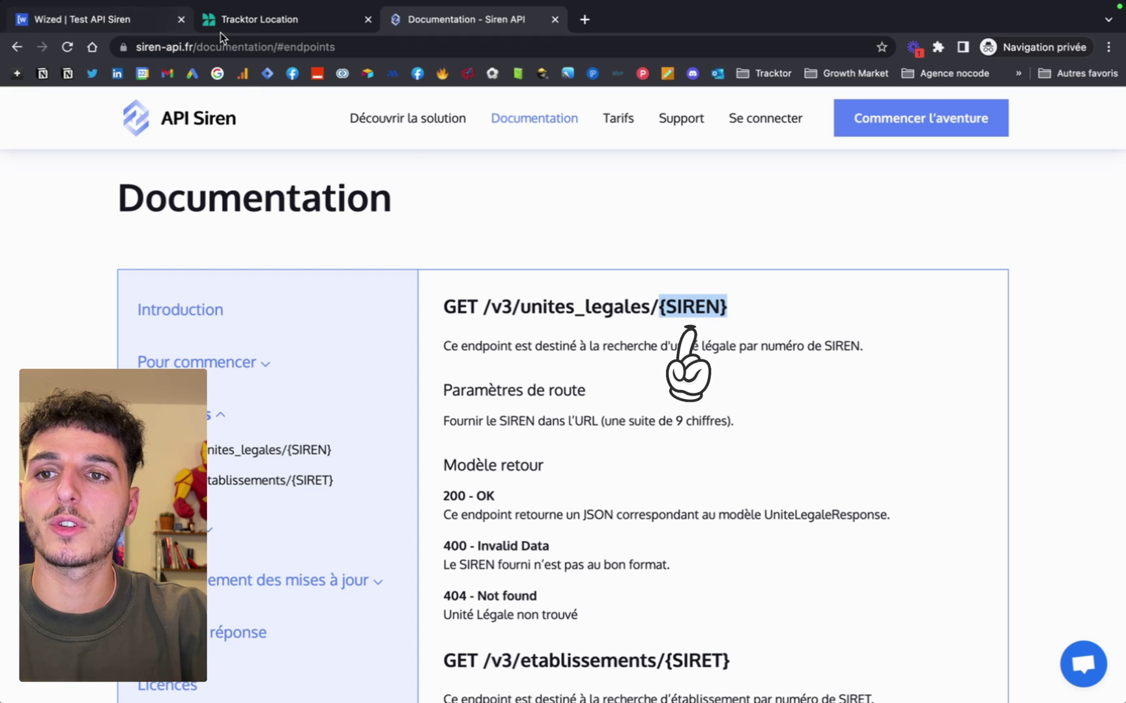
pyautogui.click(98, 19)
pyautogui.click(871, 344)
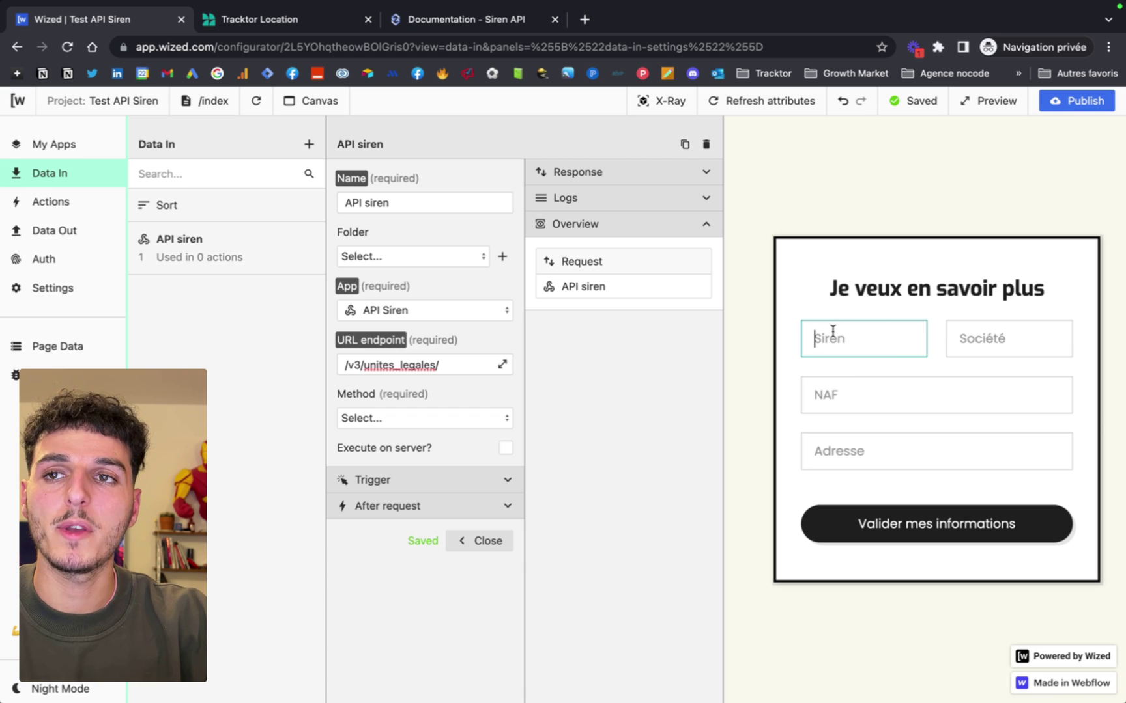
# Append the sireninput field value to the /v3/unites_legales/ endpoint path.
pyautogui.click(502, 366)
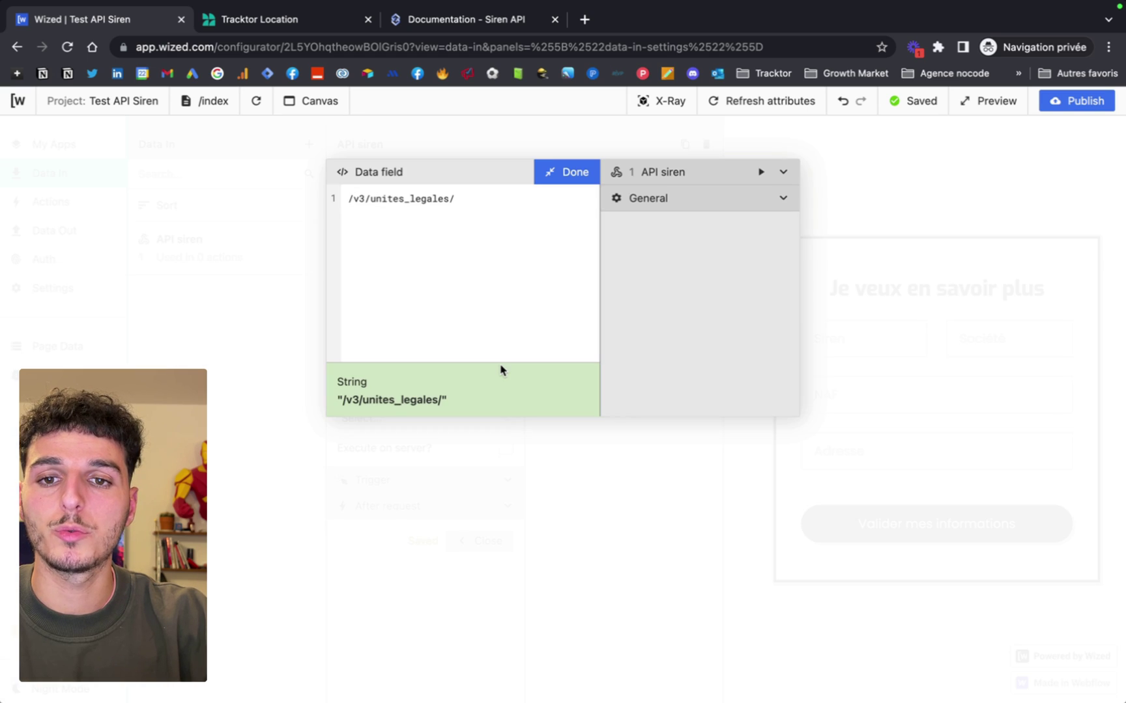
pyautogui.click(485, 199)
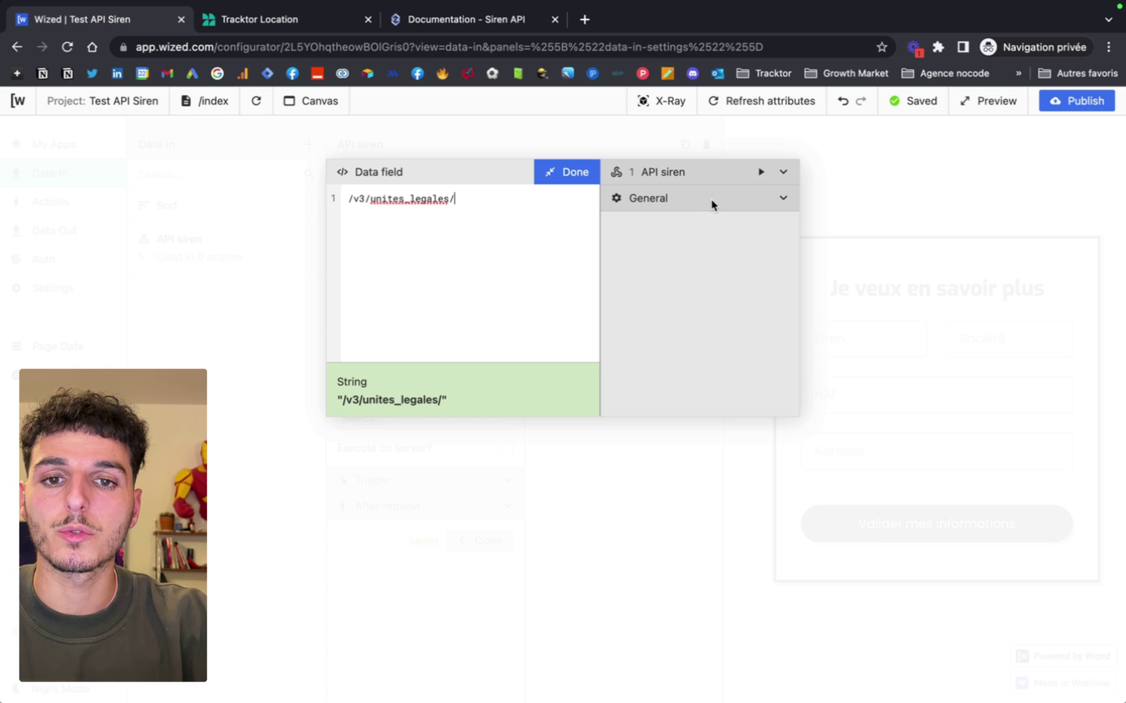
pyautogui.click(782, 200)
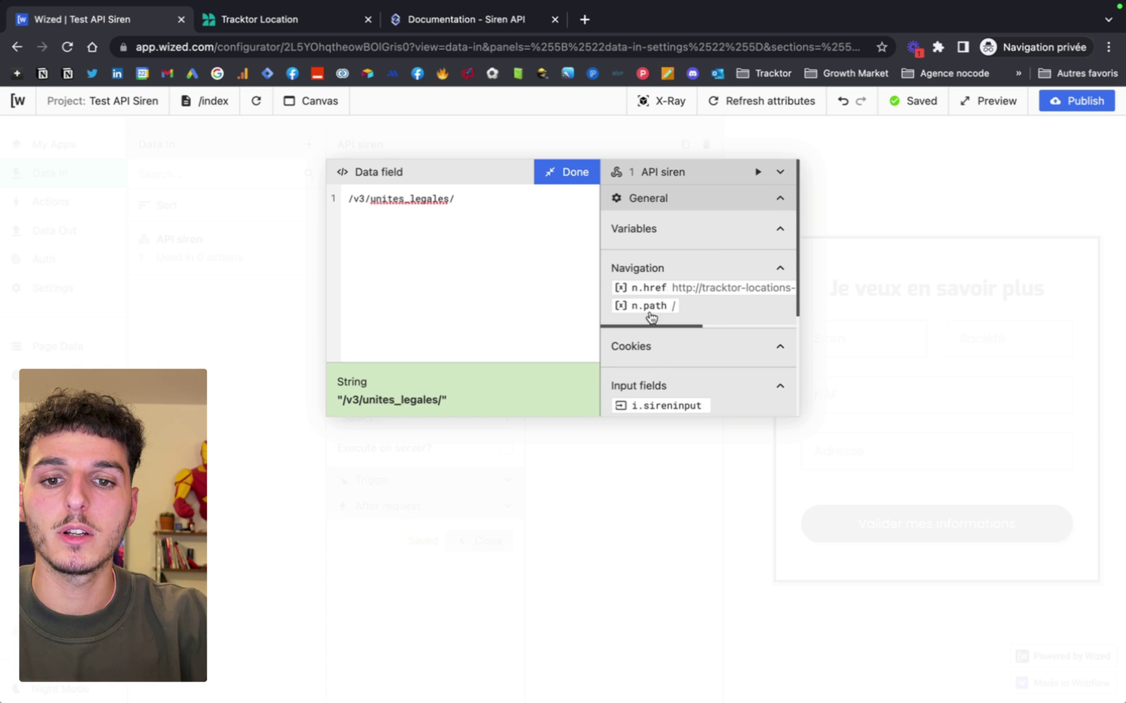
pyautogui.scroll(-3, 671, 293)
pyautogui.scroll(-1, 672, 343)
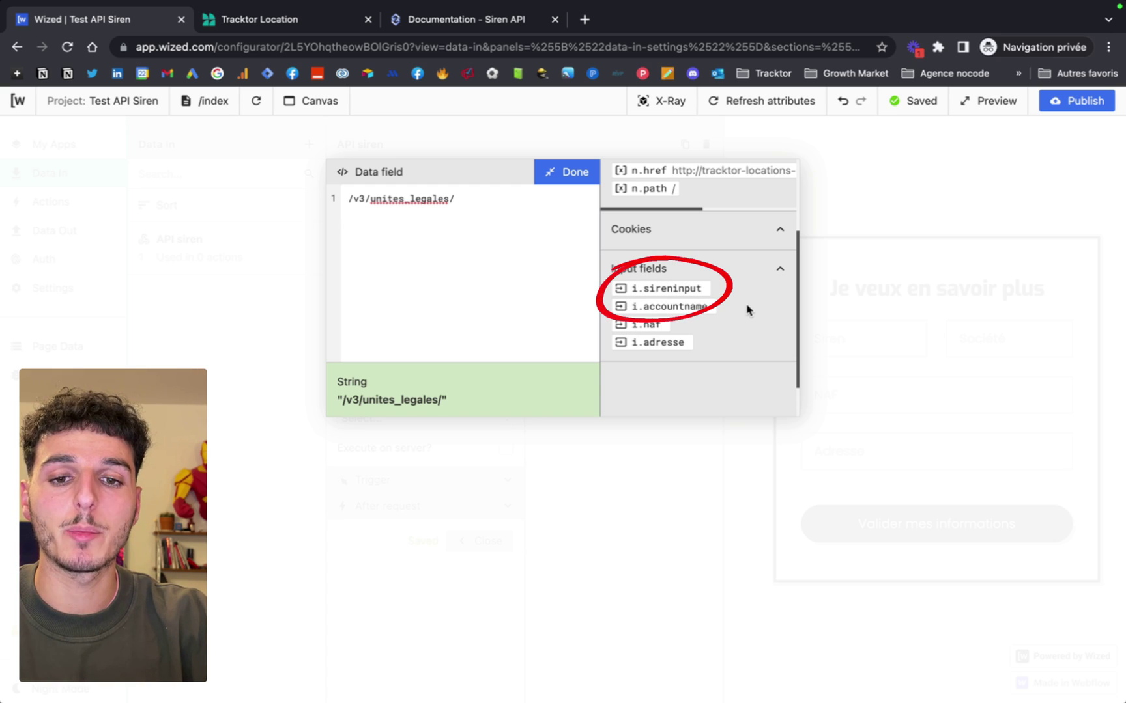
pyautogui.click(677, 291)
pyautogui.click(567, 173)
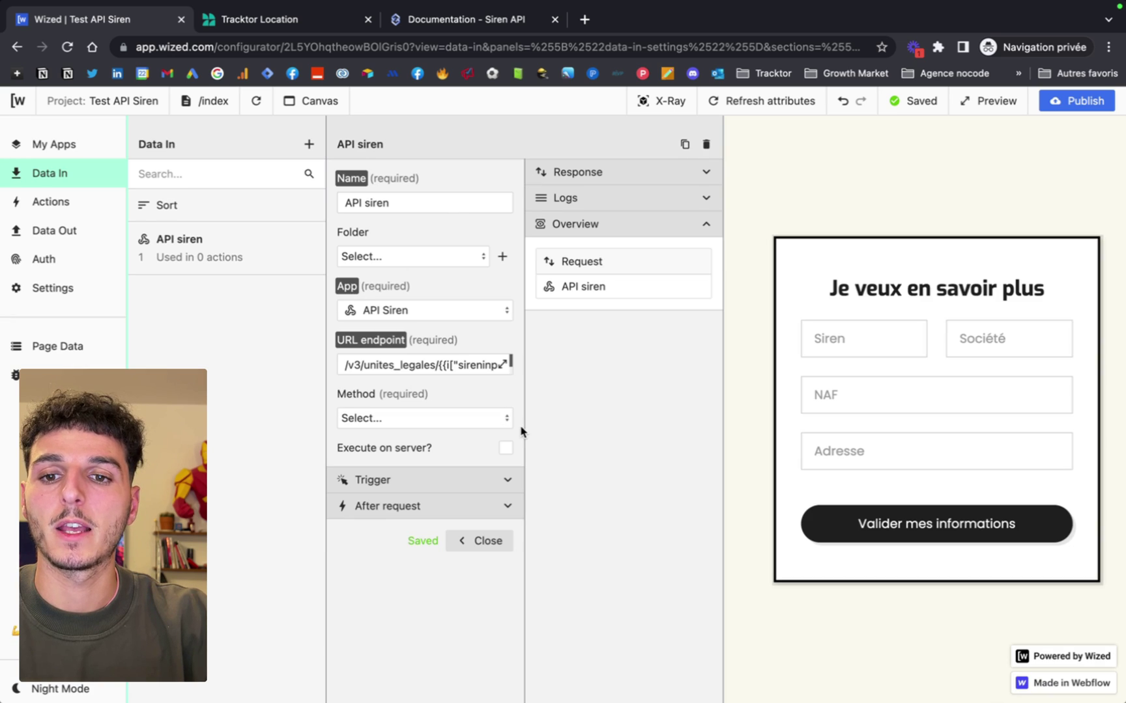
# Set the request method to GET and expand the URL parameters.
pyautogui.click(435, 420)
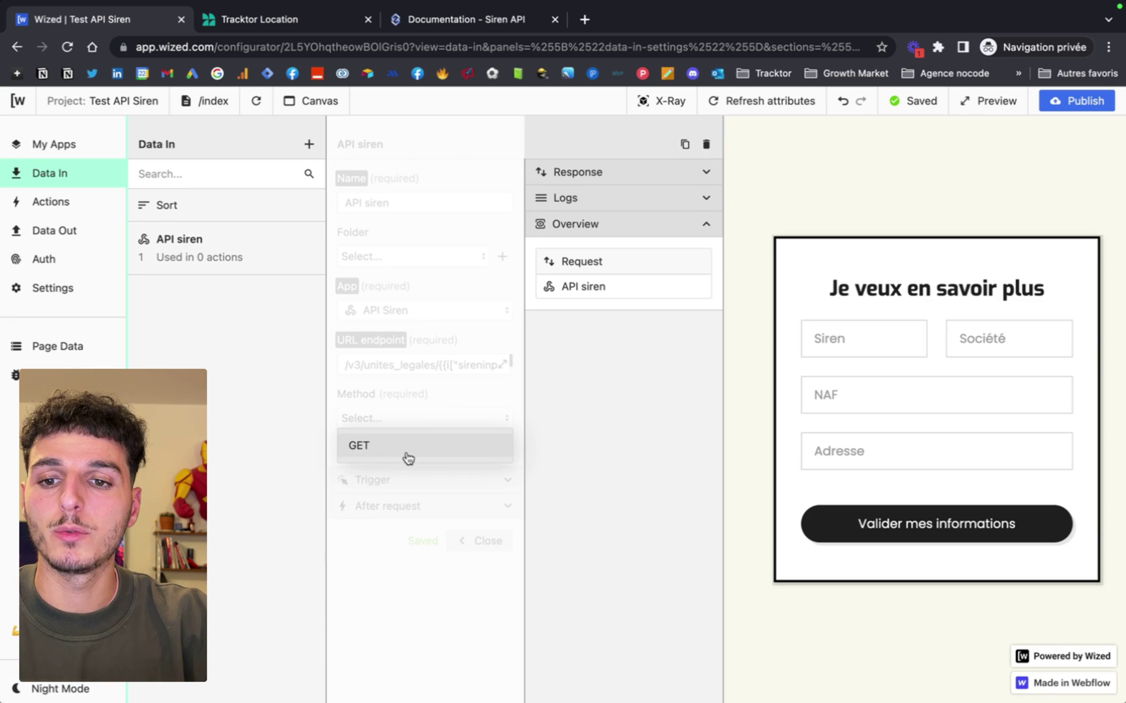
pyautogui.click(408, 456)
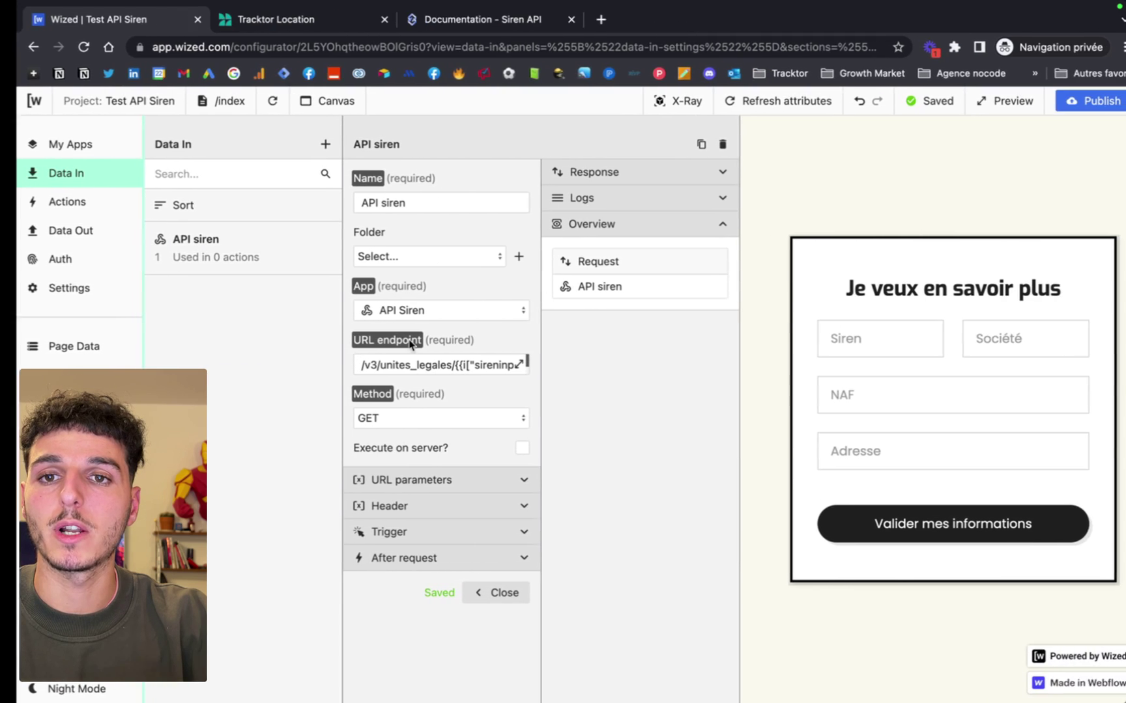
pyautogui.click(449, 19)
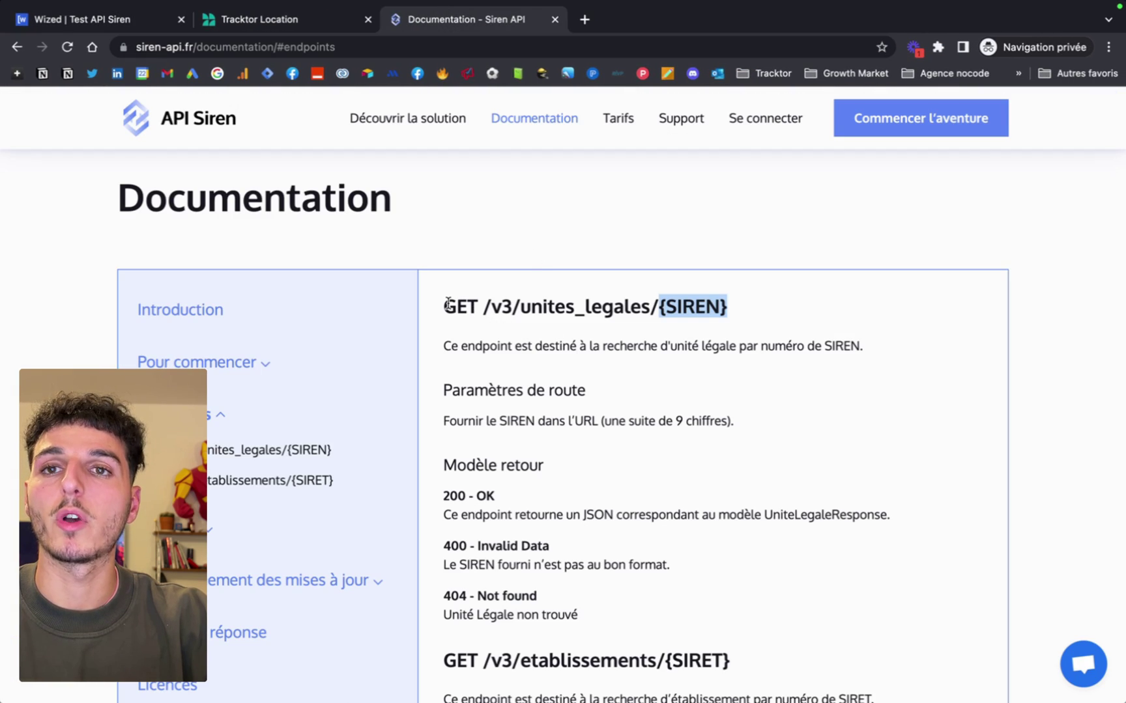
pyautogui.click(98, 19)
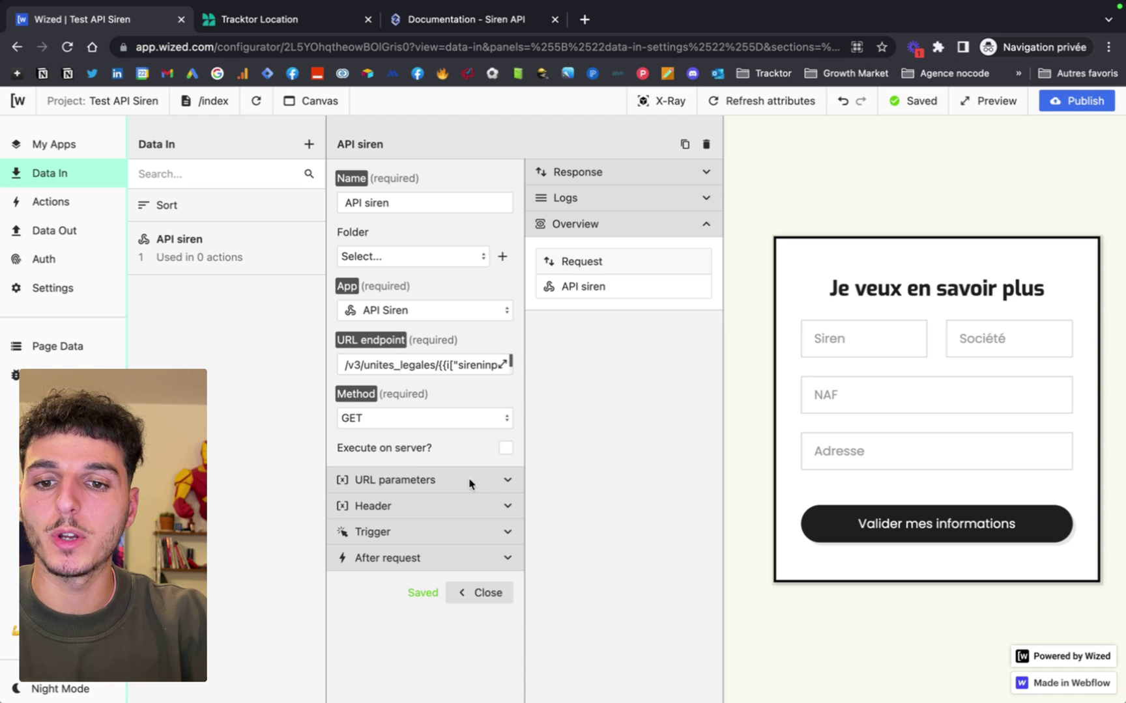
pyautogui.click(497, 482)
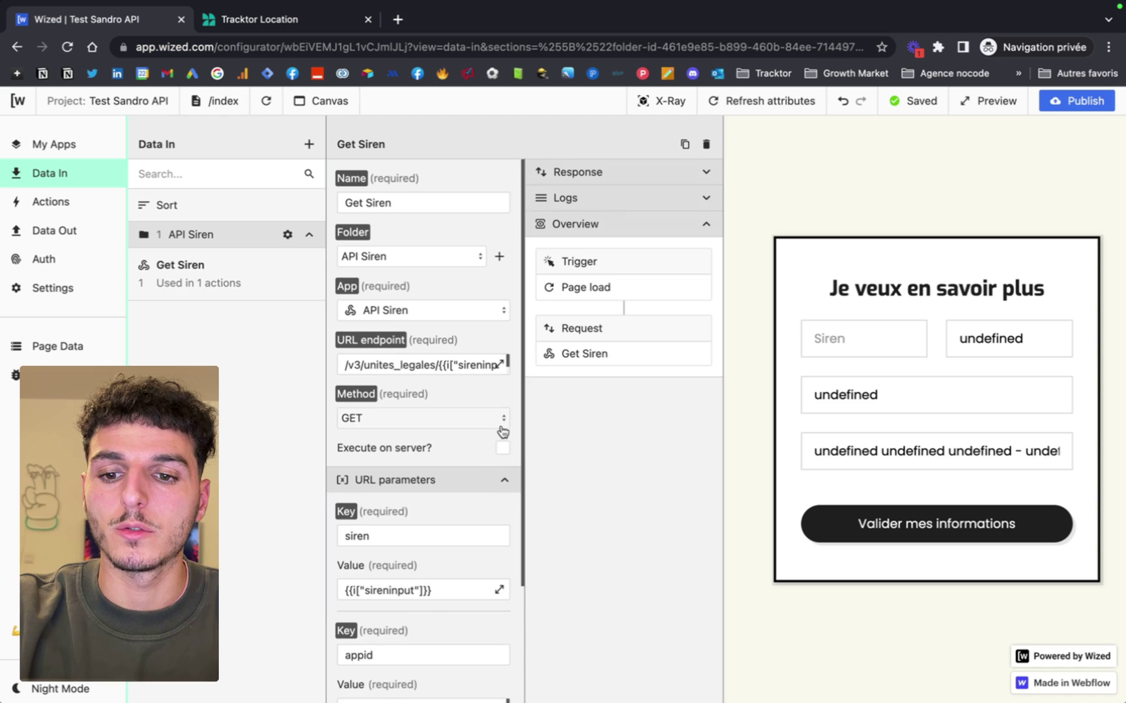
pyautogui.scroll(-2, 445, 530)
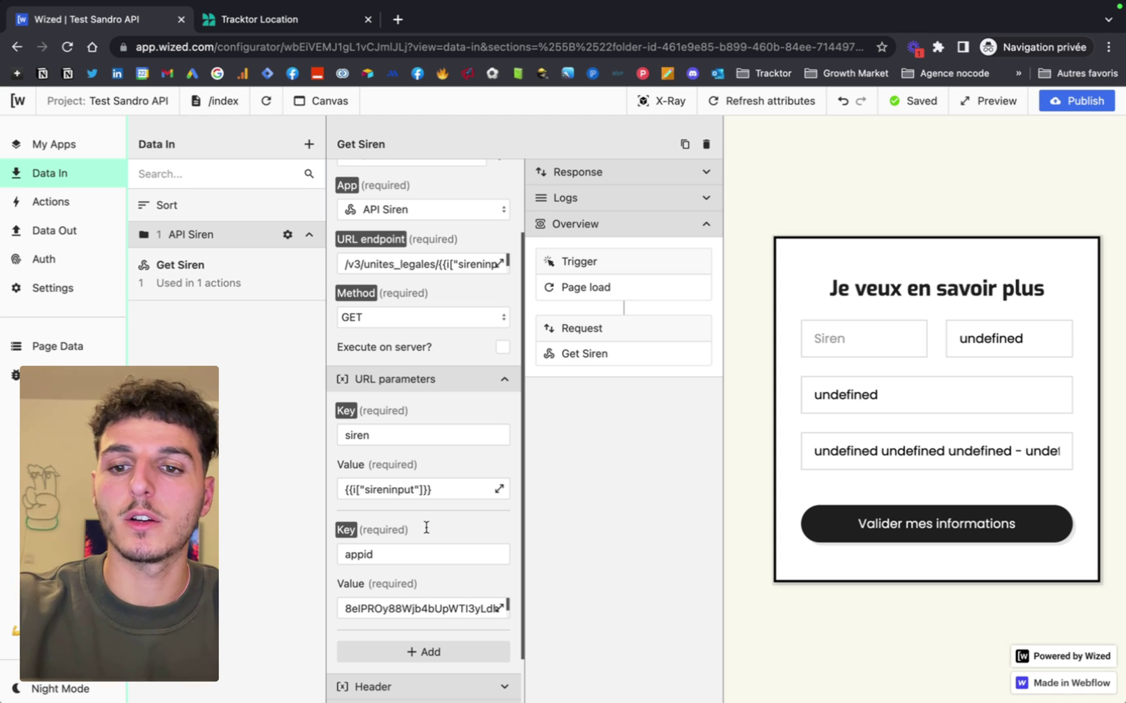
# Set the siren URL parameter to the sireninput field value and close the Get Siren request.
pyautogui.moveTo(383, 435); pyautogui.dragTo(345, 439)
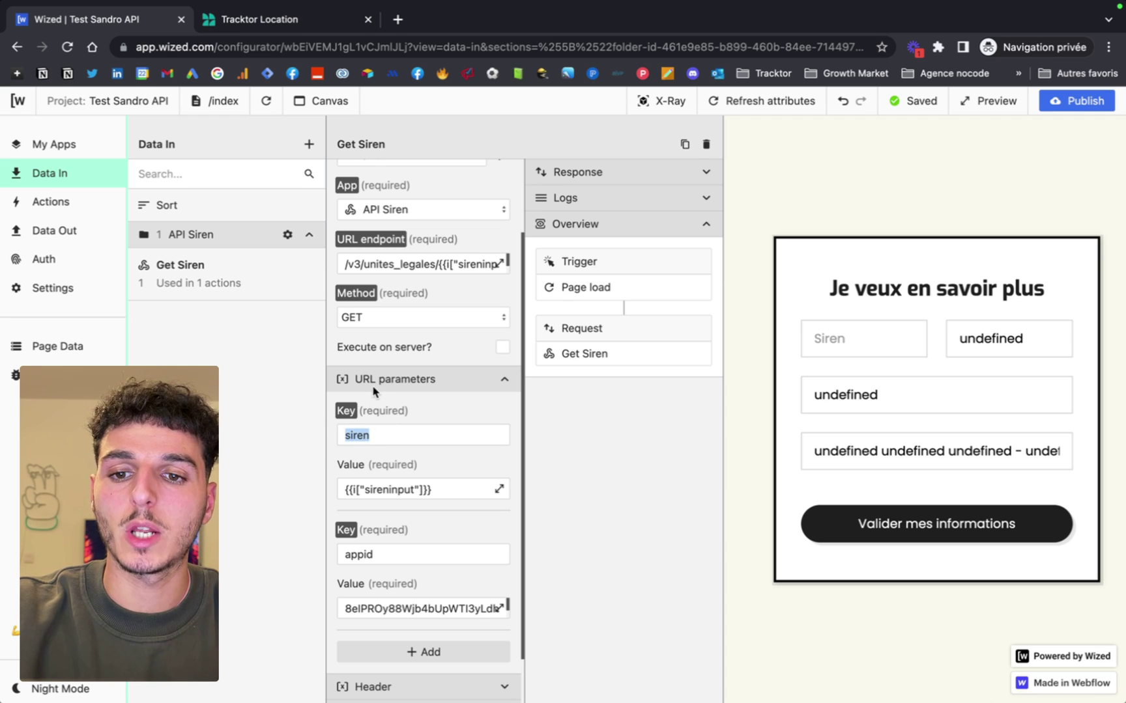
pyautogui.moveTo(382, 434); pyautogui.dragTo(346, 437)
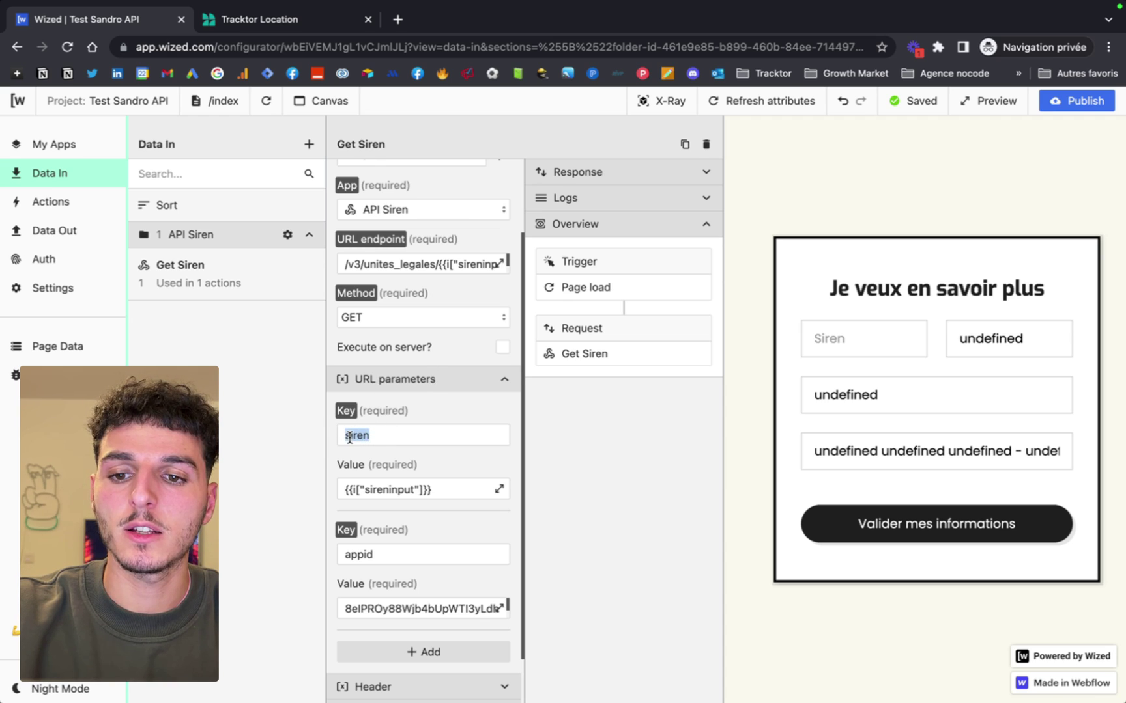
pyautogui.click(499, 490)
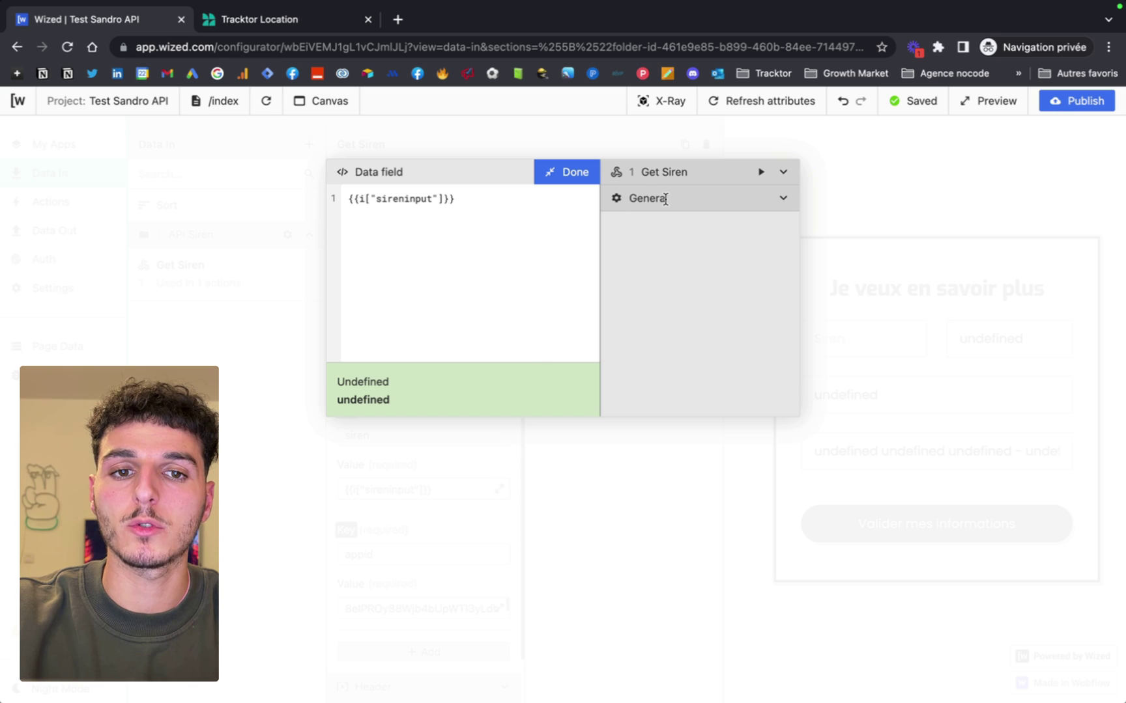
pyautogui.click(784, 206)
pyautogui.scroll(-5, 691, 376)
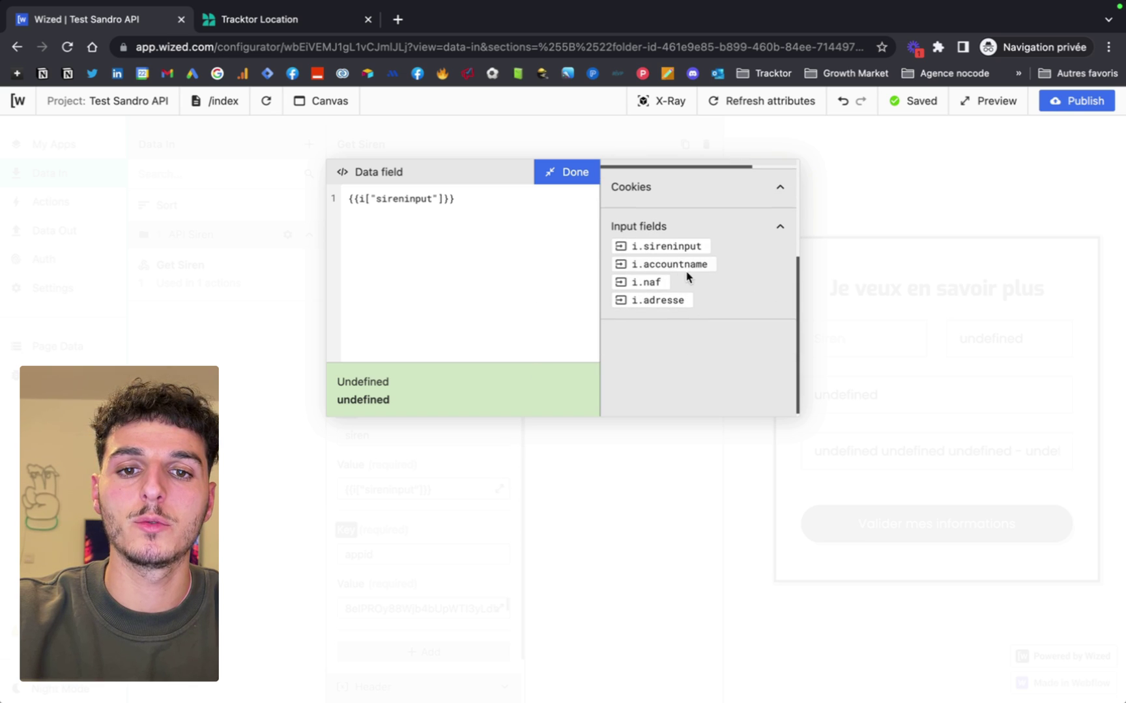
pyautogui.click(571, 177)
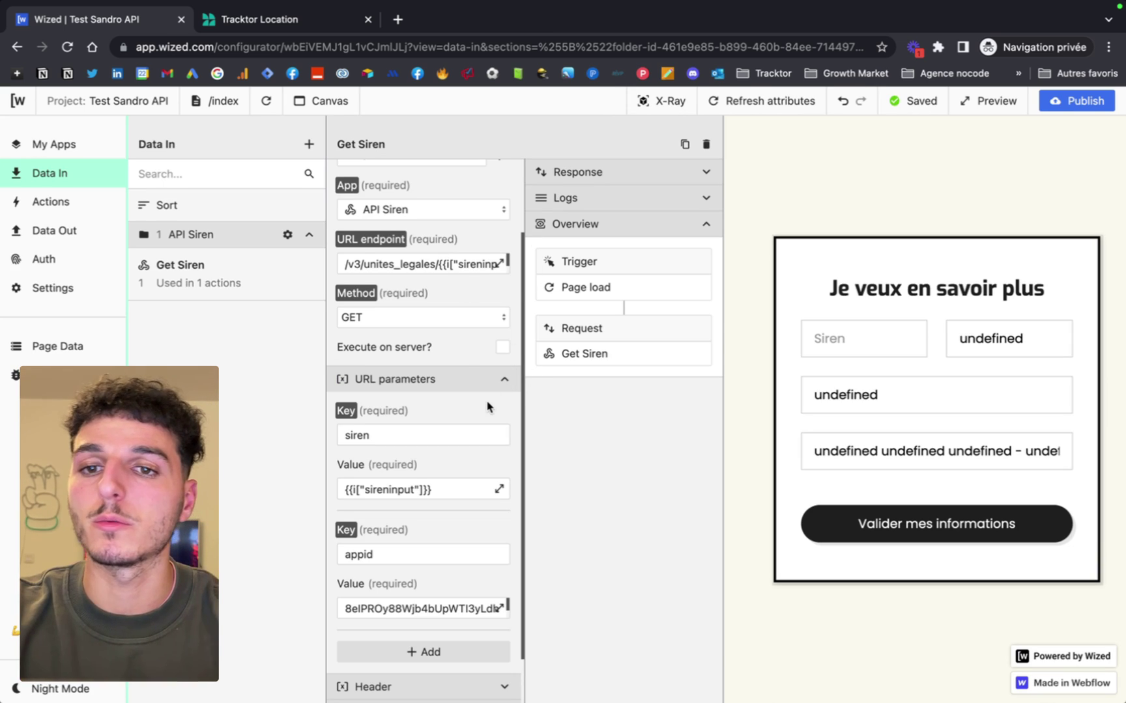
pyautogui.scroll(-3, 487, 407)
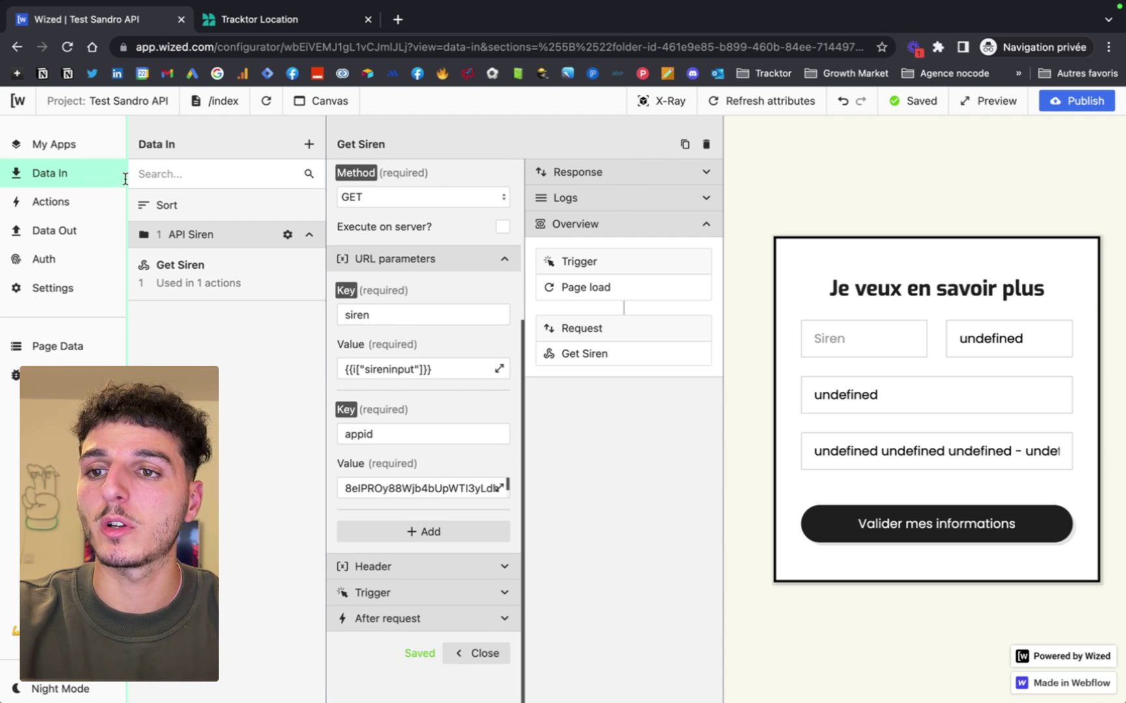
pyautogui.click(56, 175)
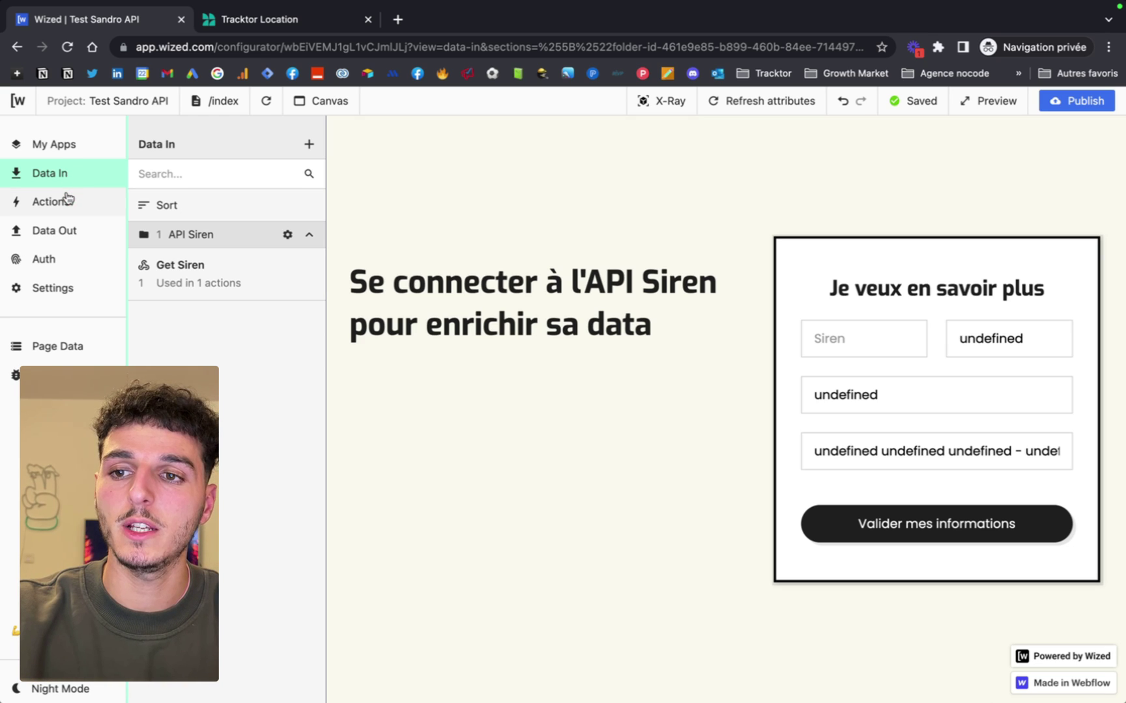
# Select the Siren input and show the Page Data panel listing the Get Siren request.
pyautogui.click(69, 201)
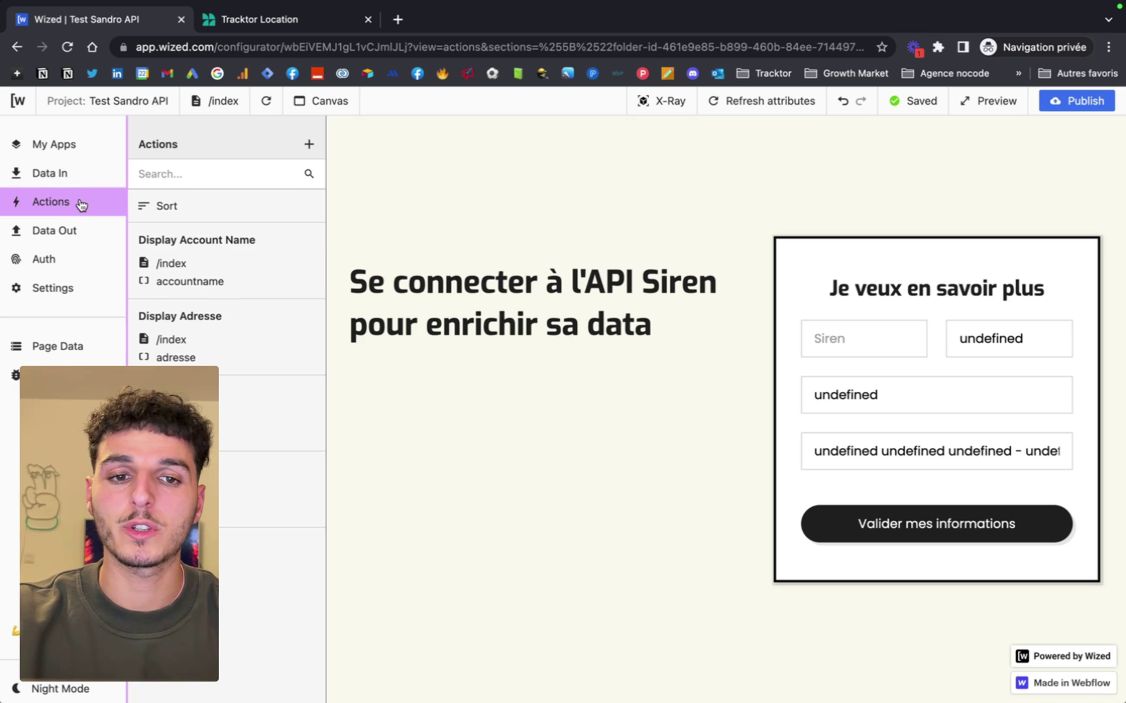
pyautogui.click(836, 333)
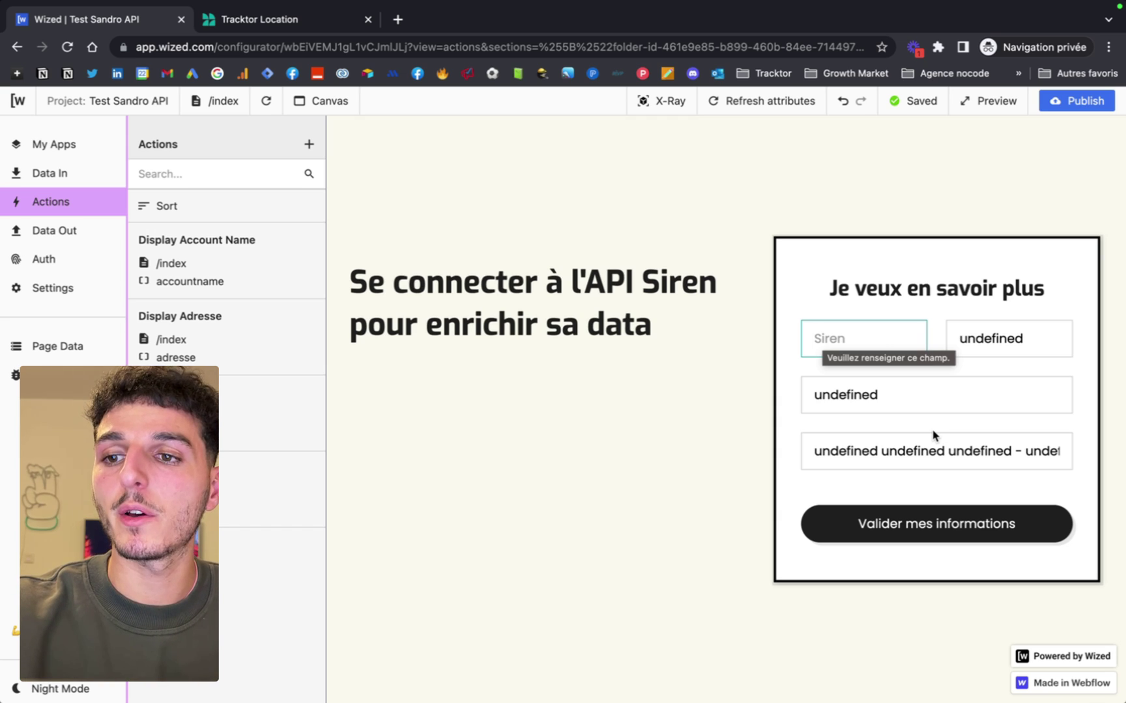
pyautogui.click(61, 347)
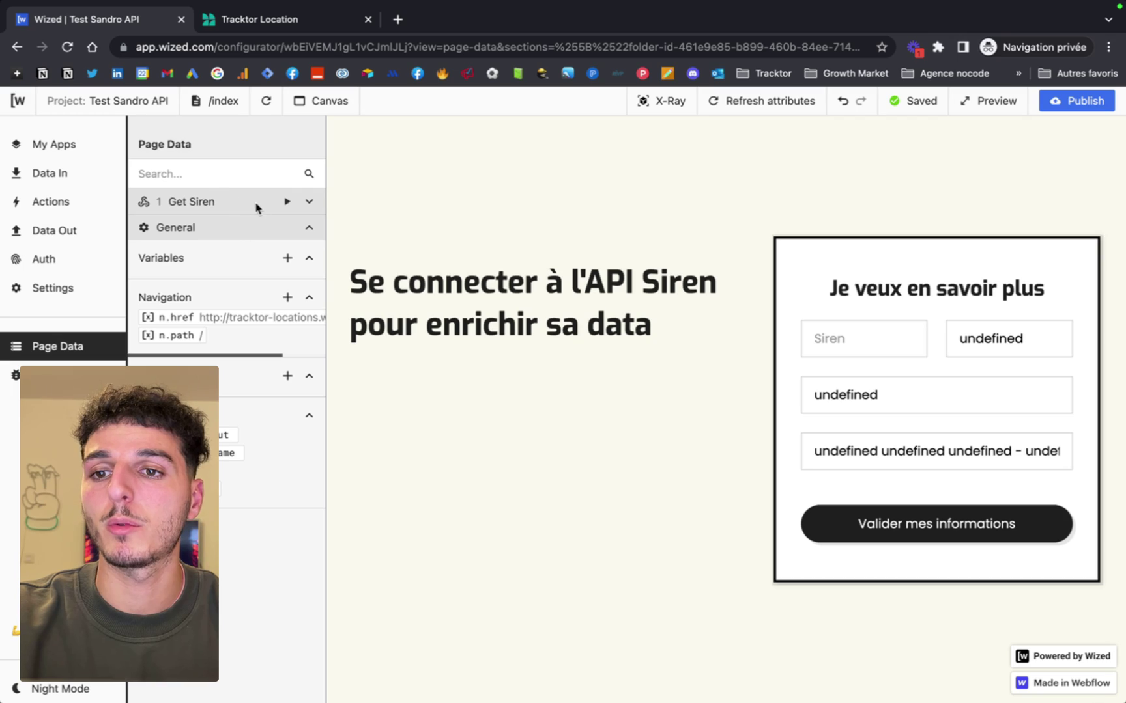
# Expand the Get Siren request in Page Data to view its 404 Not found result.
pyautogui.click(72, 178)
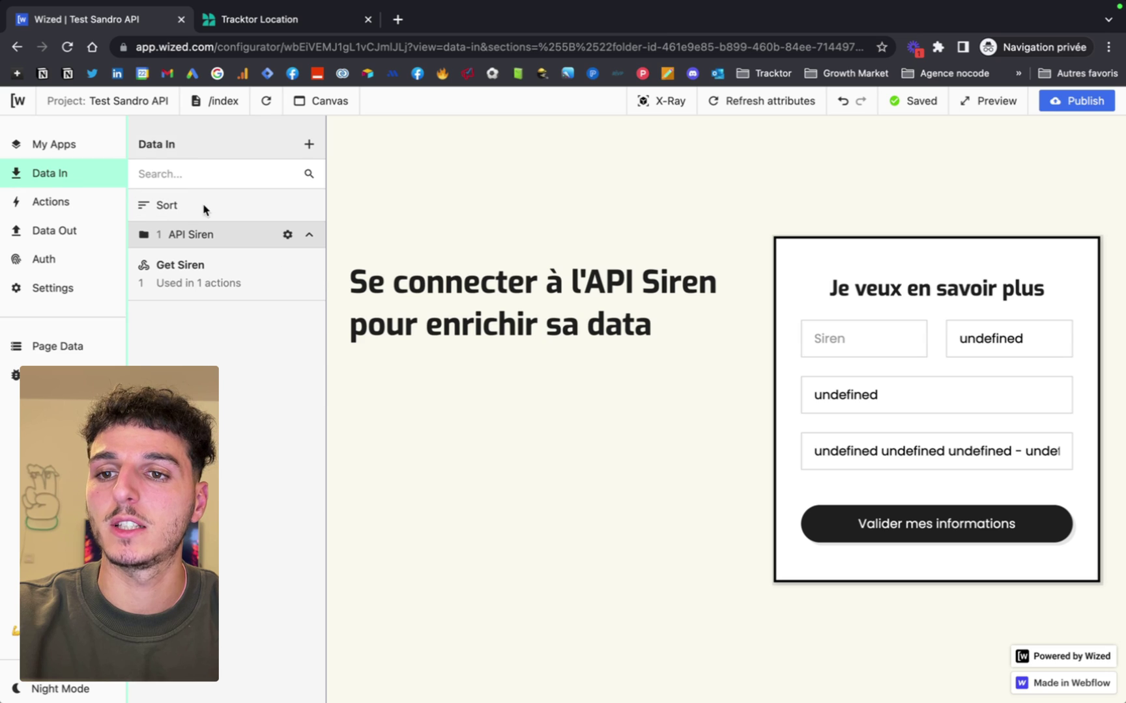
pyautogui.click(41, 340)
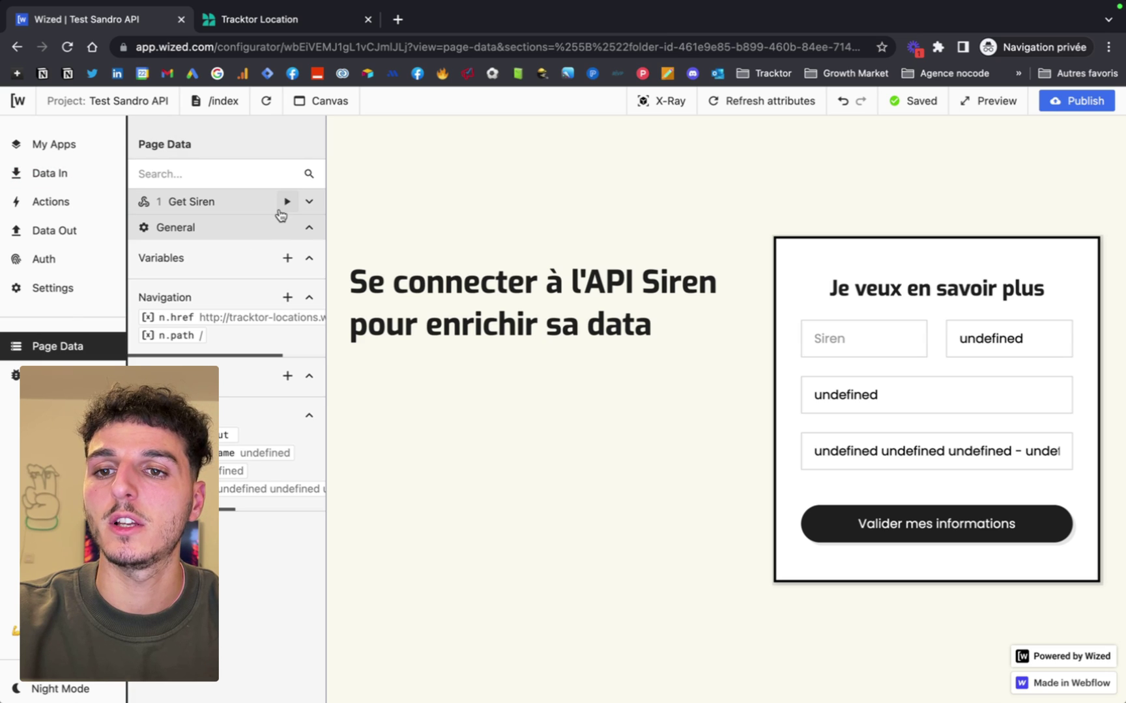
pyautogui.click(311, 205)
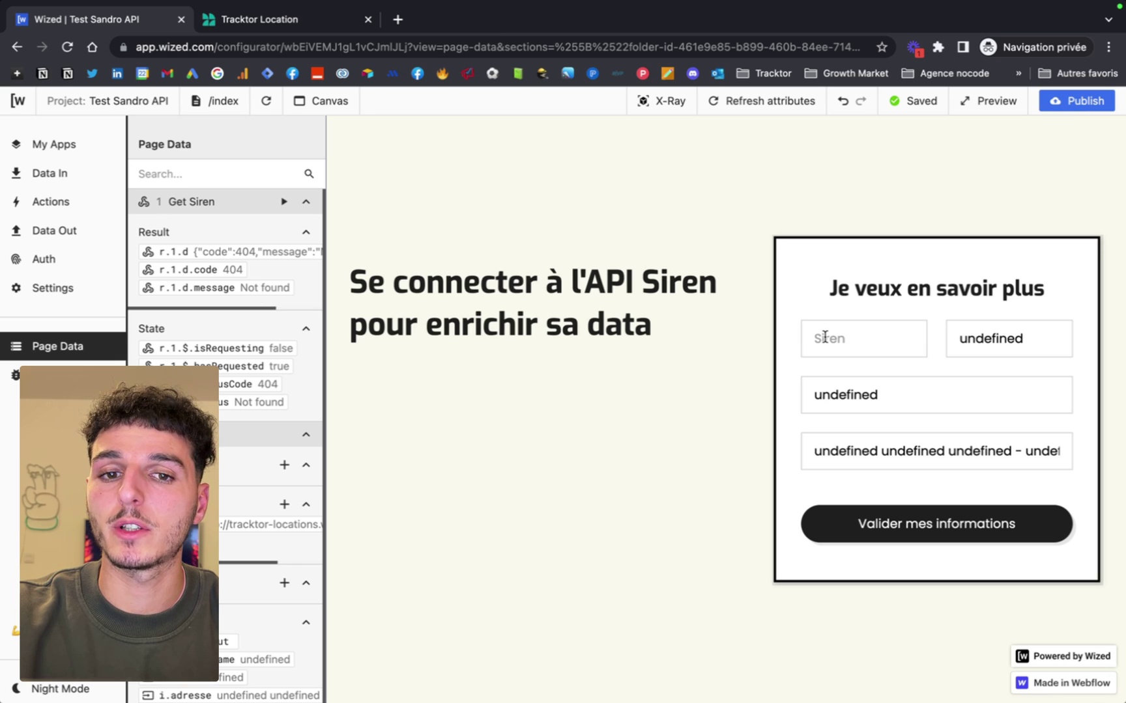
# Type and delete test digits 56 in the Siren field, then open a private browser tab.
pyautogui.click(843, 347)
pyautogui.write('56')
pyautogui.press('BackSpace')
pyautogui.press('BackSpace')
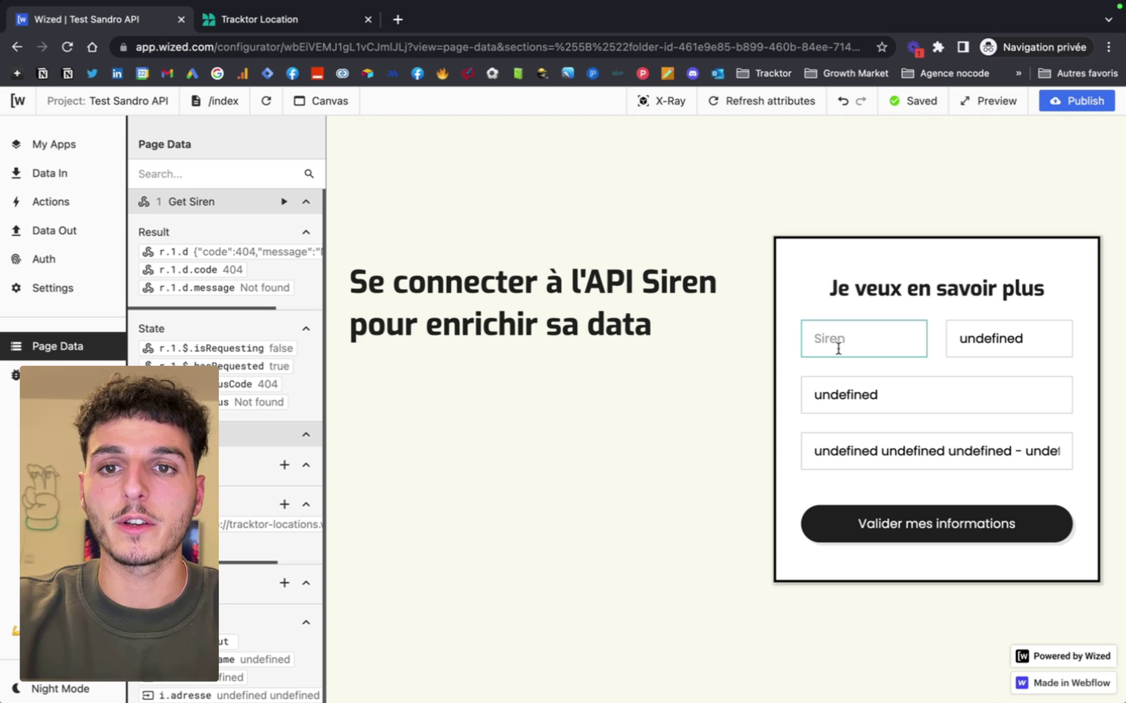
pyautogui.click(399, 18)
pyautogui.write('ge')
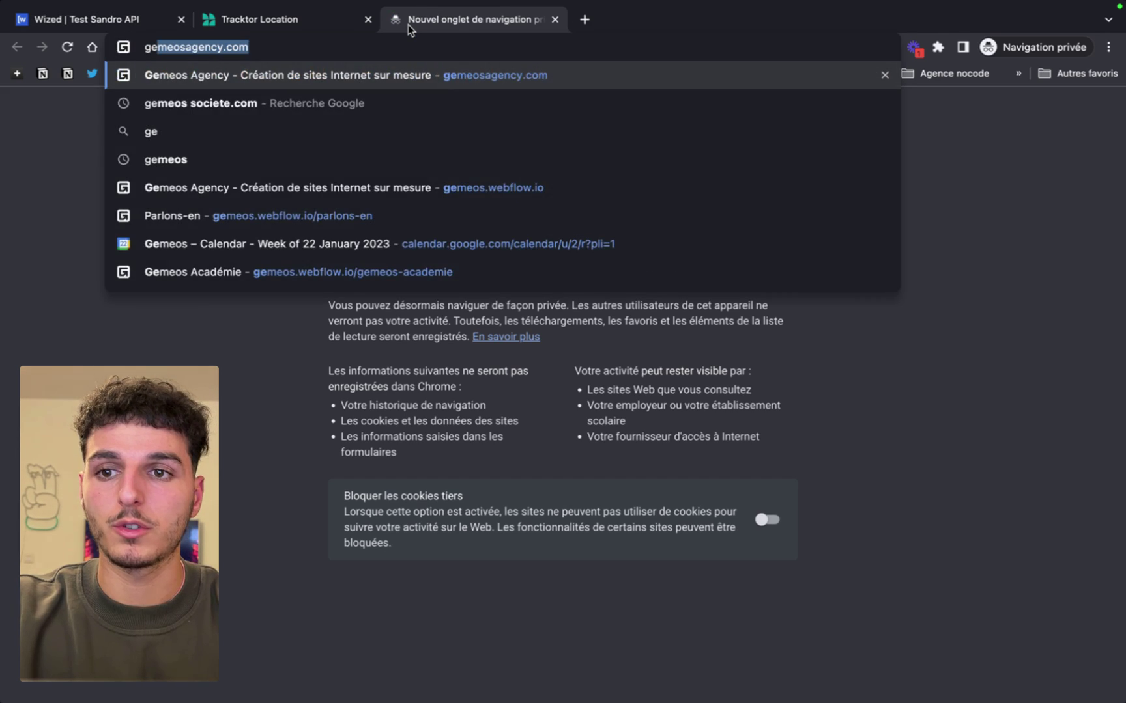
pyautogui.press('BackSpace')
pyautogui.write('meos so')
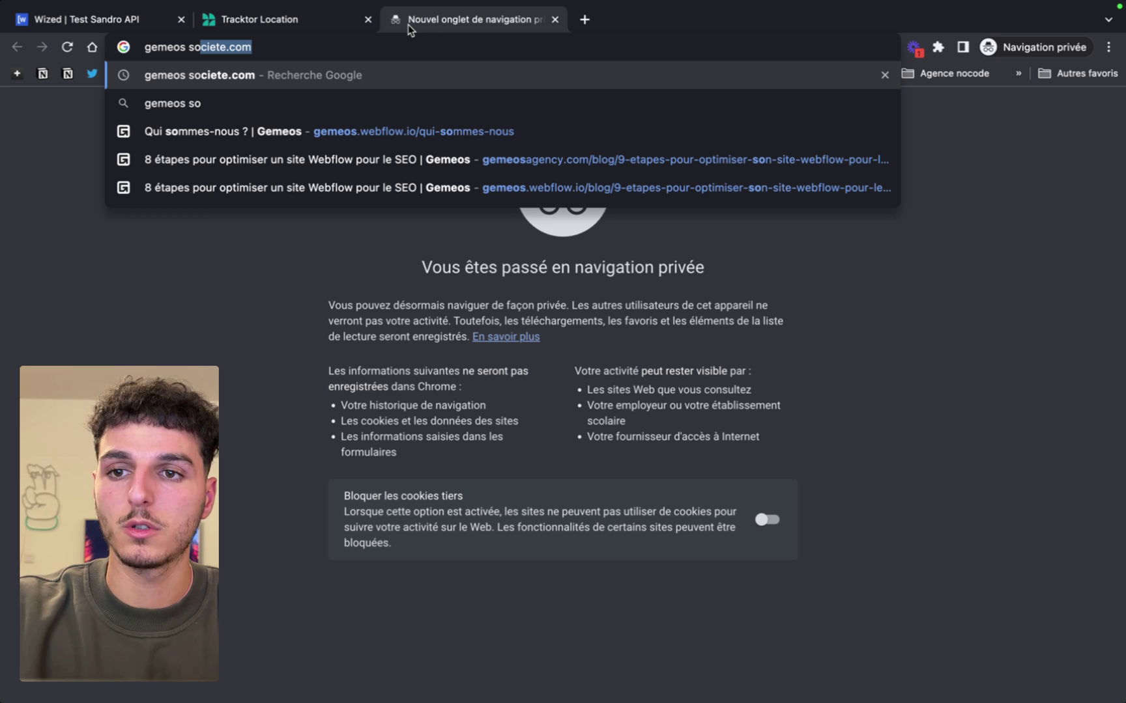
pyautogui.press('Return')
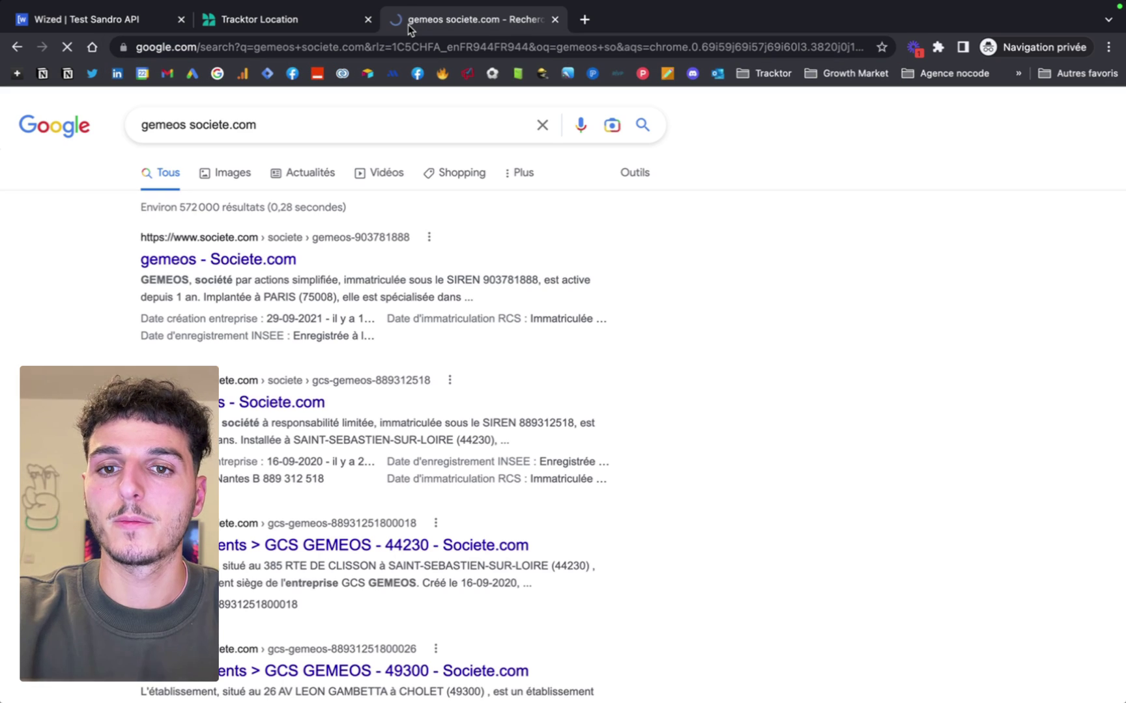
pyautogui.doubleClick(514, 280)
pyautogui.hotkey('ctrl', 'c')
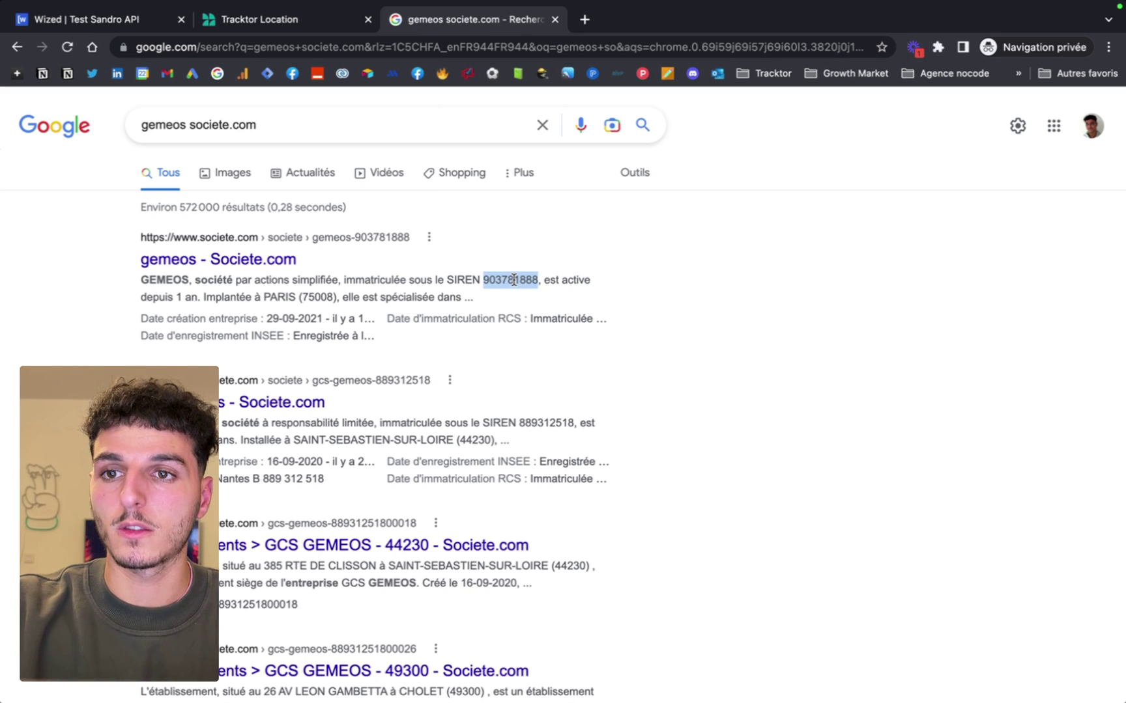
pyautogui.click(287, 21)
pyautogui.click(104, 21)
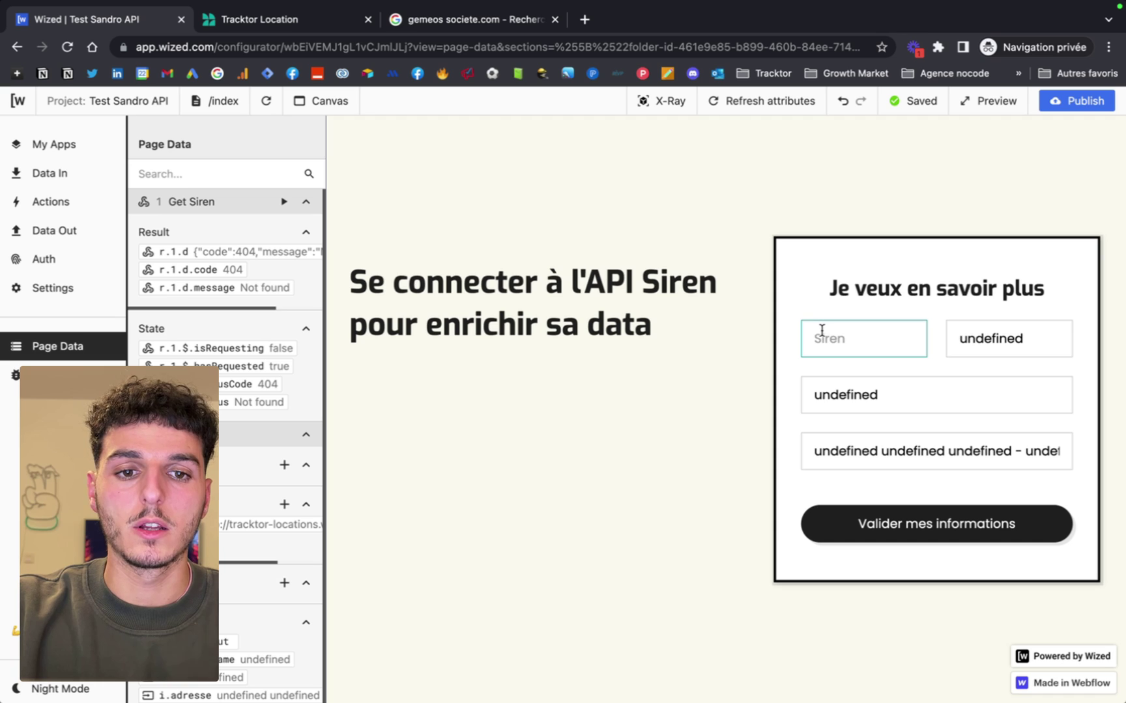
pyautogui.hotkey('ctrl', 'v')
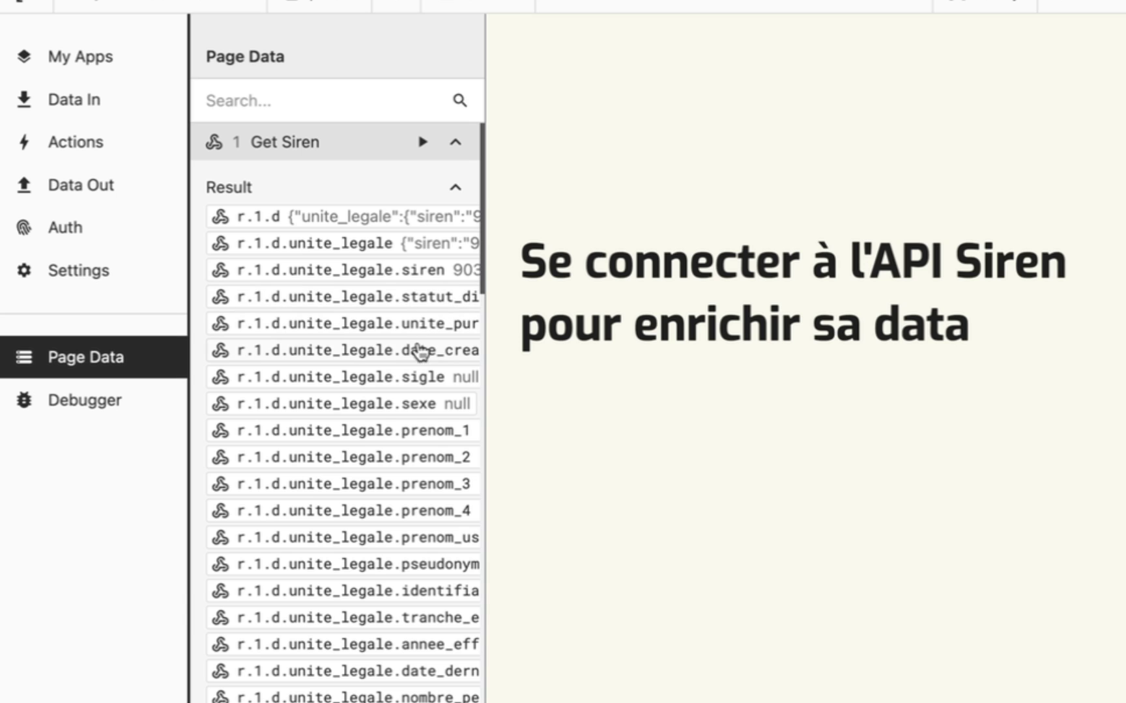
pyautogui.hscroll(2, 394, 297)
pyautogui.hscroll(2, 378, 511)
pyautogui.hscroll(-3, 376, 507)
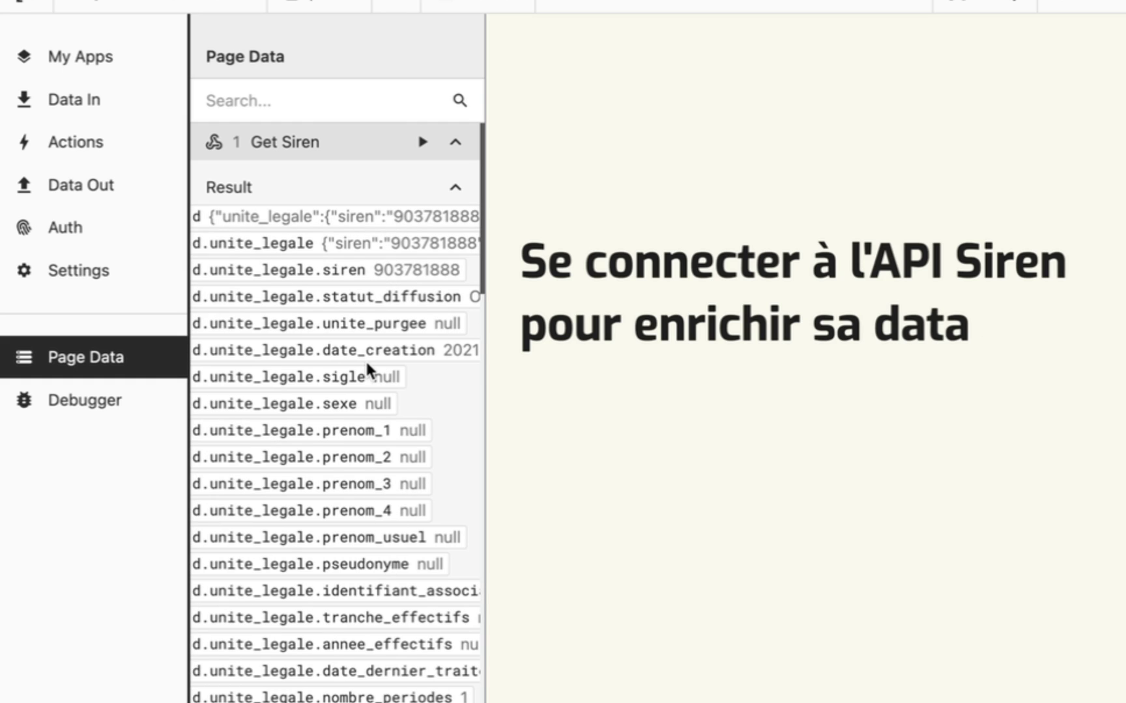
pyautogui.hscroll(3, 366, 367)
pyautogui.hscroll(-1, 367, 367)
pyautogui.scroll(-4, 367, 368)
pyautogui.hscroll(3, 370, 373)
pyautogui.scroll(-2, 393, 478)
pyautogui.hscroll(-2, 393, 478)
pyautogui.scroll(-3, 393, 478)
pyautogui.hscroll(-2, 393, 478)
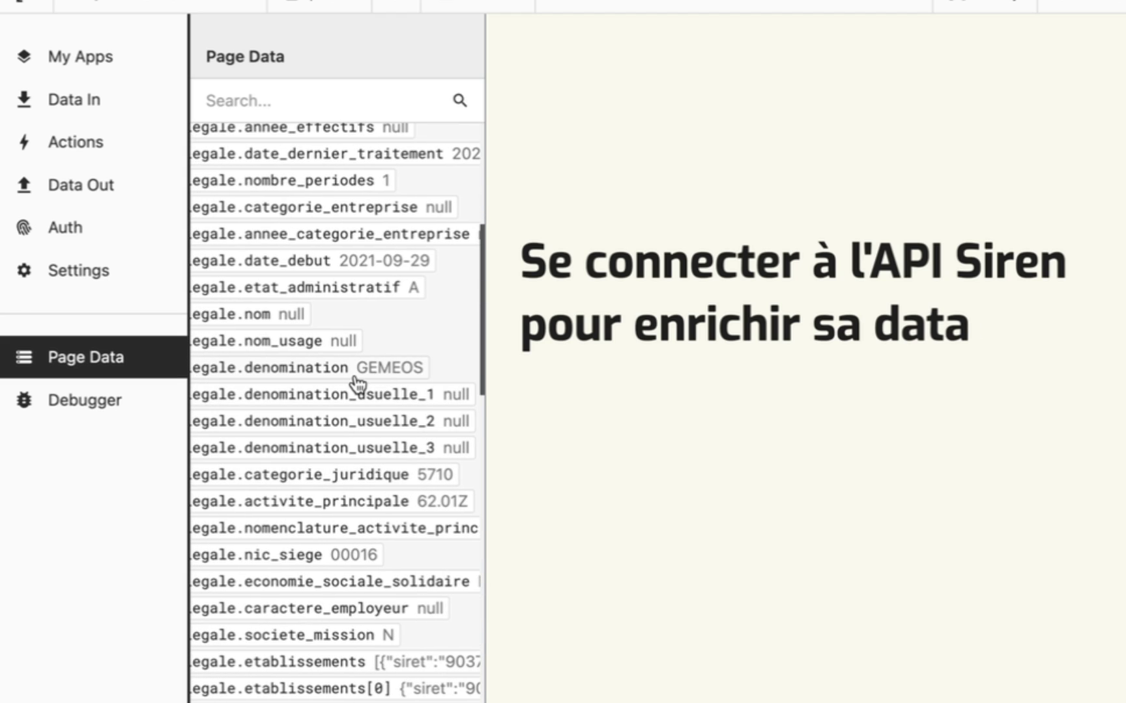
pyautogui.hscroll(6, 417, 477)
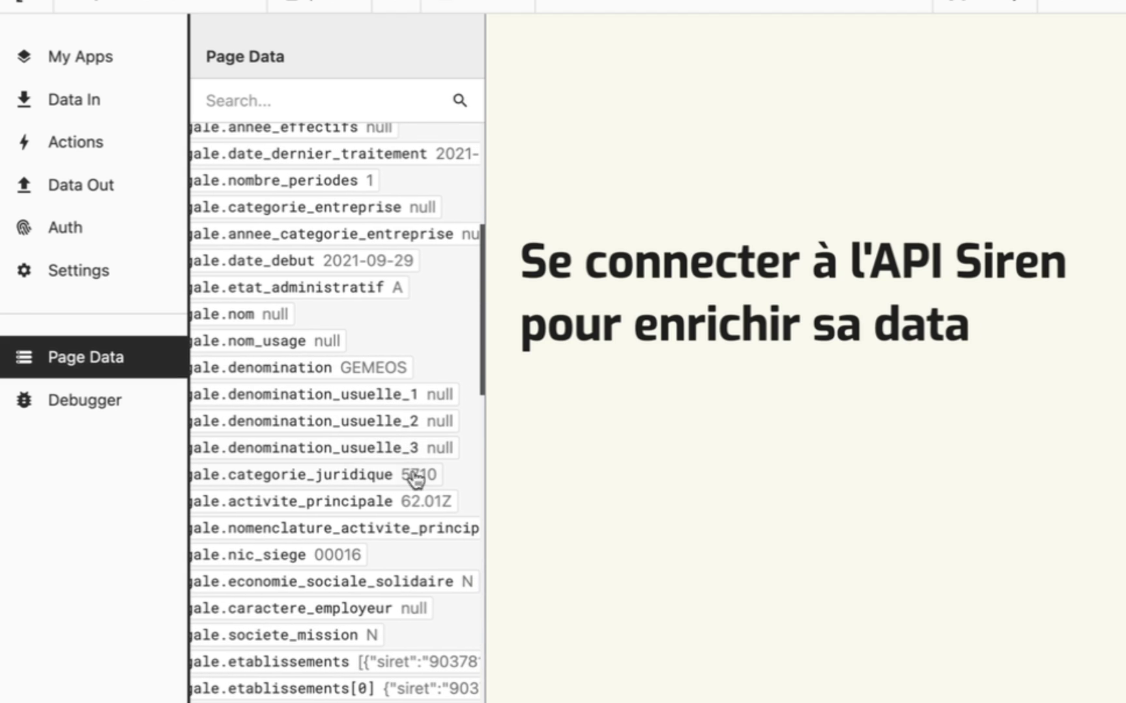
pyautogui.scroll(-3, 417, 488)
pyautogui.scroll(-5, 415, 481)
pyautogui.hscroll(8, 415, 481)
pyautogui.hscroll(-8, 354, 526)
pyautogui.scroll(-4, 356, 528)
pyautogui.scroll(-1, 355, 531)
pyautogui.hscroll(3, 356, 531)
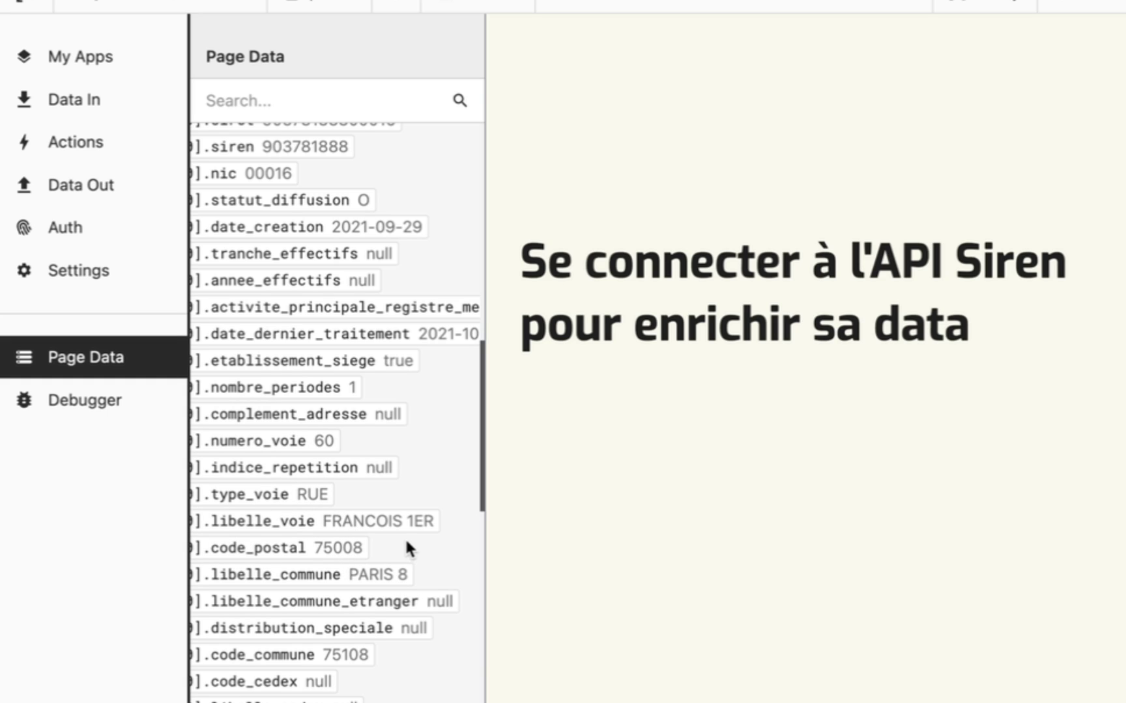
pyautogui.hscroll(-8, 406, 541)
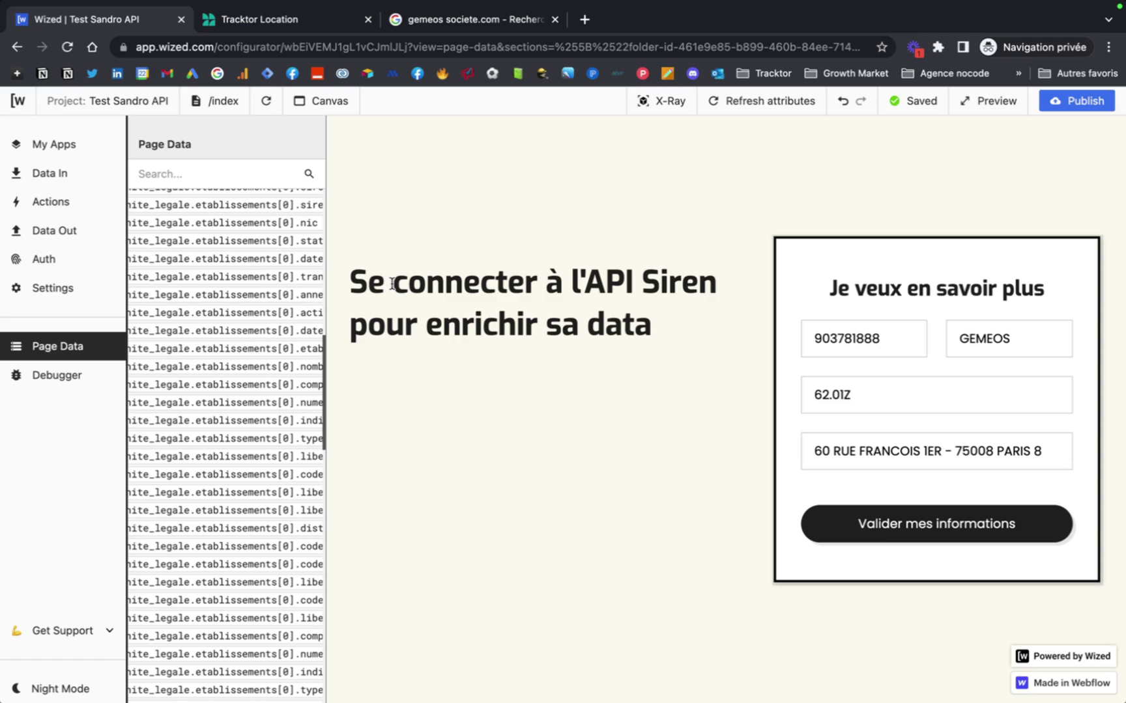
pyautogui.click(59, 201)
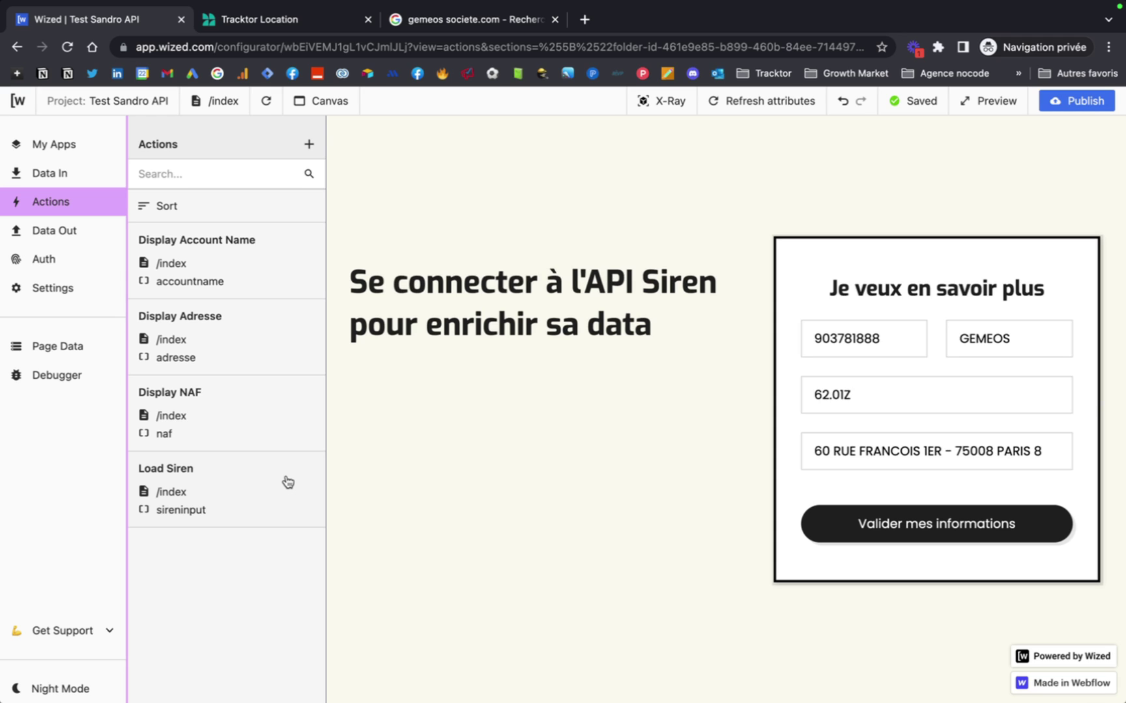
pyautogui.click(228, 484)
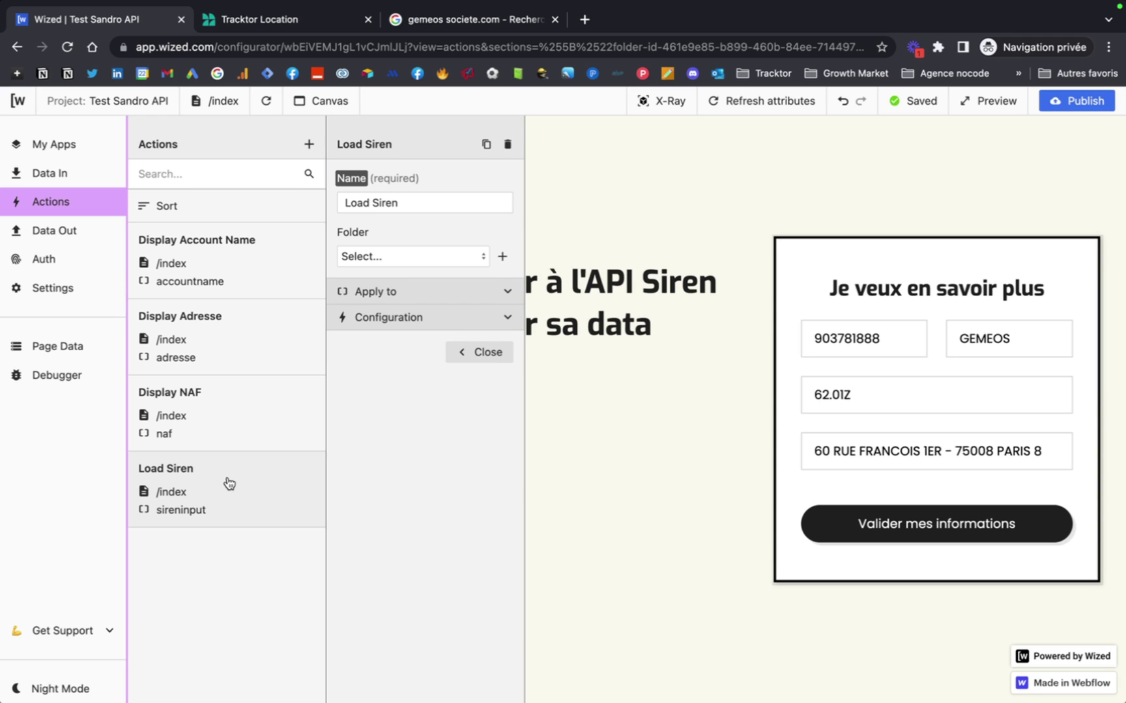
pyautogui.moveTo(399, 207); pyautogui.dragTo(349, 202)
pyautogui.click(378, 291)
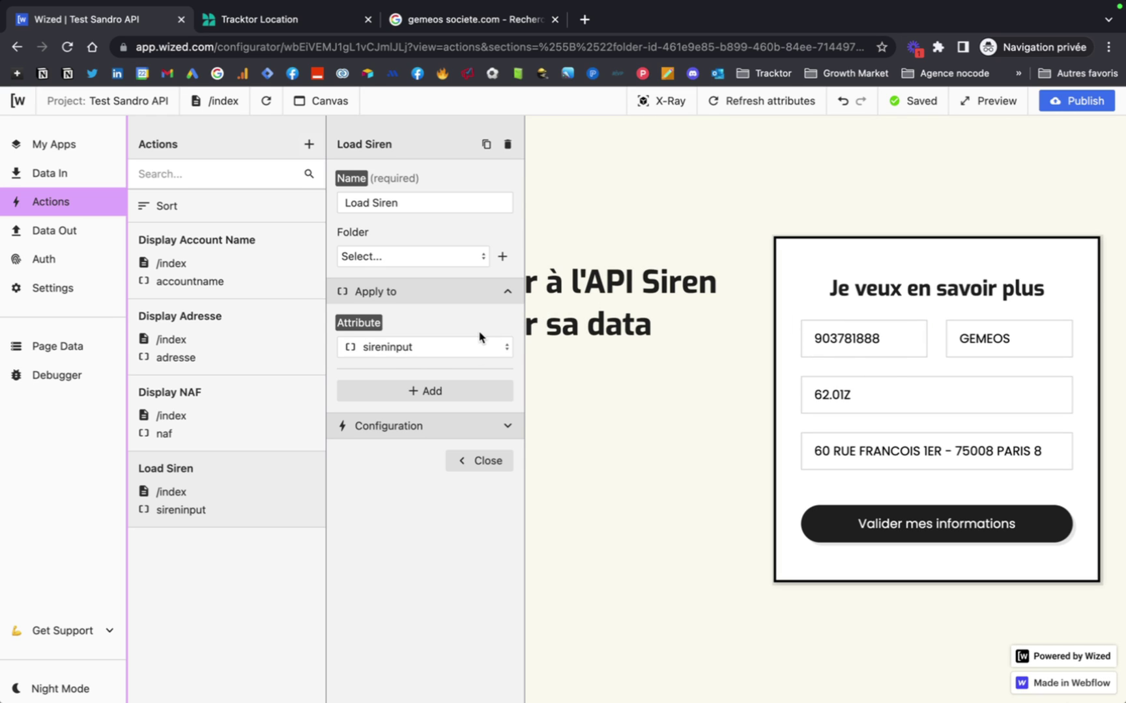
pyautogui.click(508, 427)
pyautogui.scroll(-2, 475, 456)
pyautogui.click(427, 405)
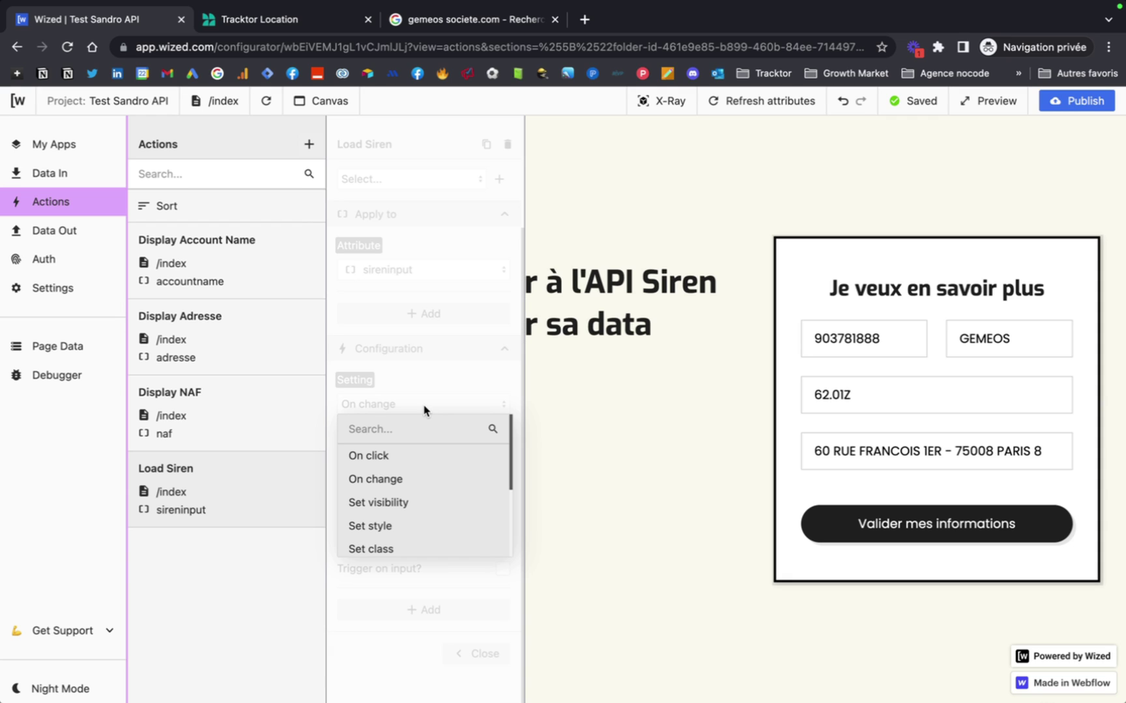
pyautogui.click(402, 480)
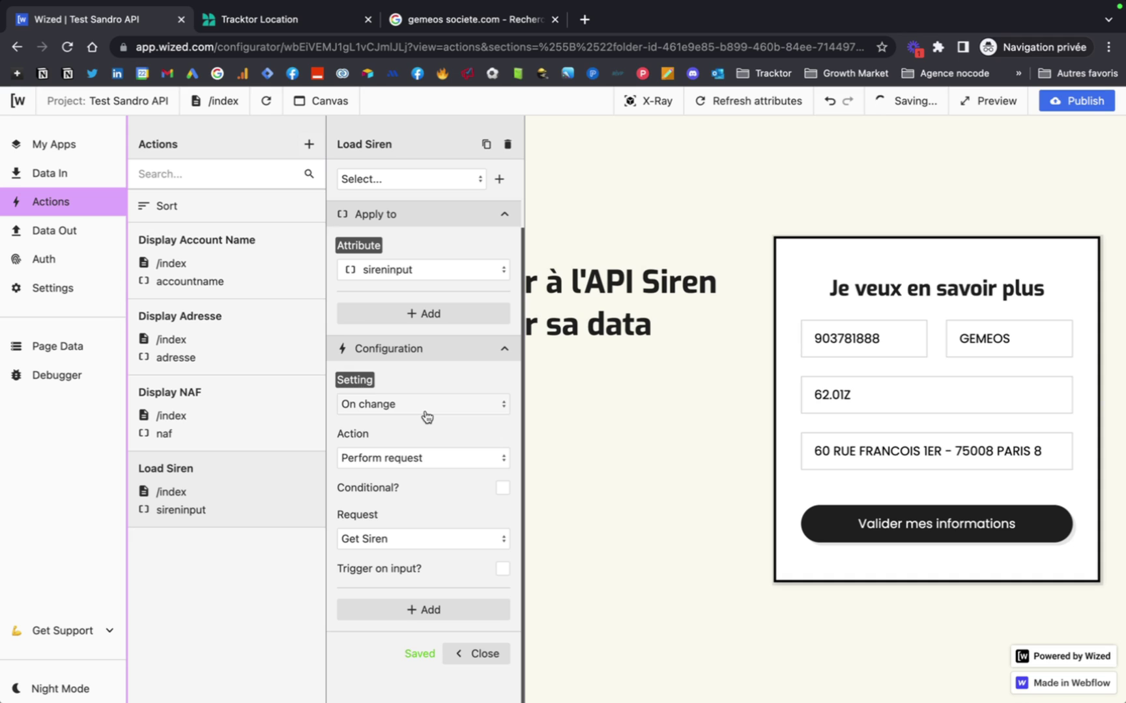
pyautogui.click(422, 458)
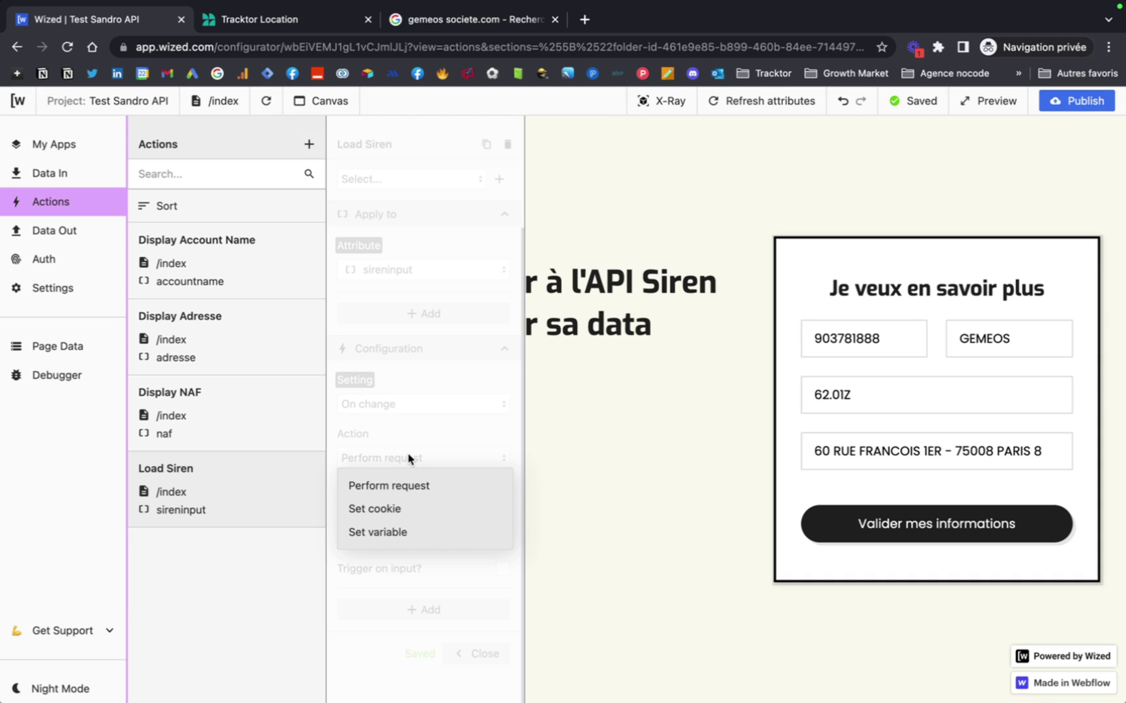
pyautogui.click(442, 491)
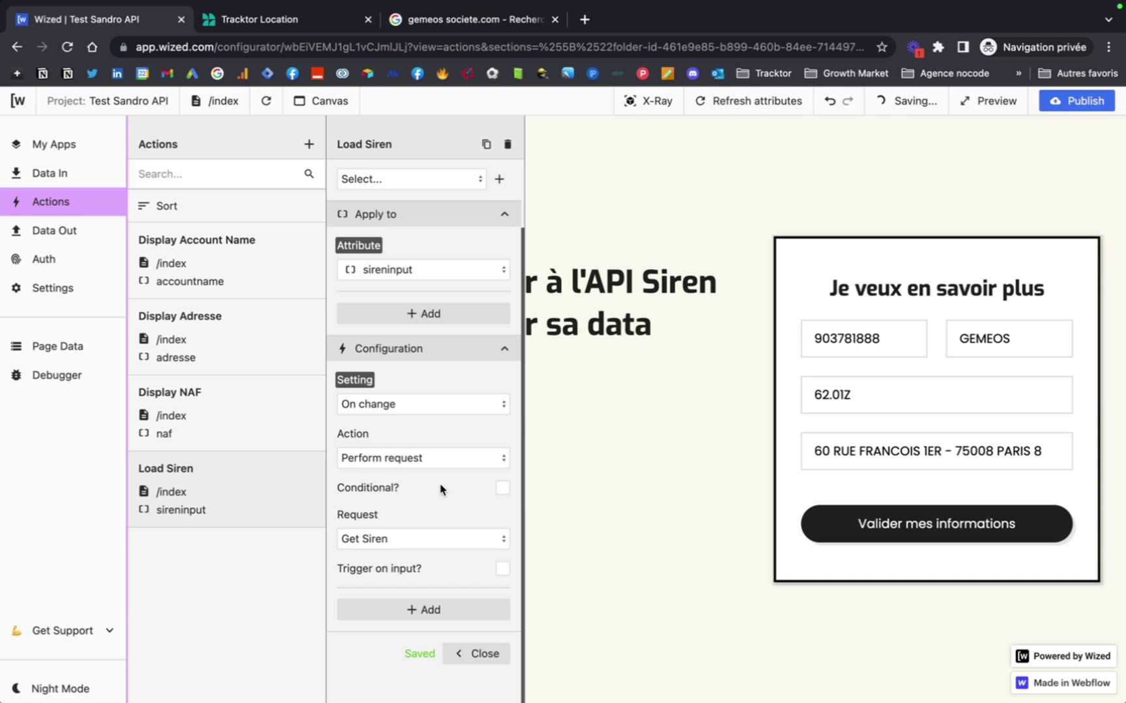
pyautogui.click(436, 543)
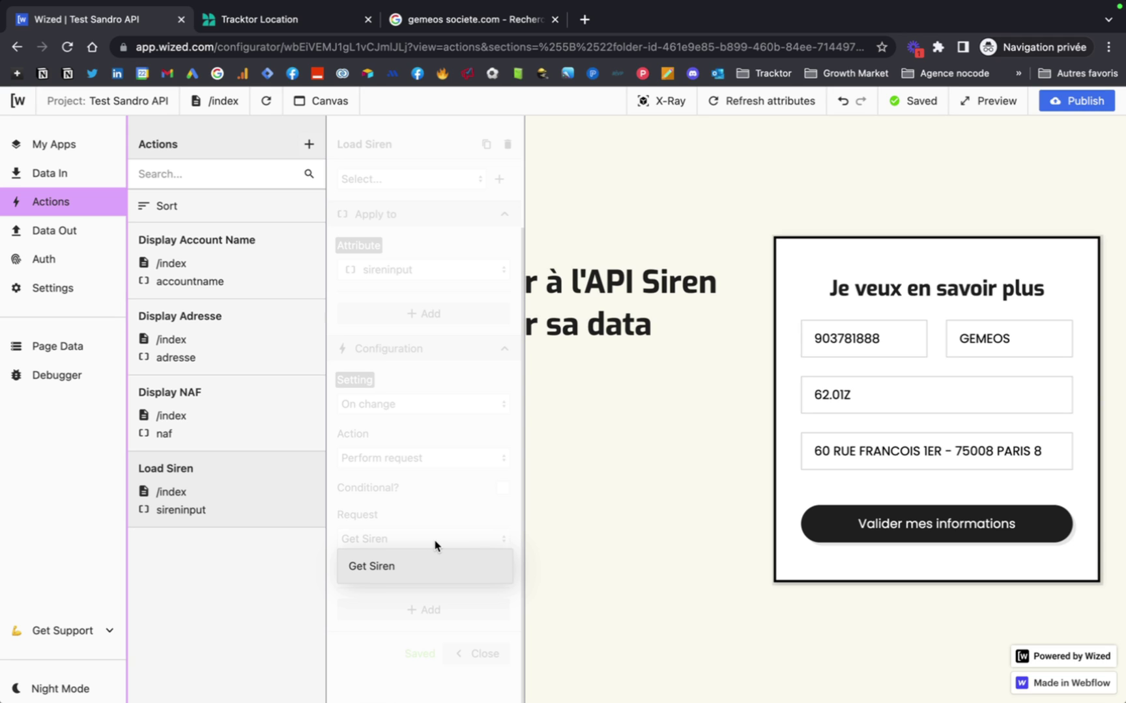
pyautogui.click(405, 566)
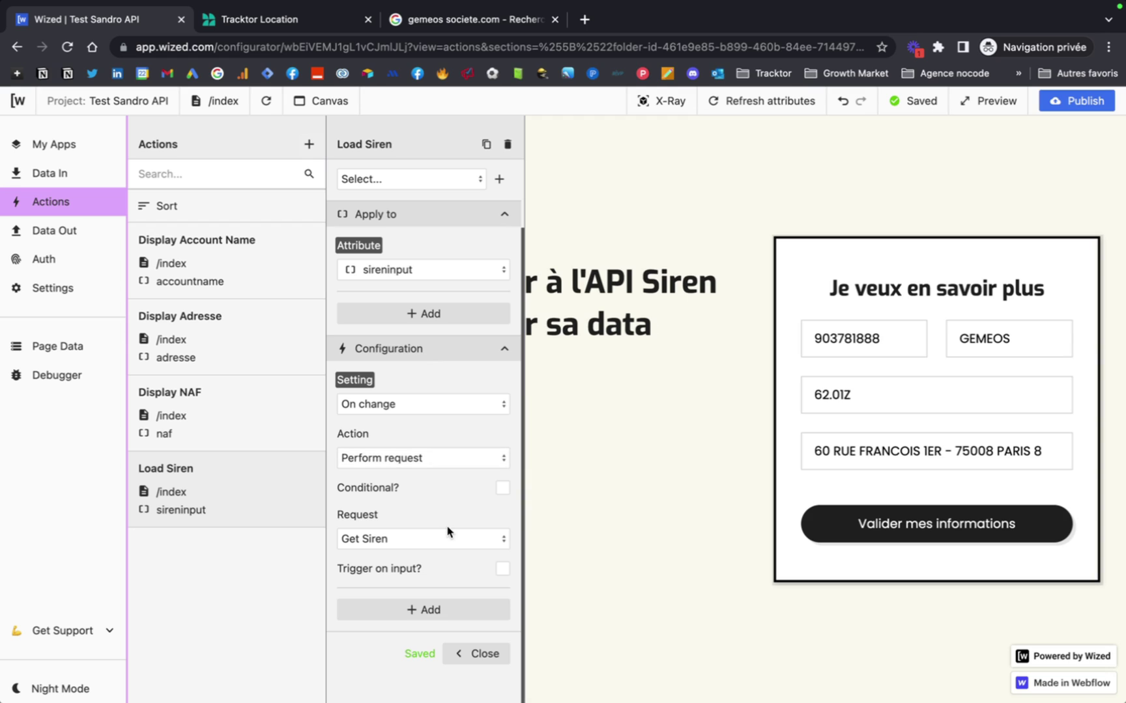
pyautogui.click(492, 653)
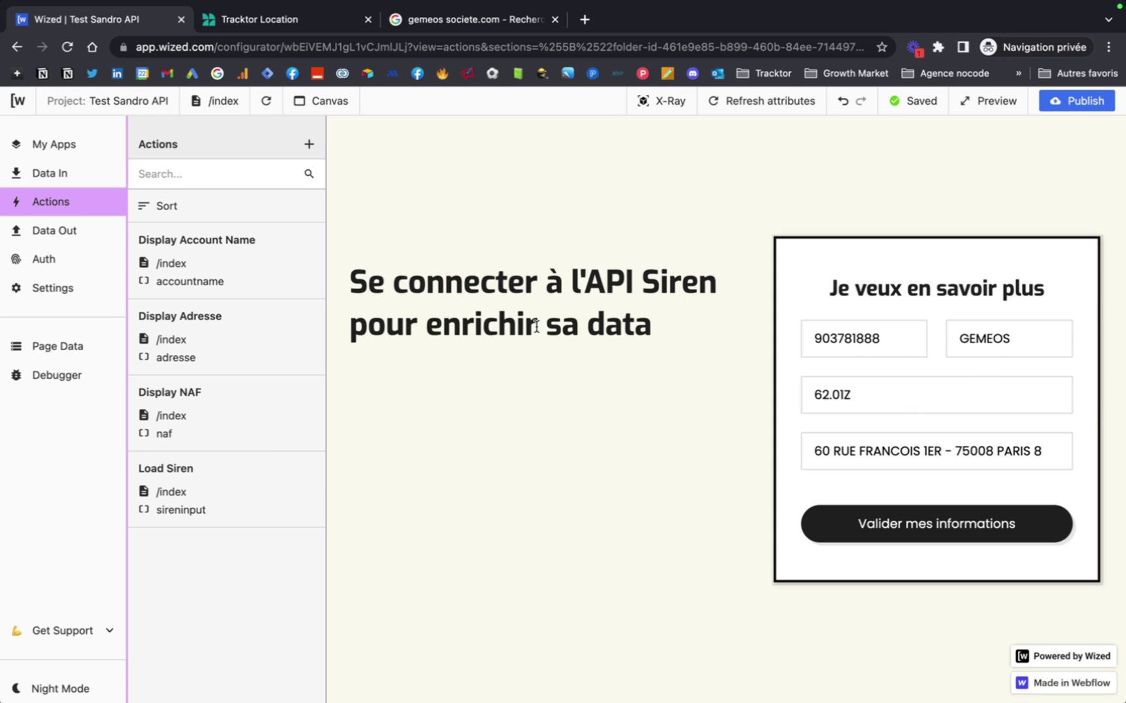
# Set the Display Account Name action to change the accountname input's value.
pyautogui.click(267, 269)
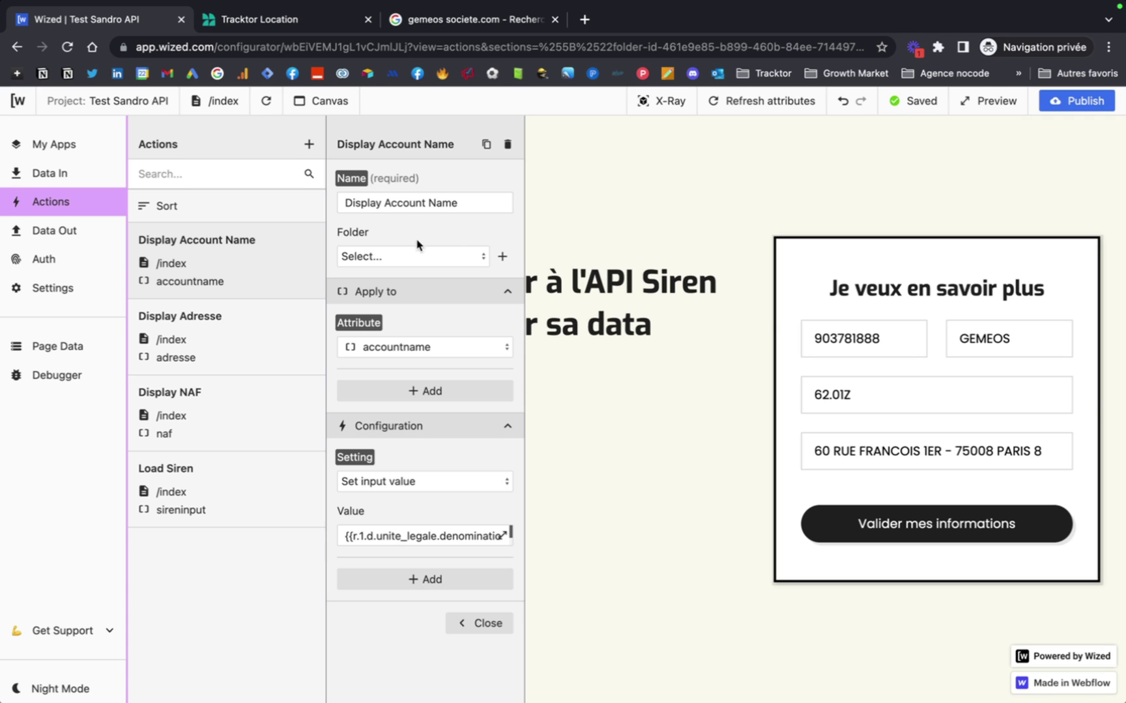
pyautogui.moveTo(347, 203); pyautogui.dragTo(471, 202)
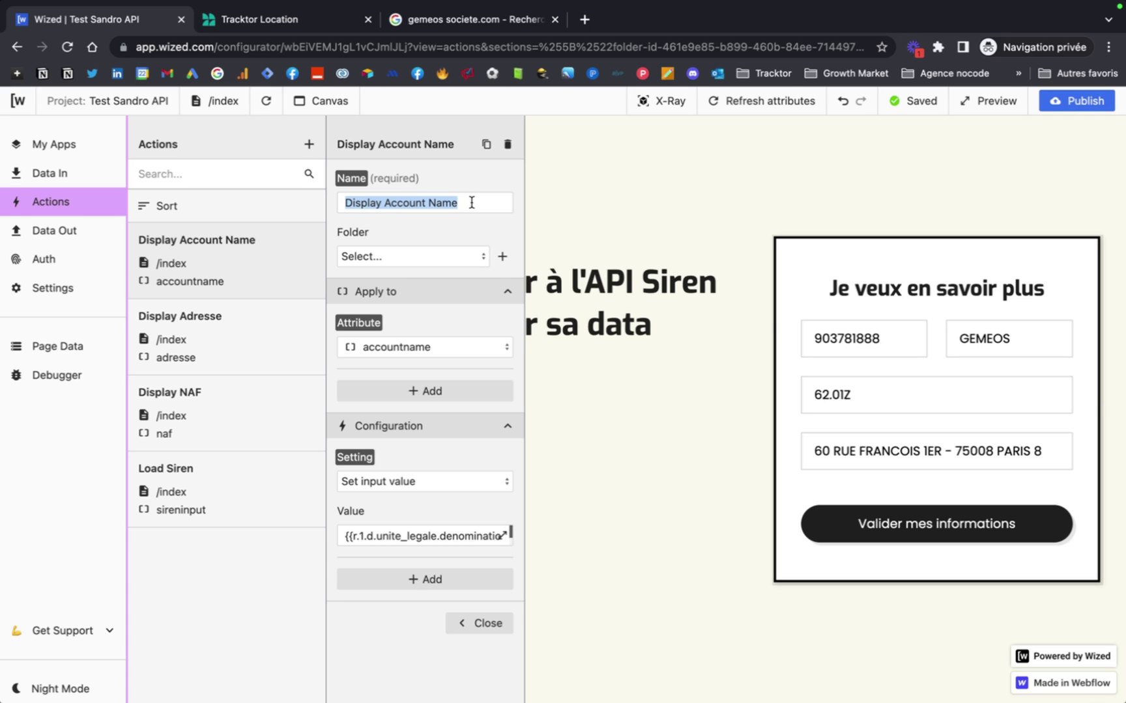
pyautogui.click(467, 233)
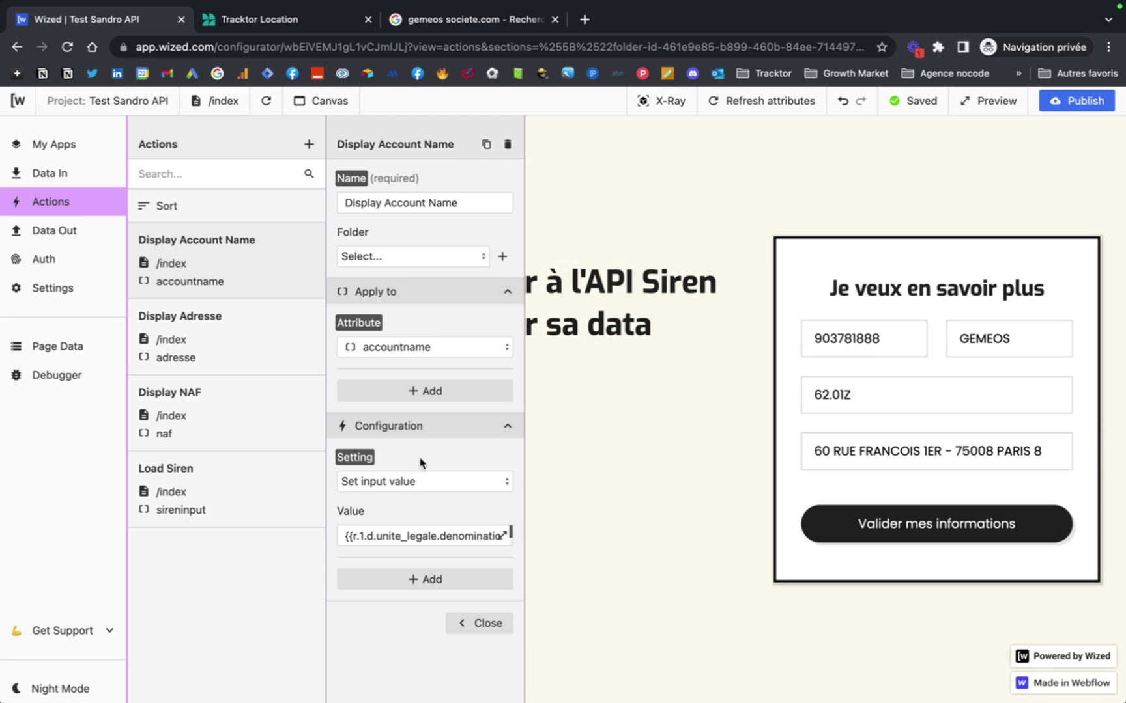
pyautogui.click(421, 481)
pyautogui.scroll(-3, 419, 565)
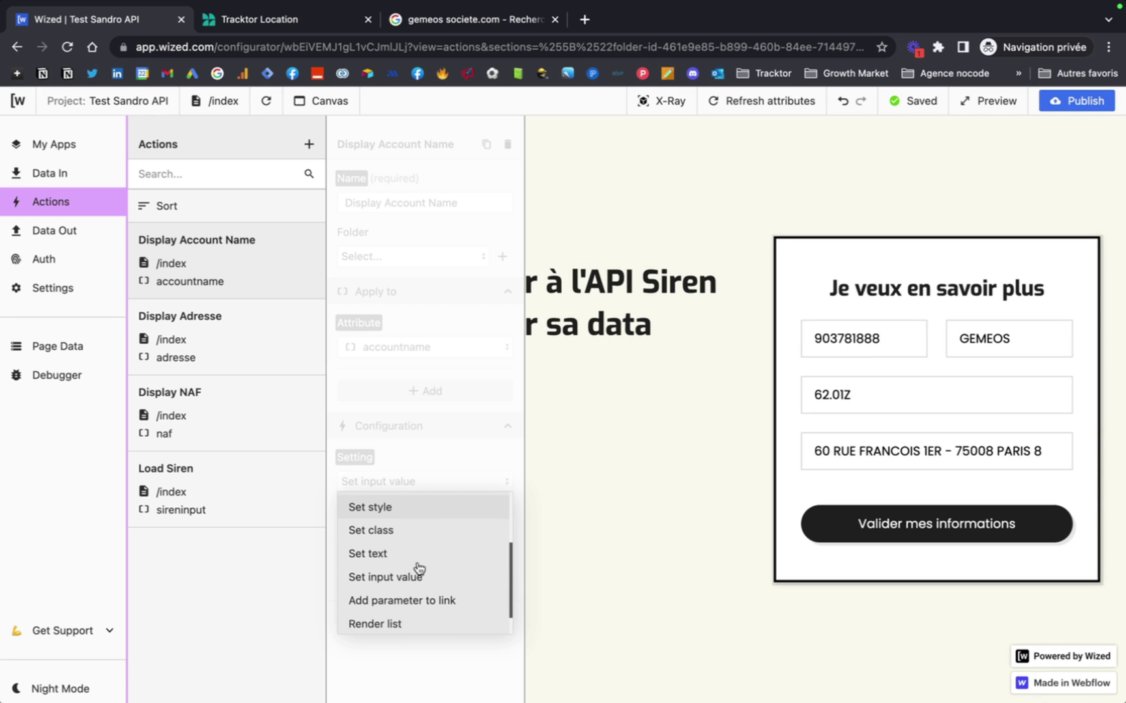
pyautogui.scroll(-1, 419, 568)
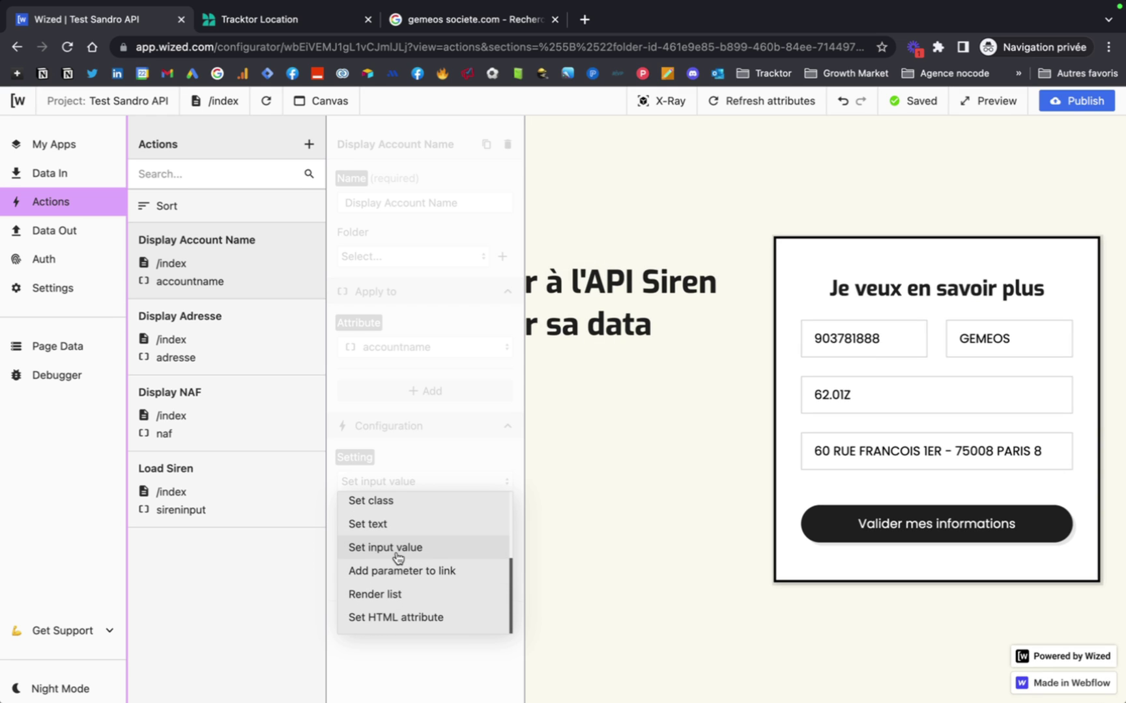
pyautogui.click(398, 548)
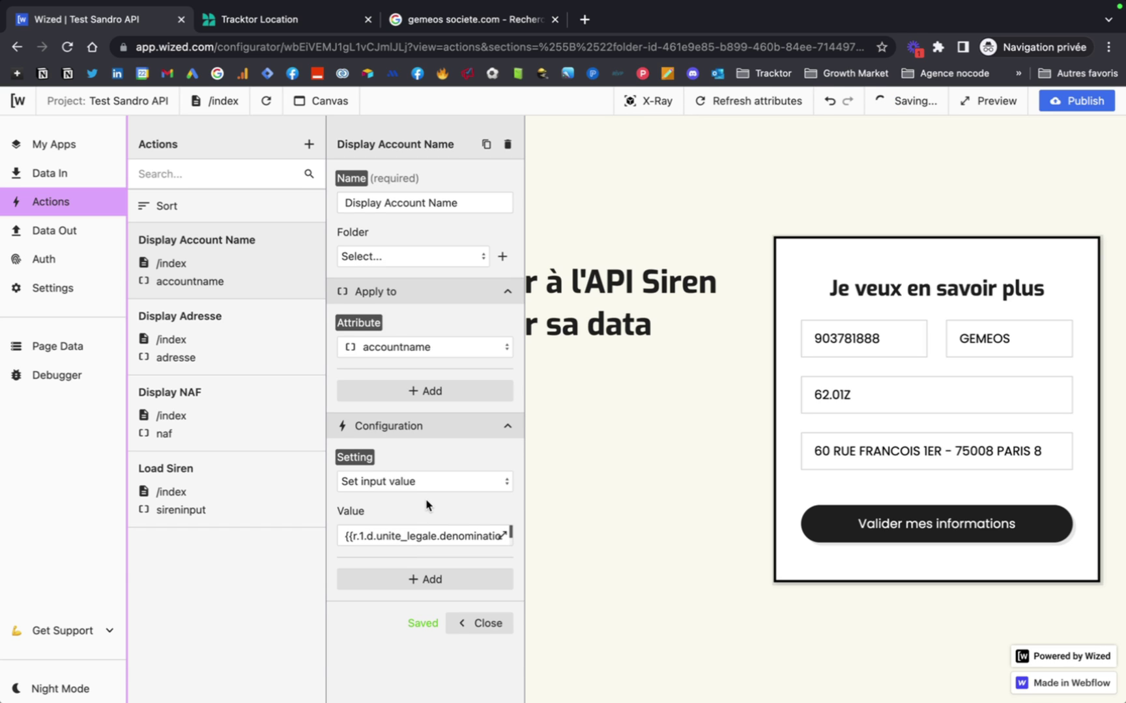
# Bind the value to {{r.1.d.unite_legale.denomination}}, resolving to GEMEOS, and confirm.
pyautogui.click(409, 536)
pyautogui.click(503, 535)
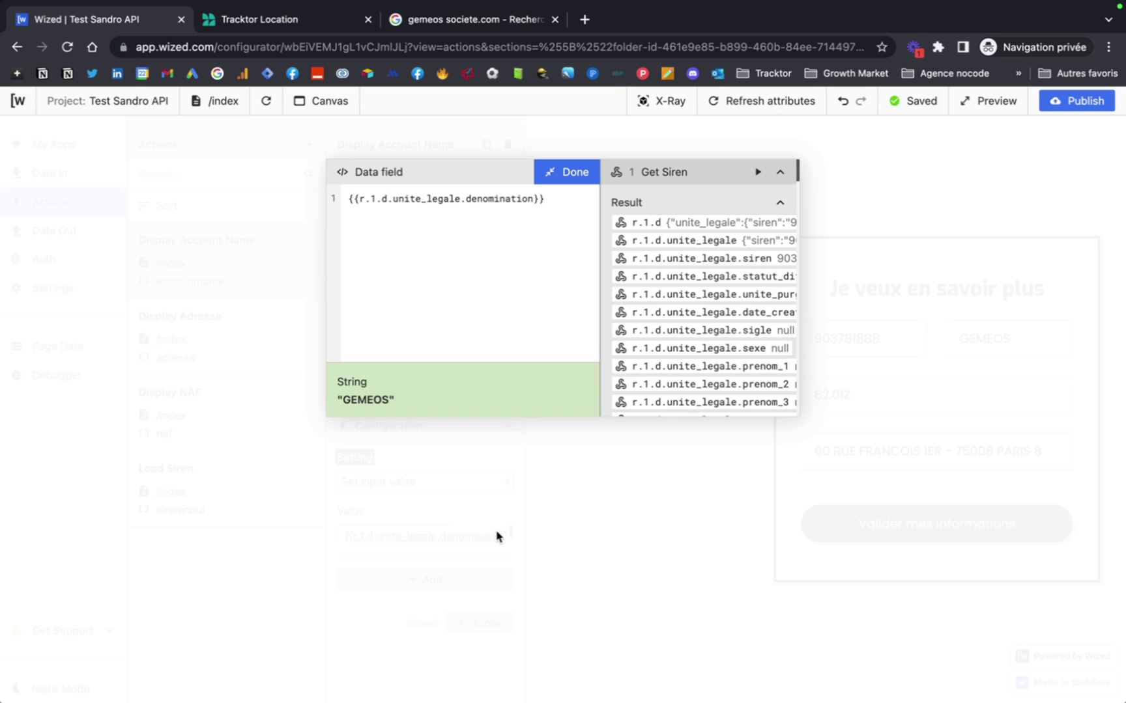
pyautogui.scroll(-3, 696, 304)
pyautogui.hscroll(5, 749, 289)
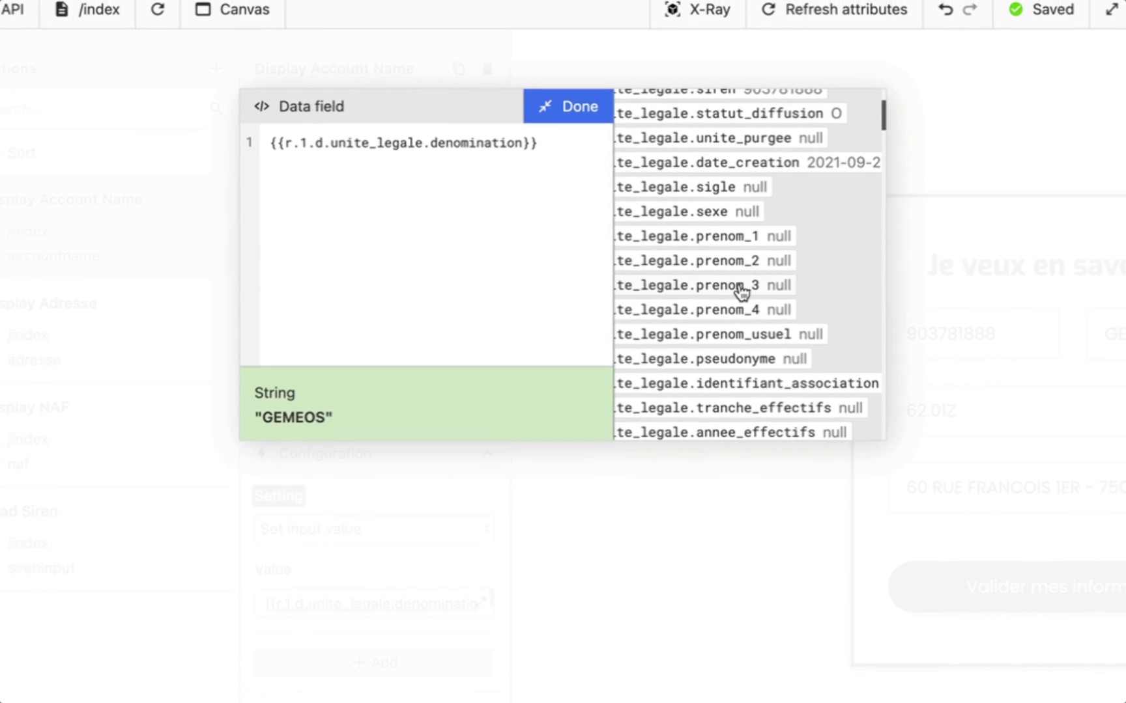
pyautogui.scroll(-5, 743, 293)
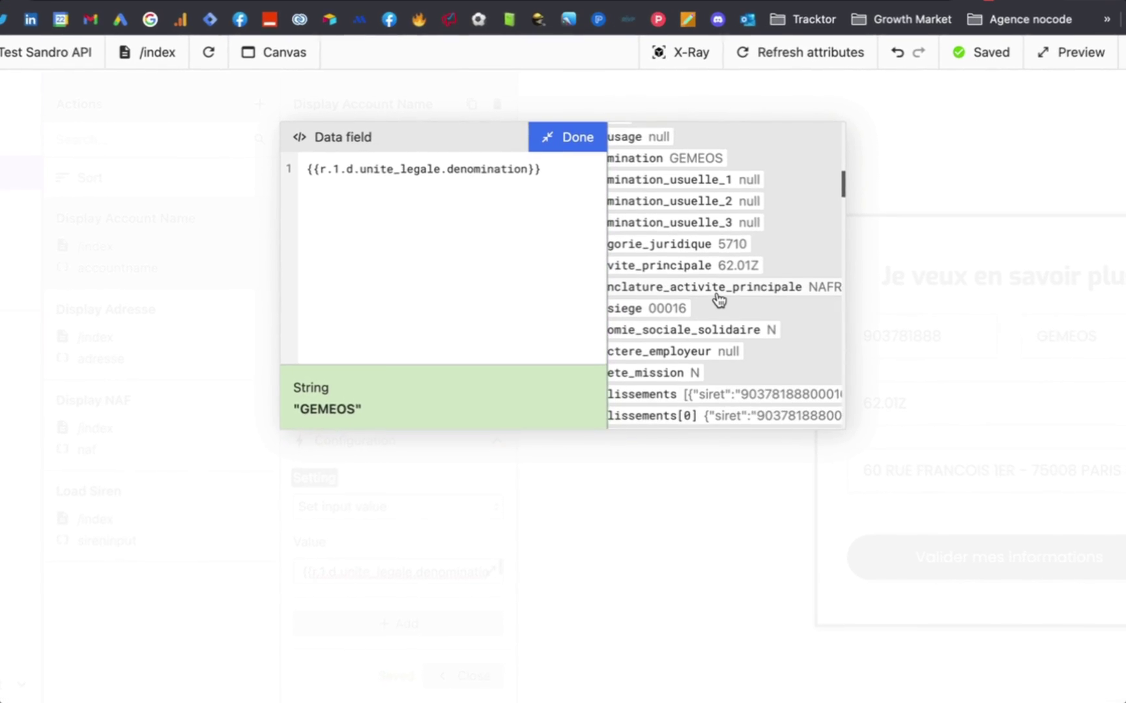
pyautogui.hscroll(-2, 718, 299)
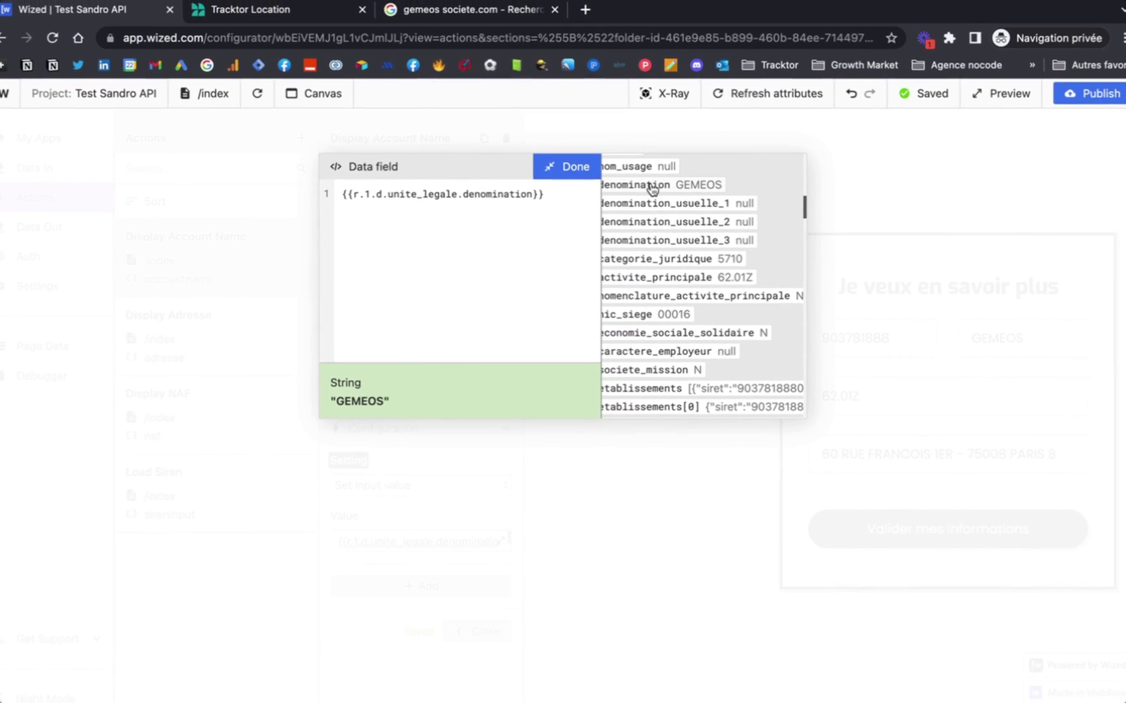
pyautogui.click(566, 166)
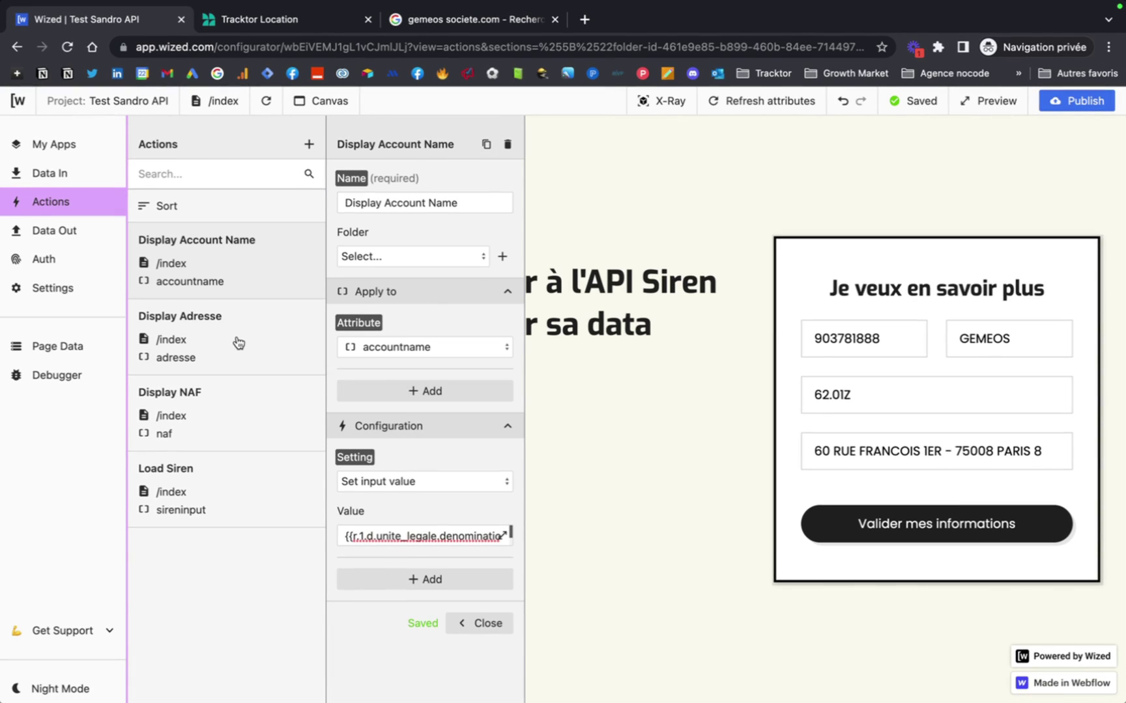
# Review the Display Adresse value expression resolving to the Paris address in the full editor.
pyautogui.click(239, 344)
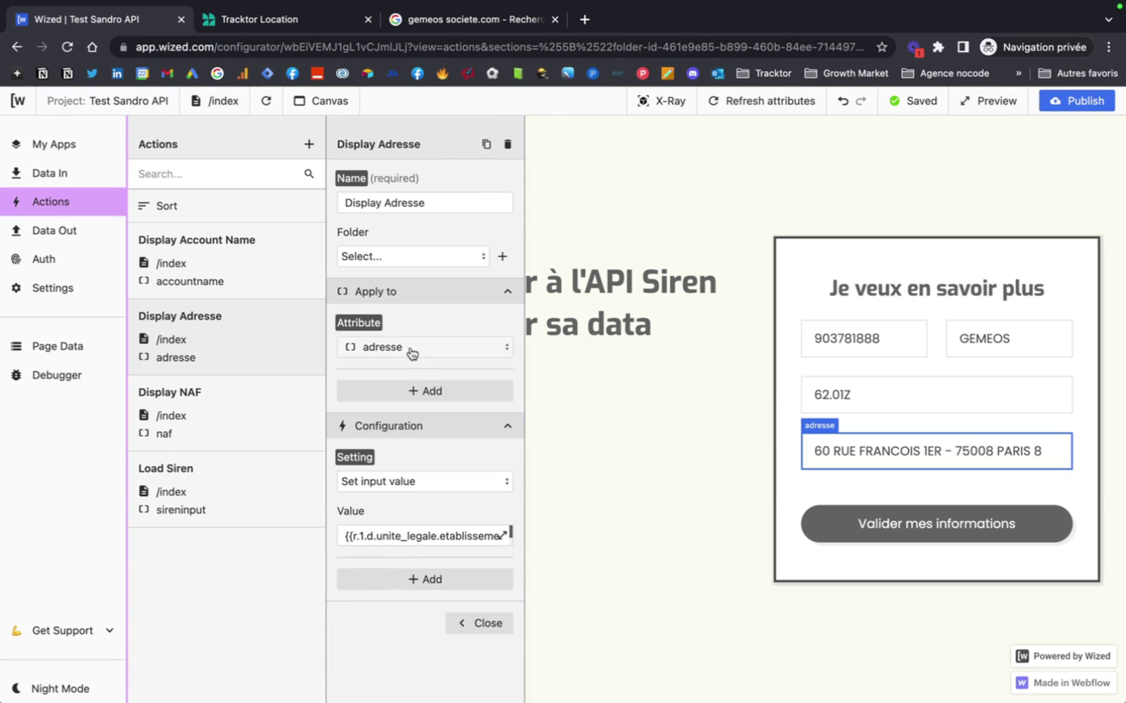
pyautogui.click(409, 537)
pyautogui.scroll(-1, 443, 570)
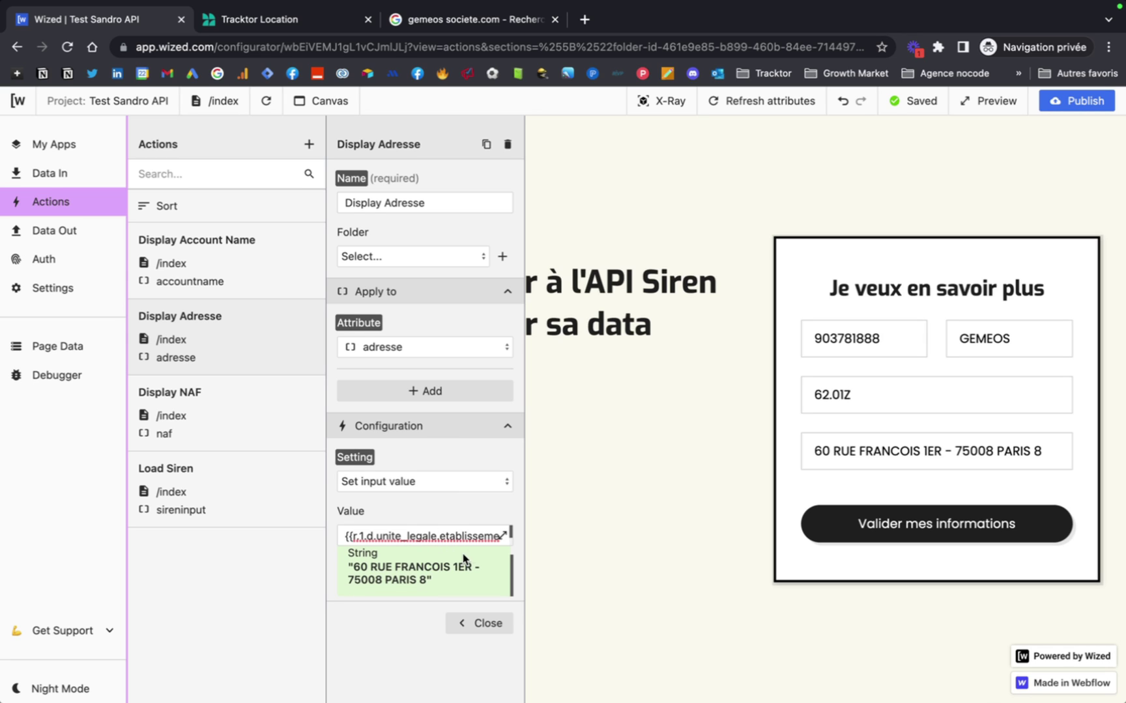
pyautogui.click(502, 536)
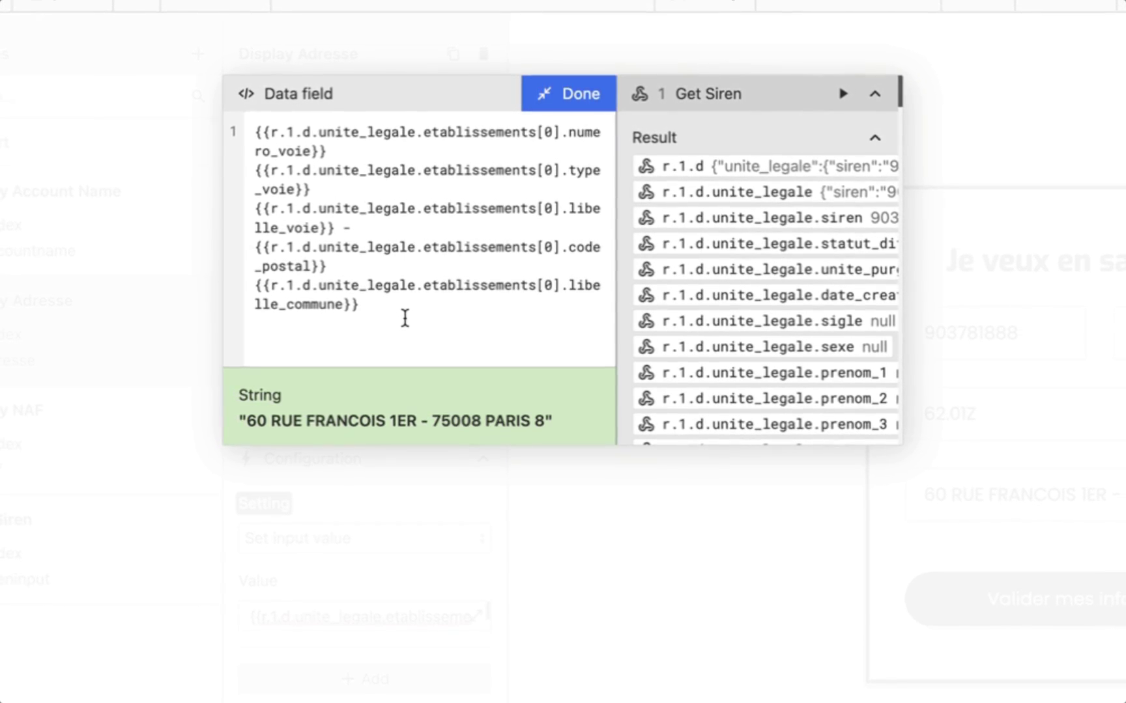
pyautogui.hscroll(5, 727, 252)
pyautogui.scroll(-3, 726, 252)
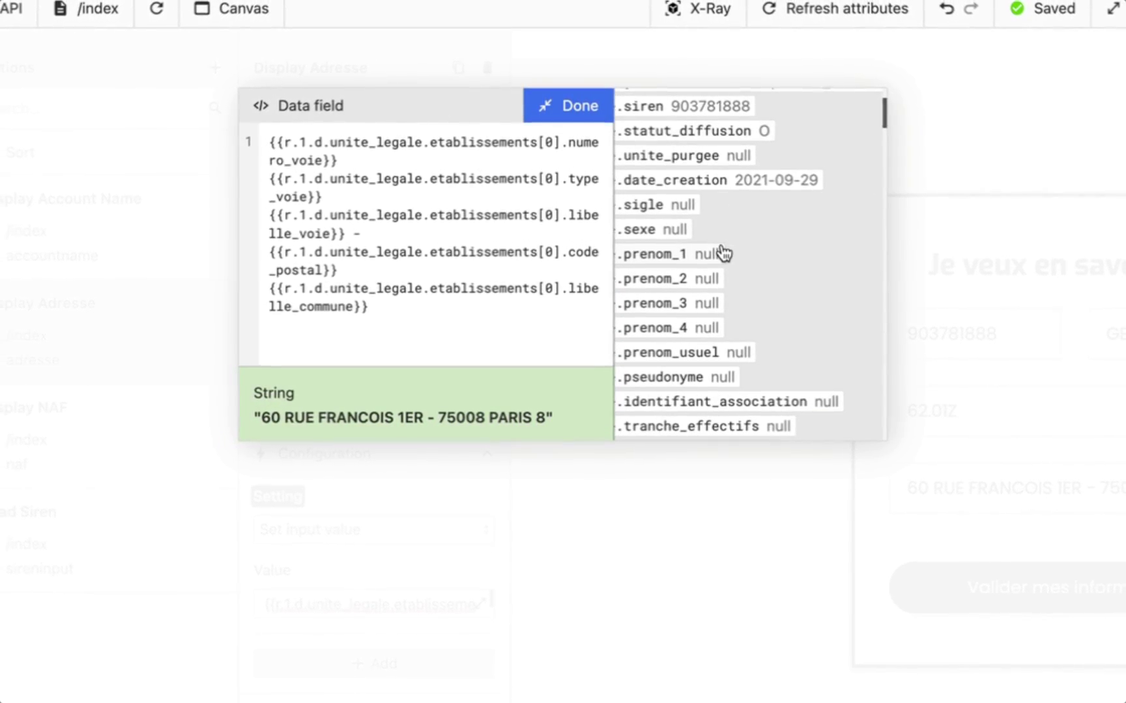
pyautogui.scroll(-10, 720, 254)
pyautogui.hscroll(2, 716, 255)
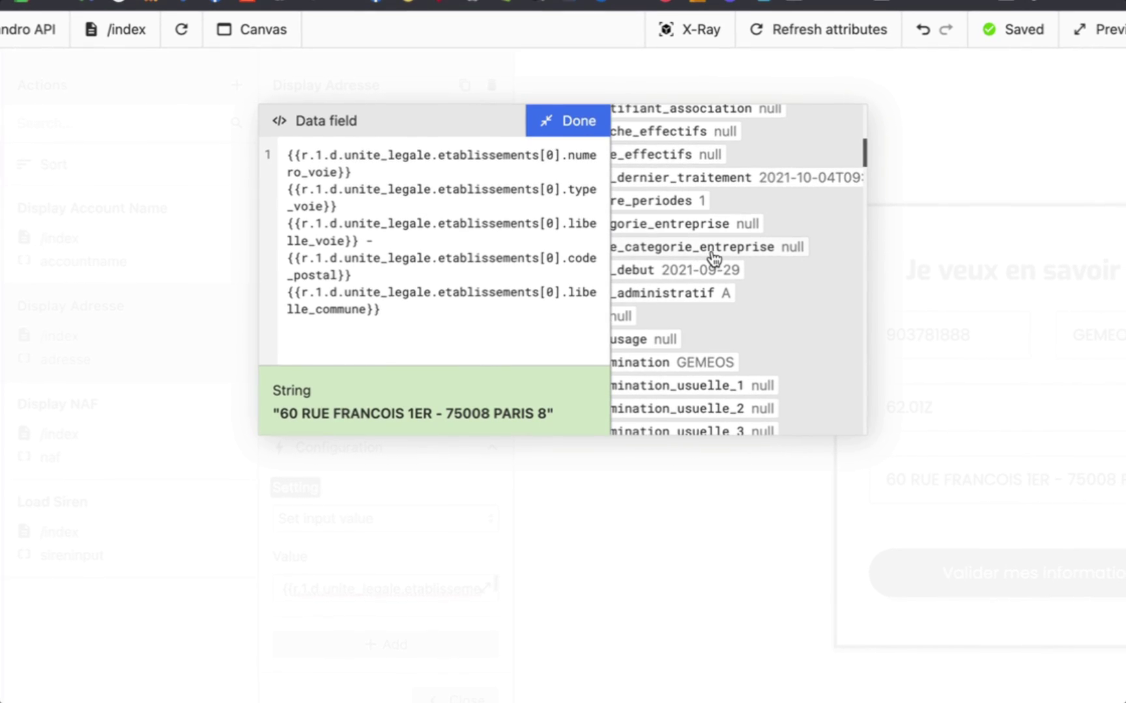
pyautogui.scroll(-10, 710, 357)
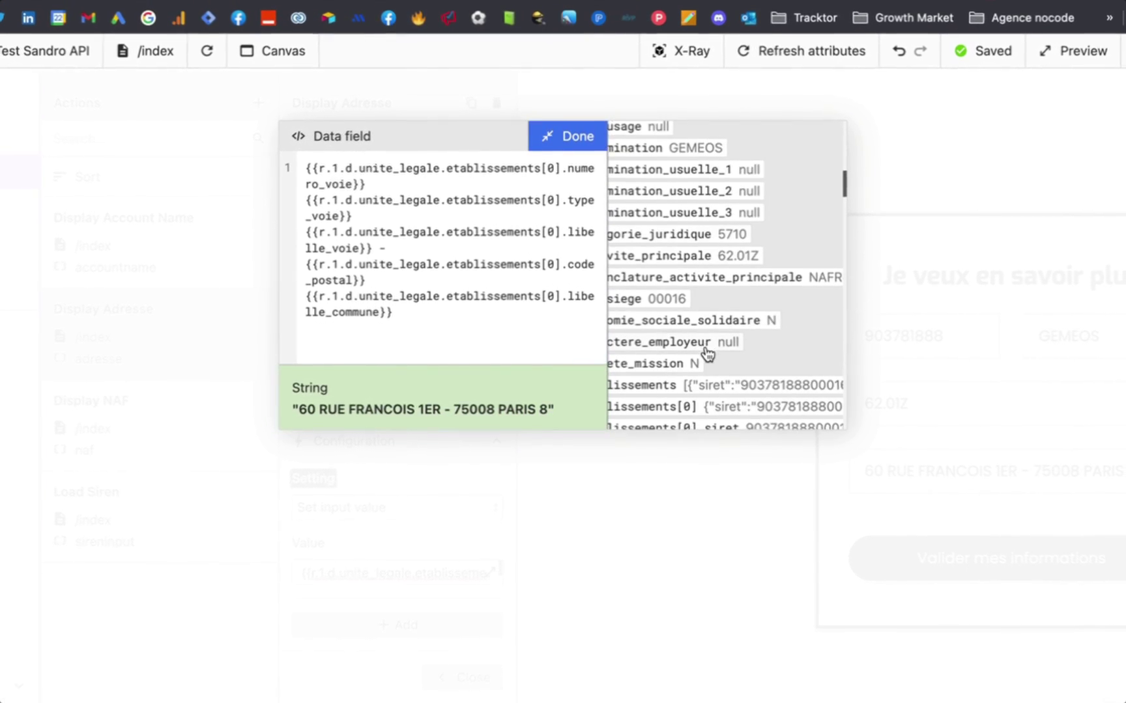
pyautogui.scroll(-5, 704, 354)
pyautogui.hscroll(3, 700, 312)
pyautogui.scroll(-1, 697, 306)
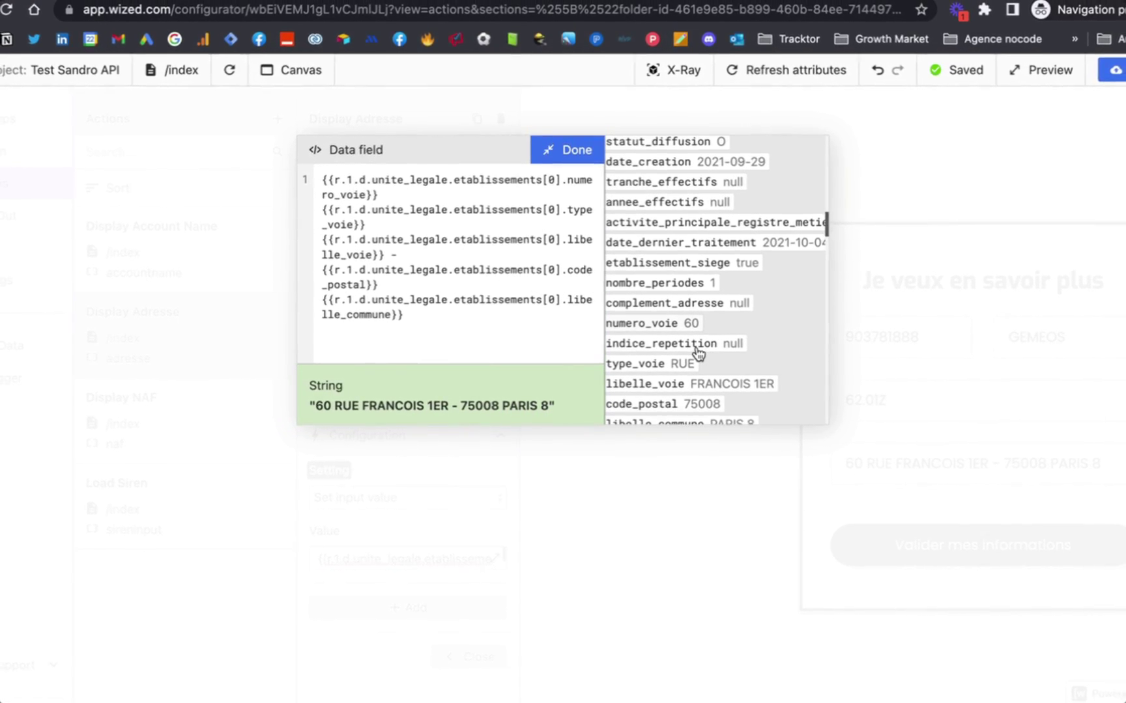
pyautogui.scroll(-1, 693, 342)
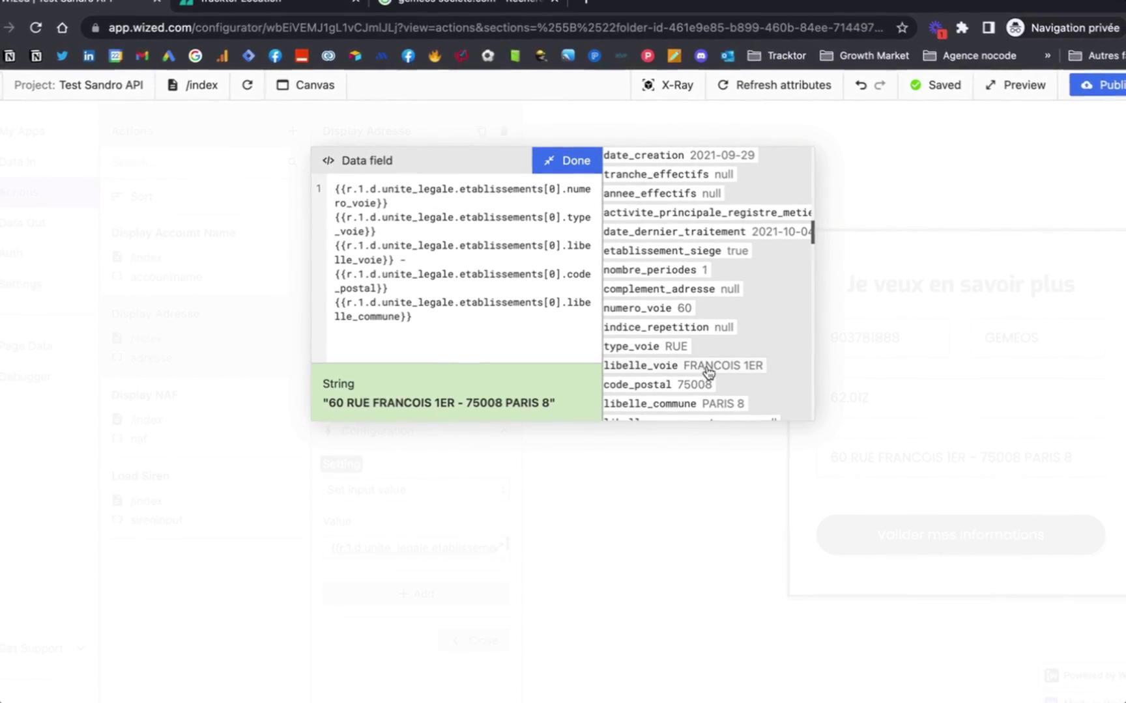
pyautogui.scroll(-1, 728, 382)
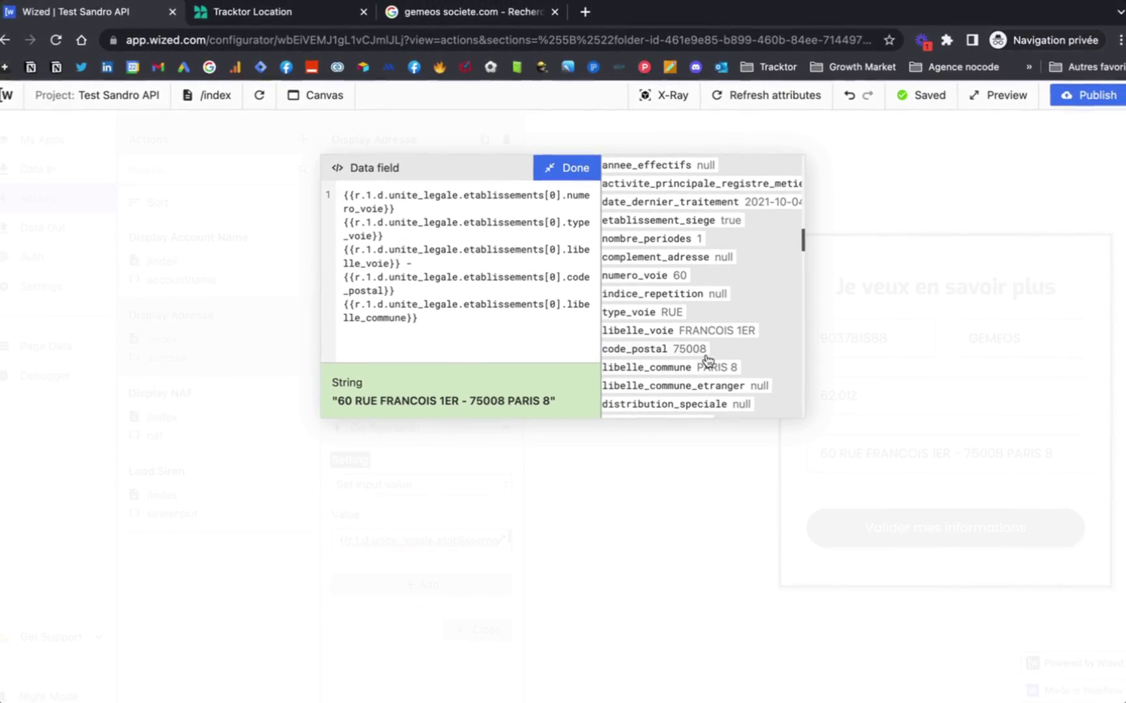
pyautogui.click(573, 170)
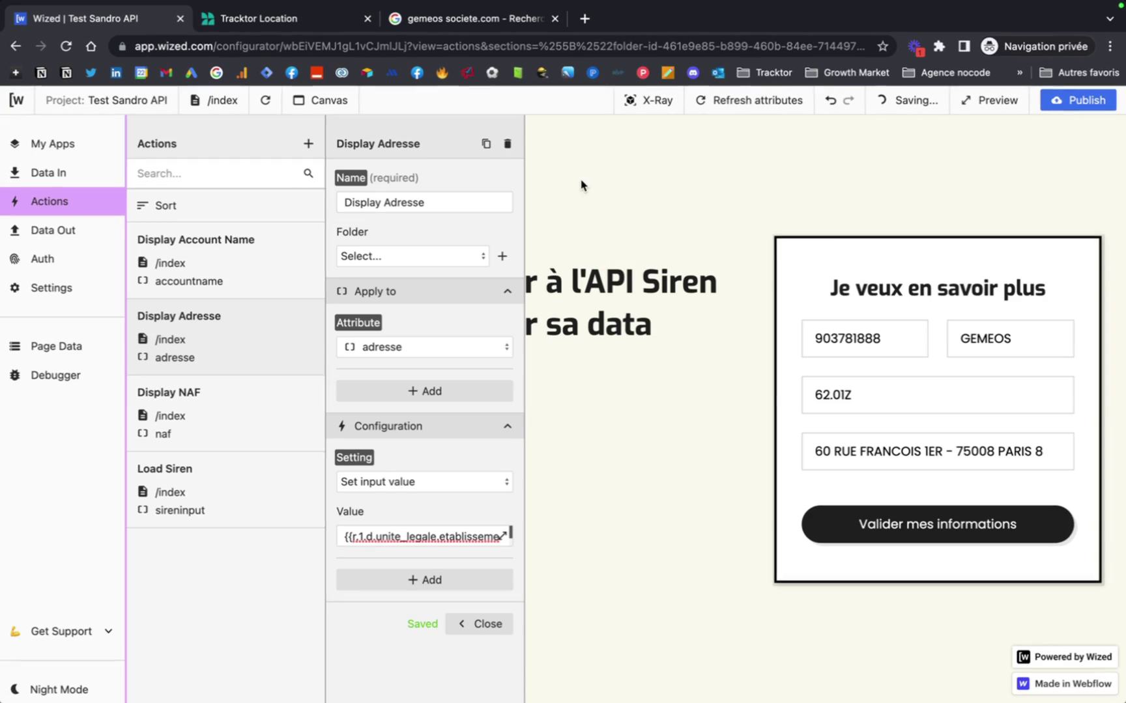
# Check that Display NAF previews 62.01Z, then close the action settings.
pyautogui.click(213, 405)
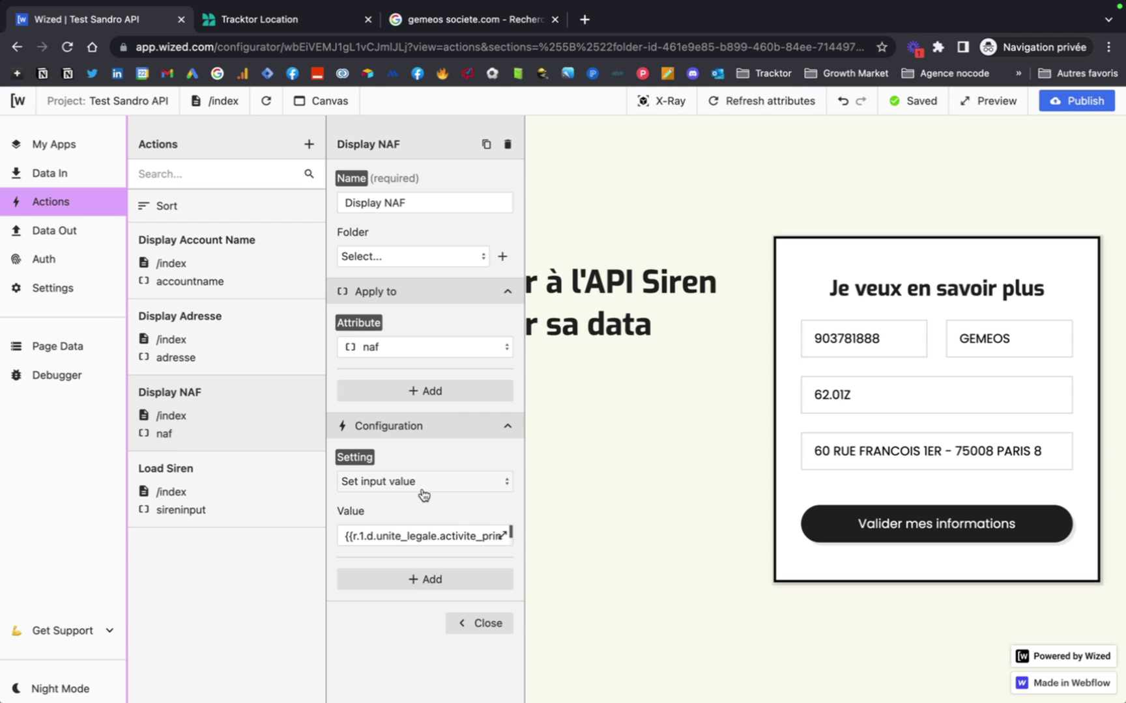
pyautogui.click(438, 534)
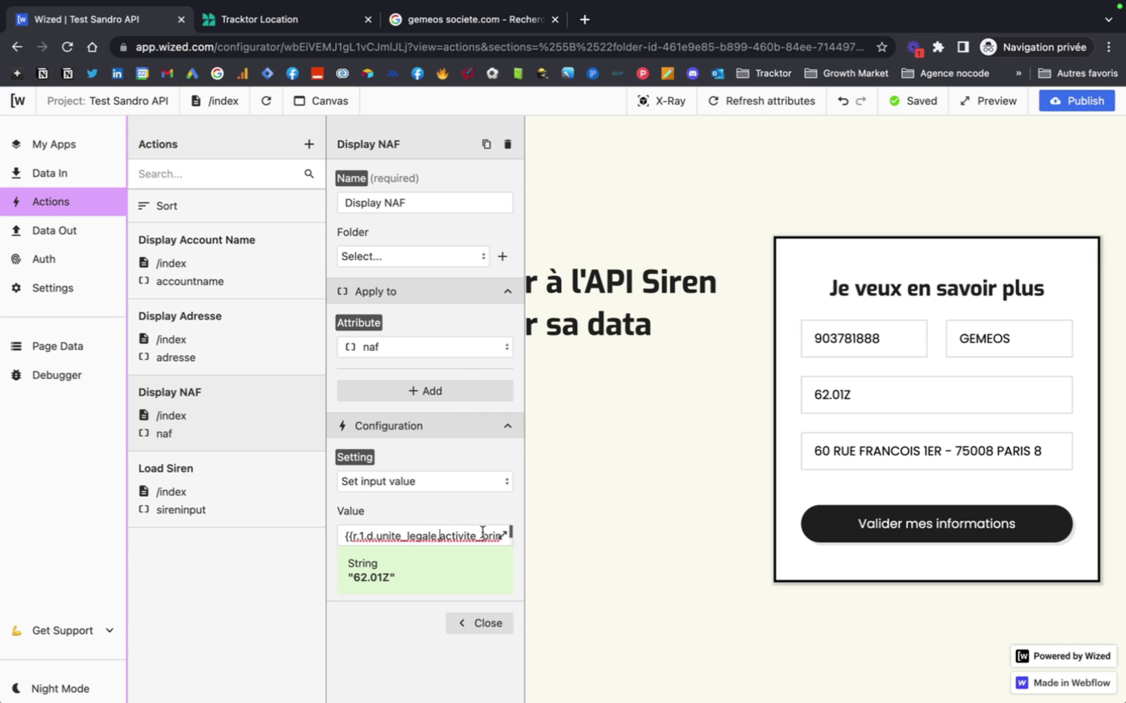
pyautogui.click(494, 626)
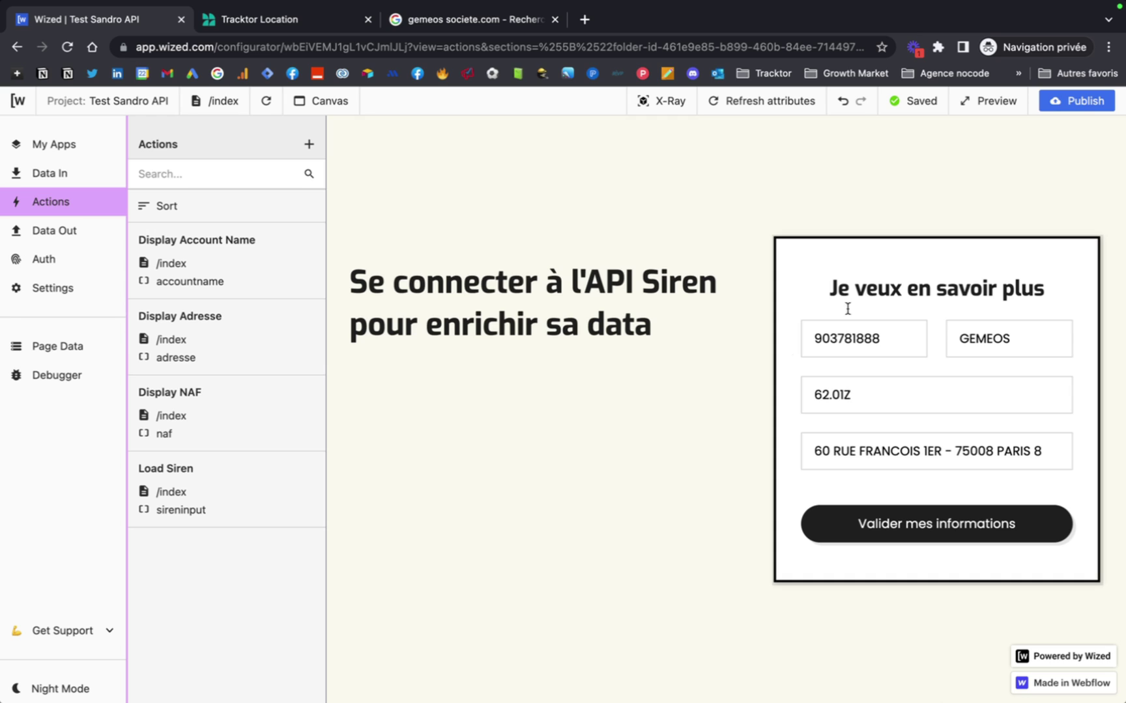
pyautogui.click(1008, 104)
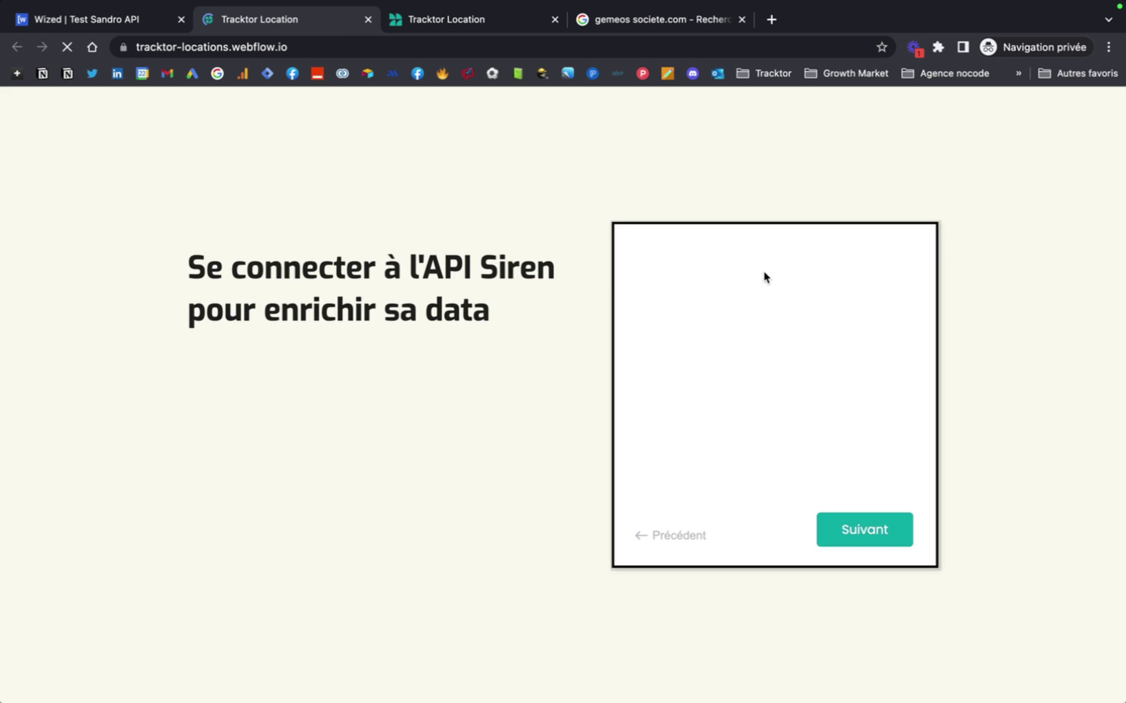
pyautogui.click(722, 321)
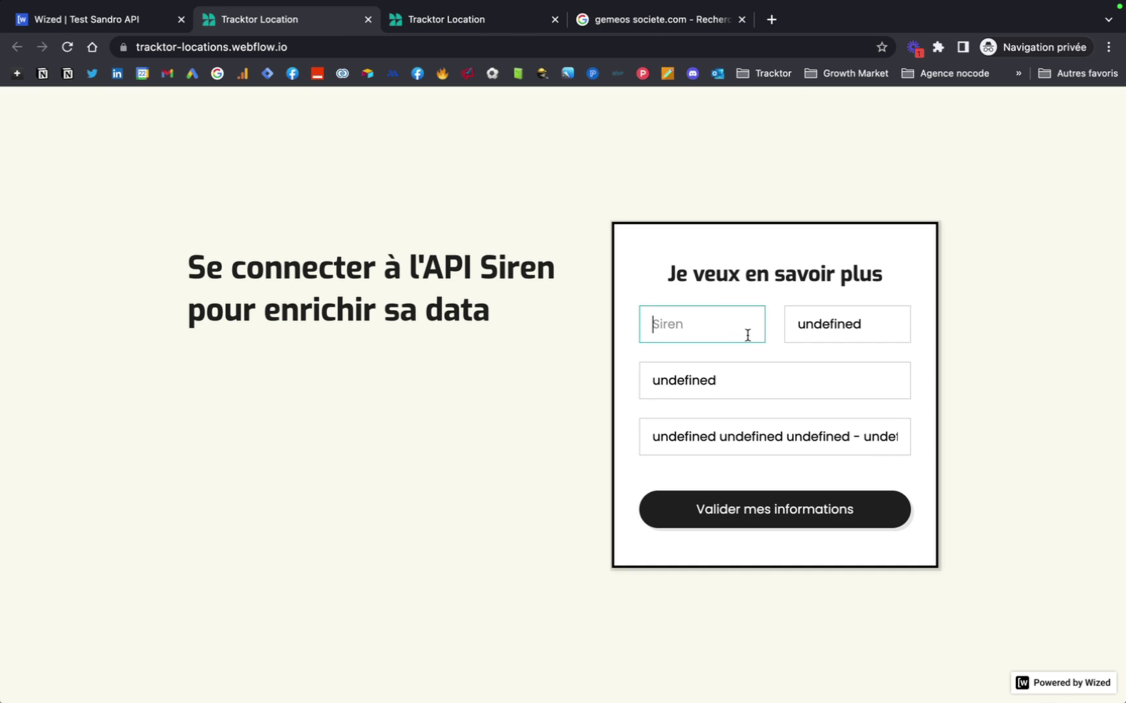
pyautogui.click(645, 19)
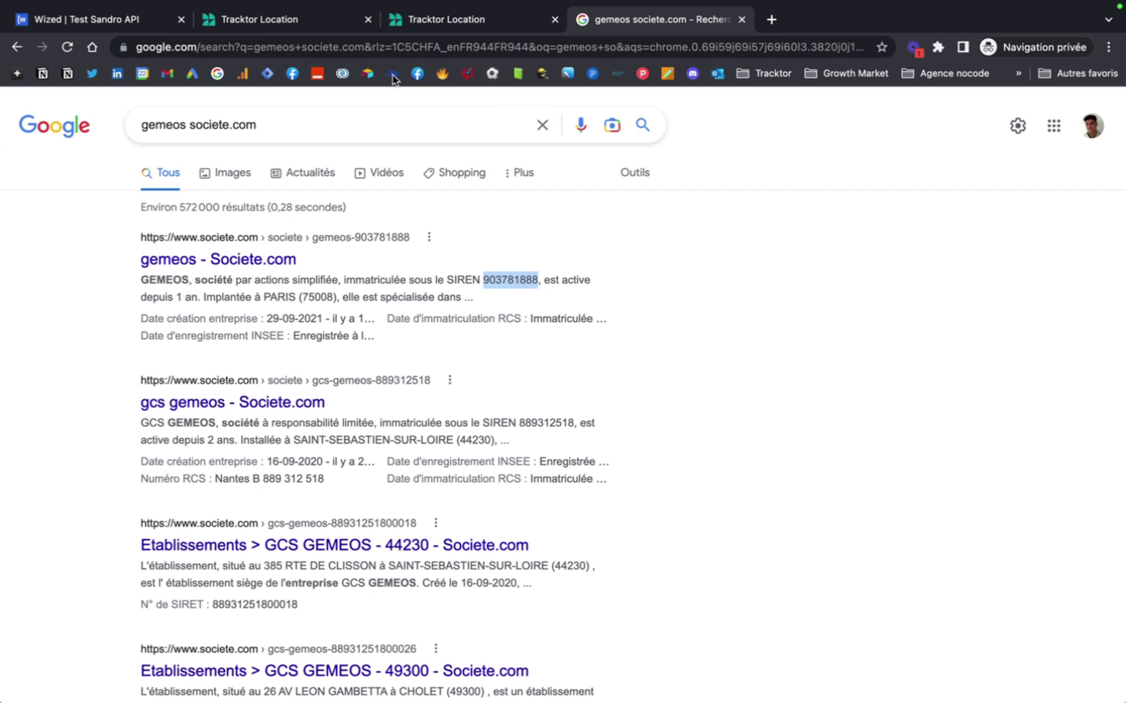
pyautogui.click(381, 39)
pyautogui.write('siren ')
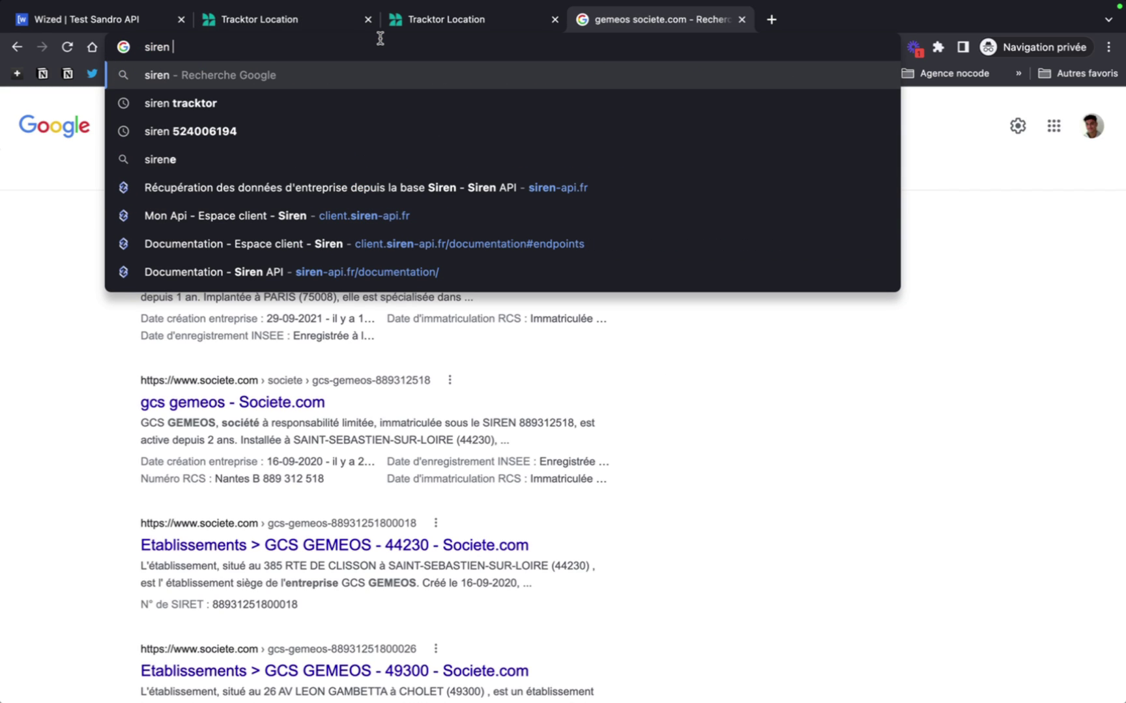
pyautogui.write('tracktor')
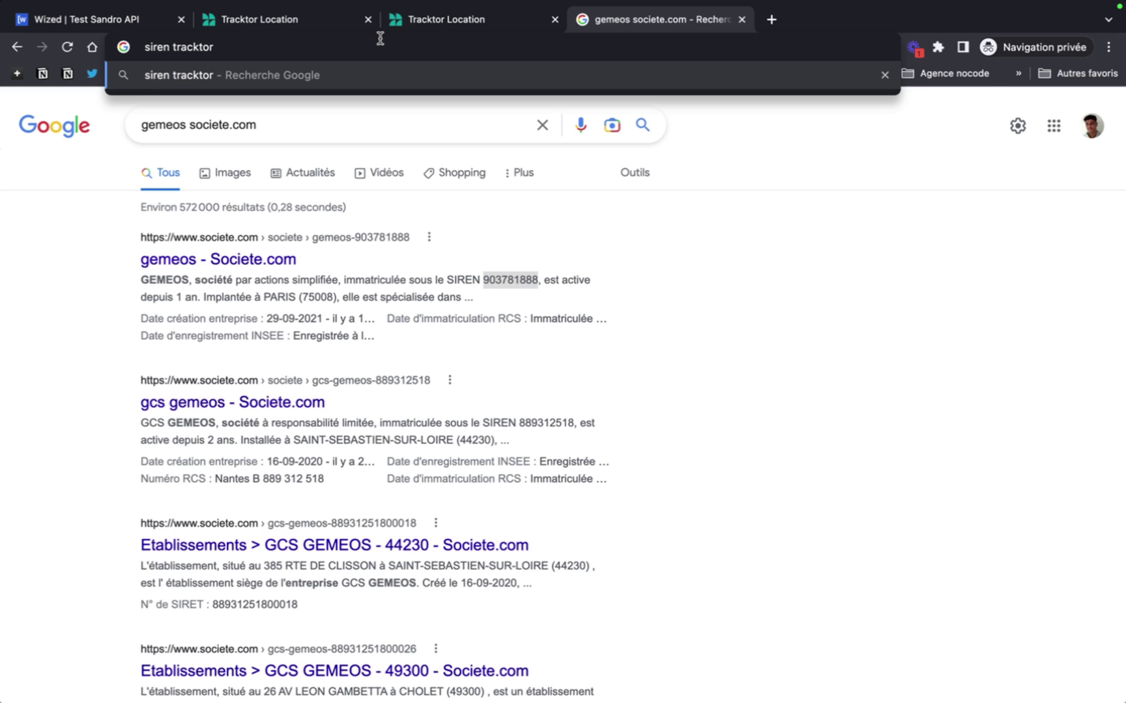
pyautogui.press('Return')
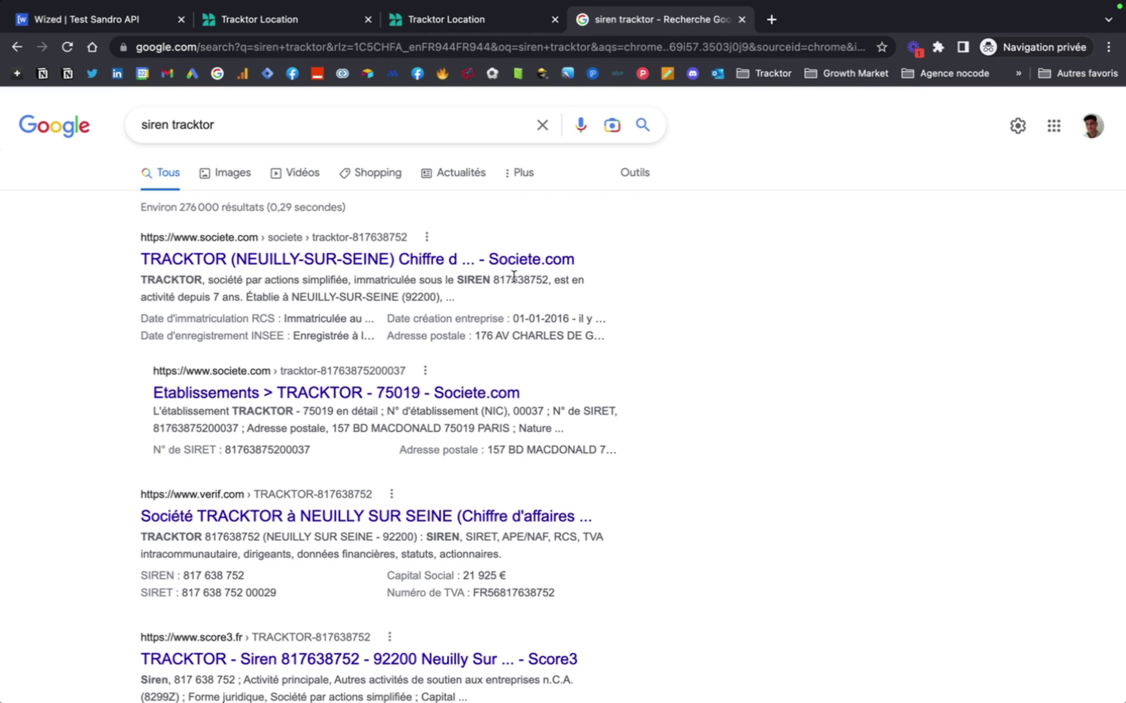
pyautogui.doubleClick(514, 276)
pyautogui.press('super+c')
pyautogui.click(91, 19)
pyautogui.click(811, 347)
pyautogui.press('super+a')
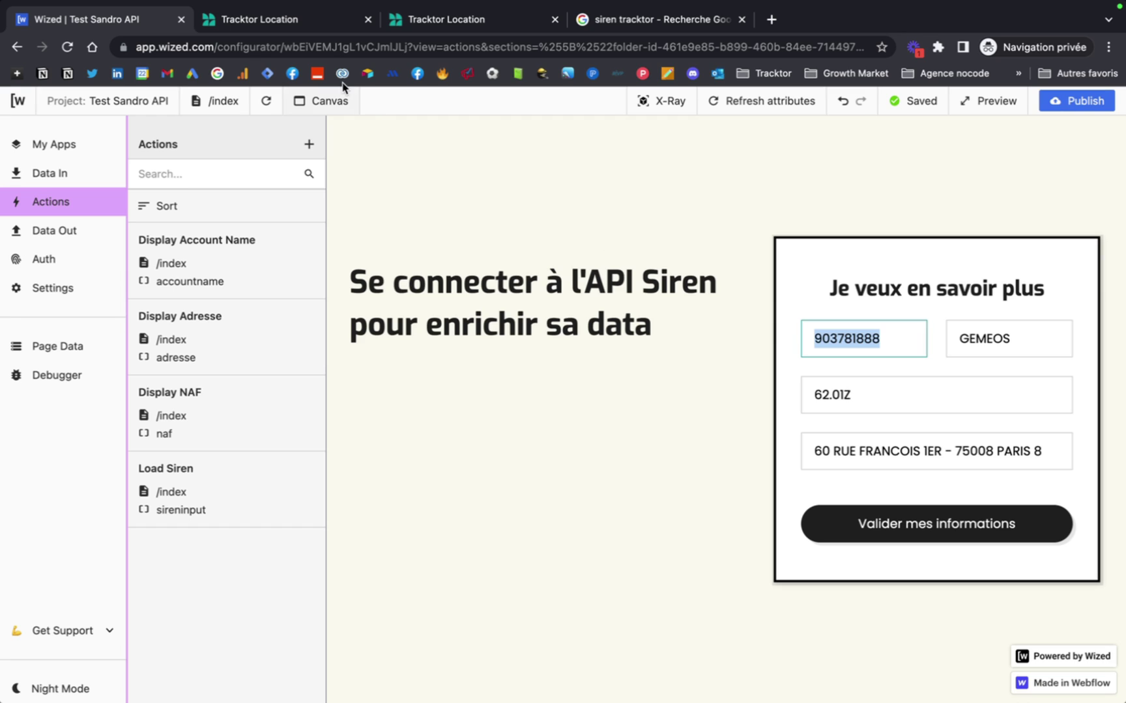
pyautogui.click(304, 24)
pyautogui.press('super+v')
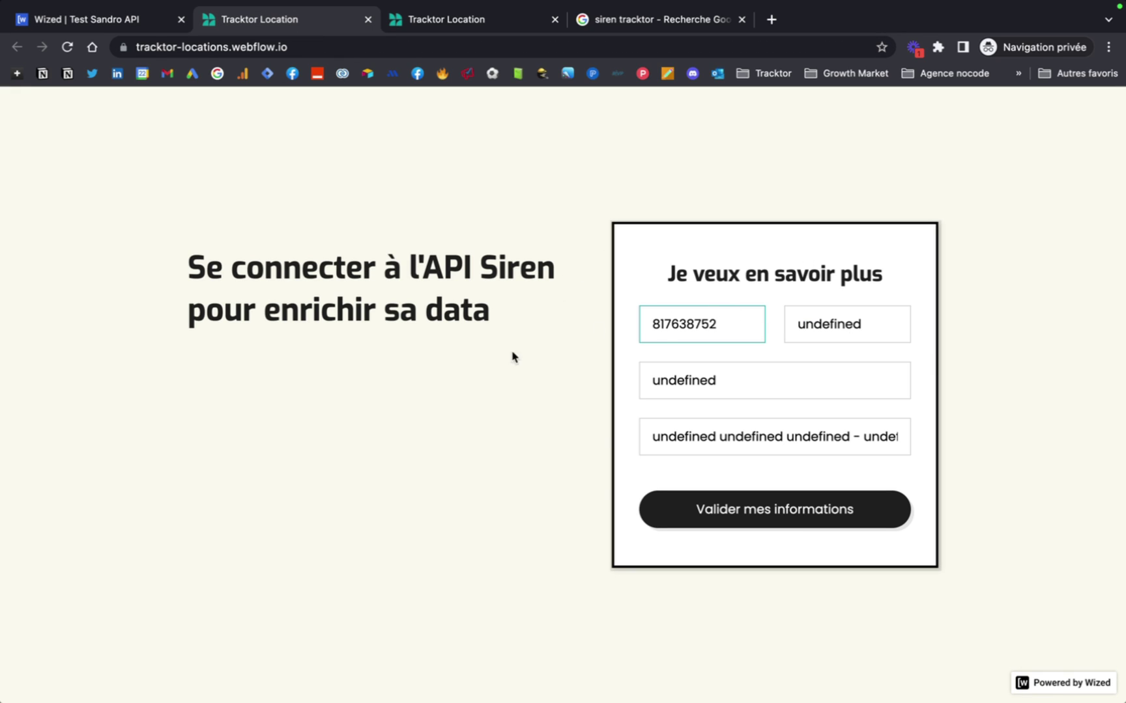
pyautogui.click(599, 333)
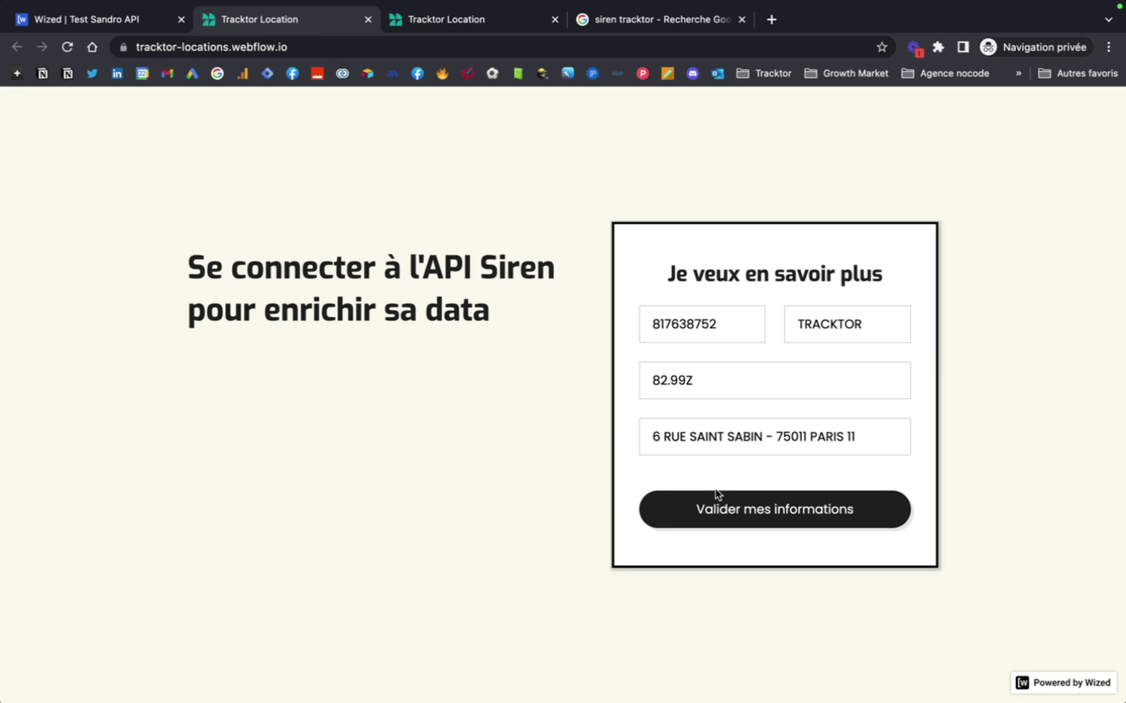